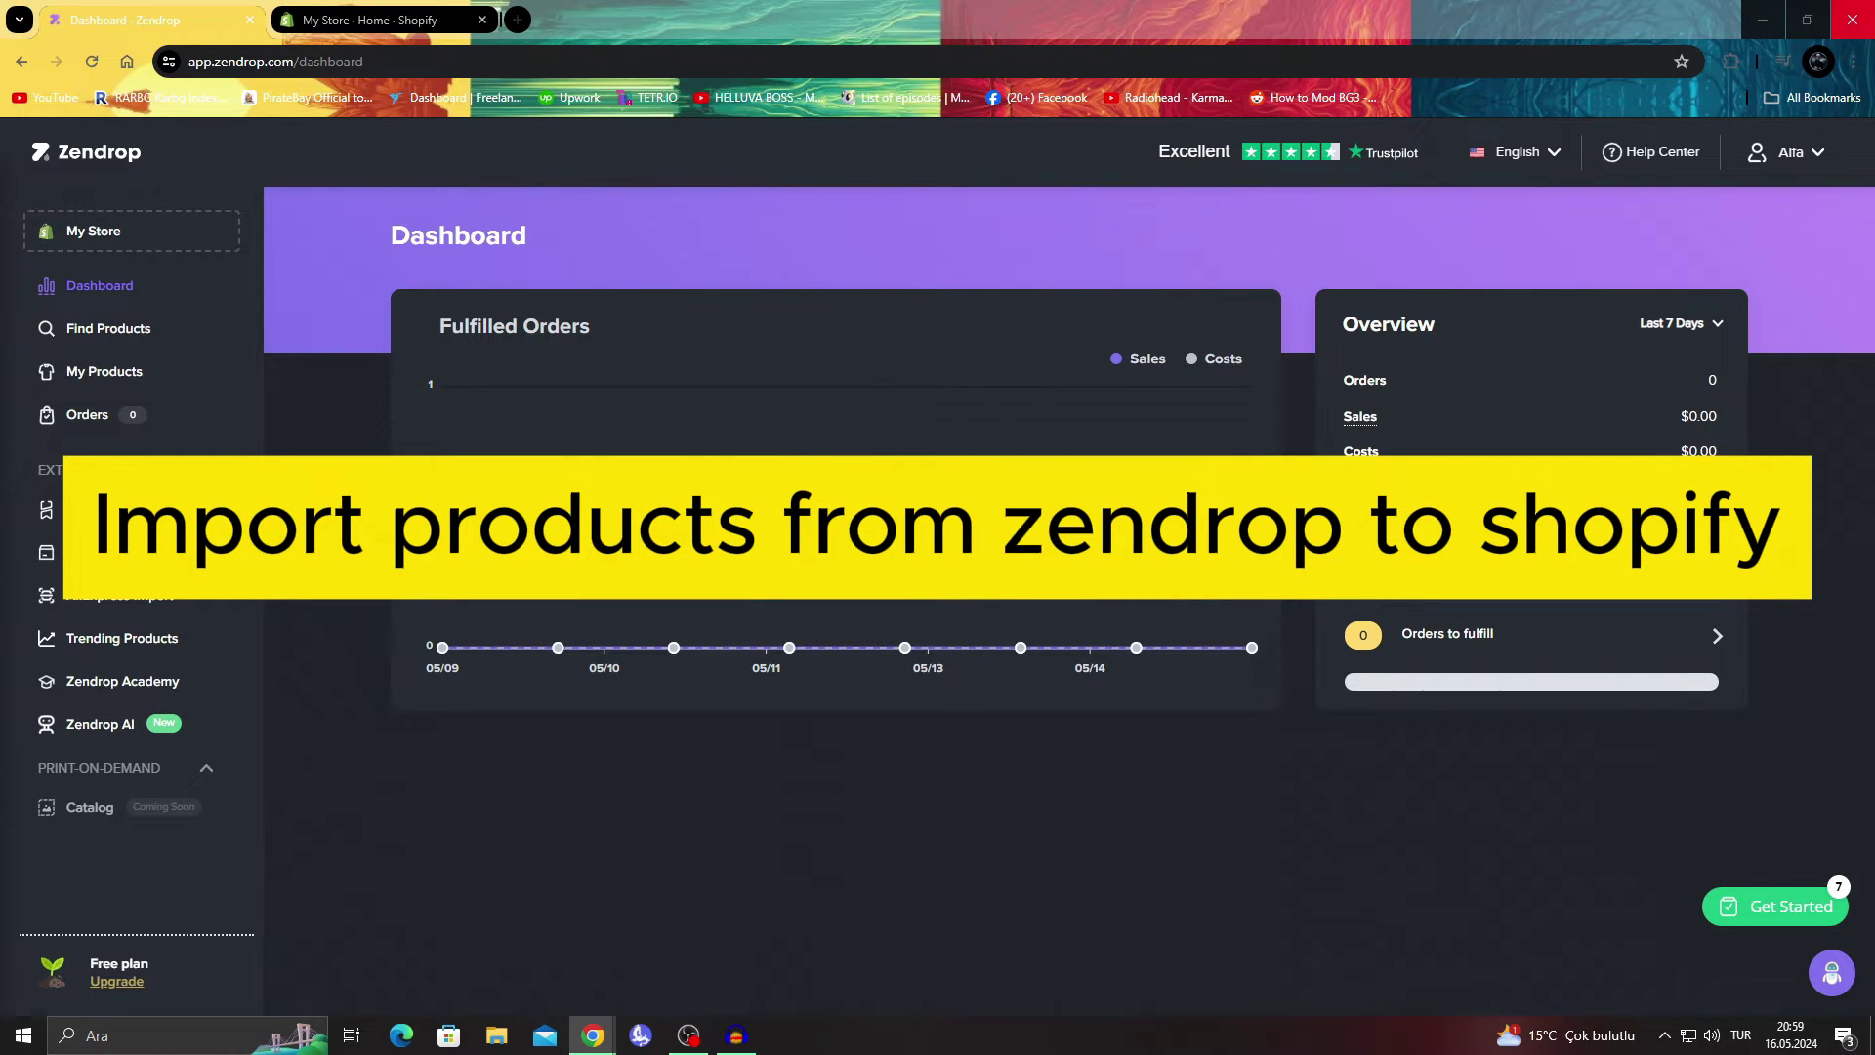
Browse New Arrivals in Zendrop's Find Products catalogue, then return to the Shopify admin home.
{"action": "key", "text": "ctrl+Tab"}
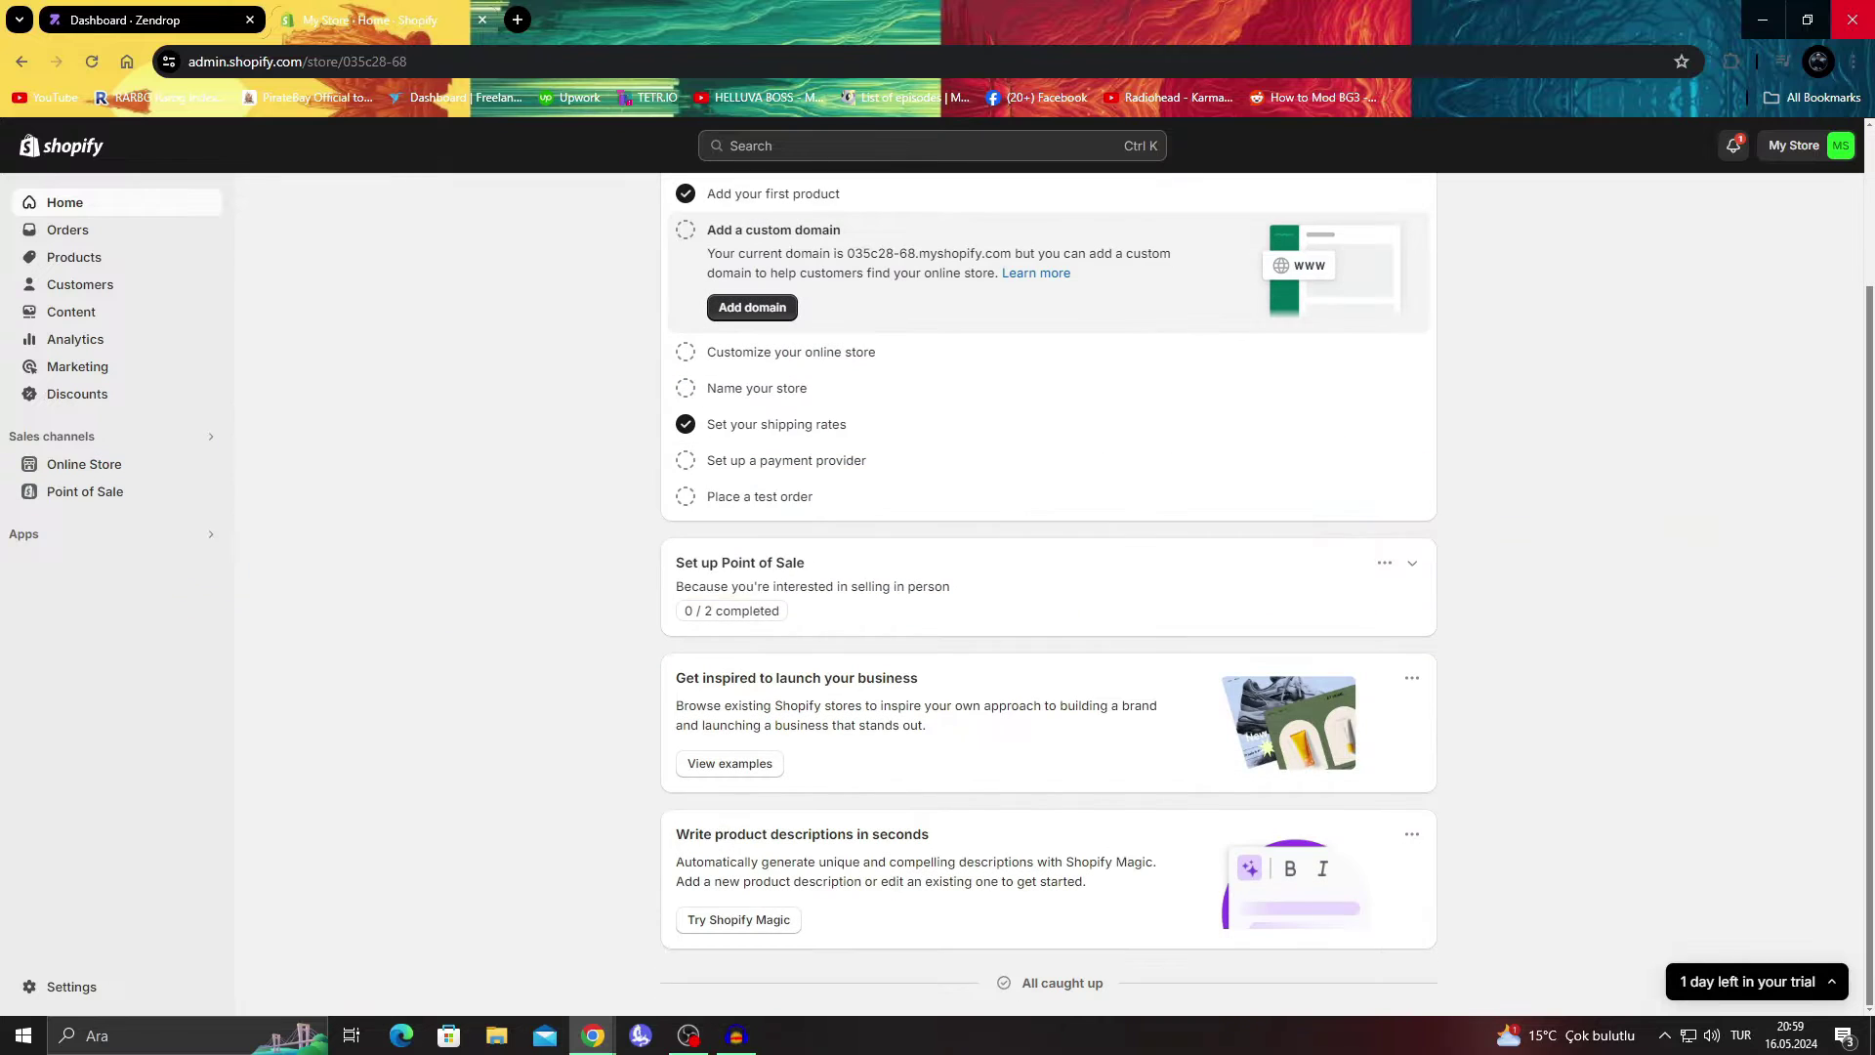
{"action": "key", "text": "ctrl+shift+Tab"}
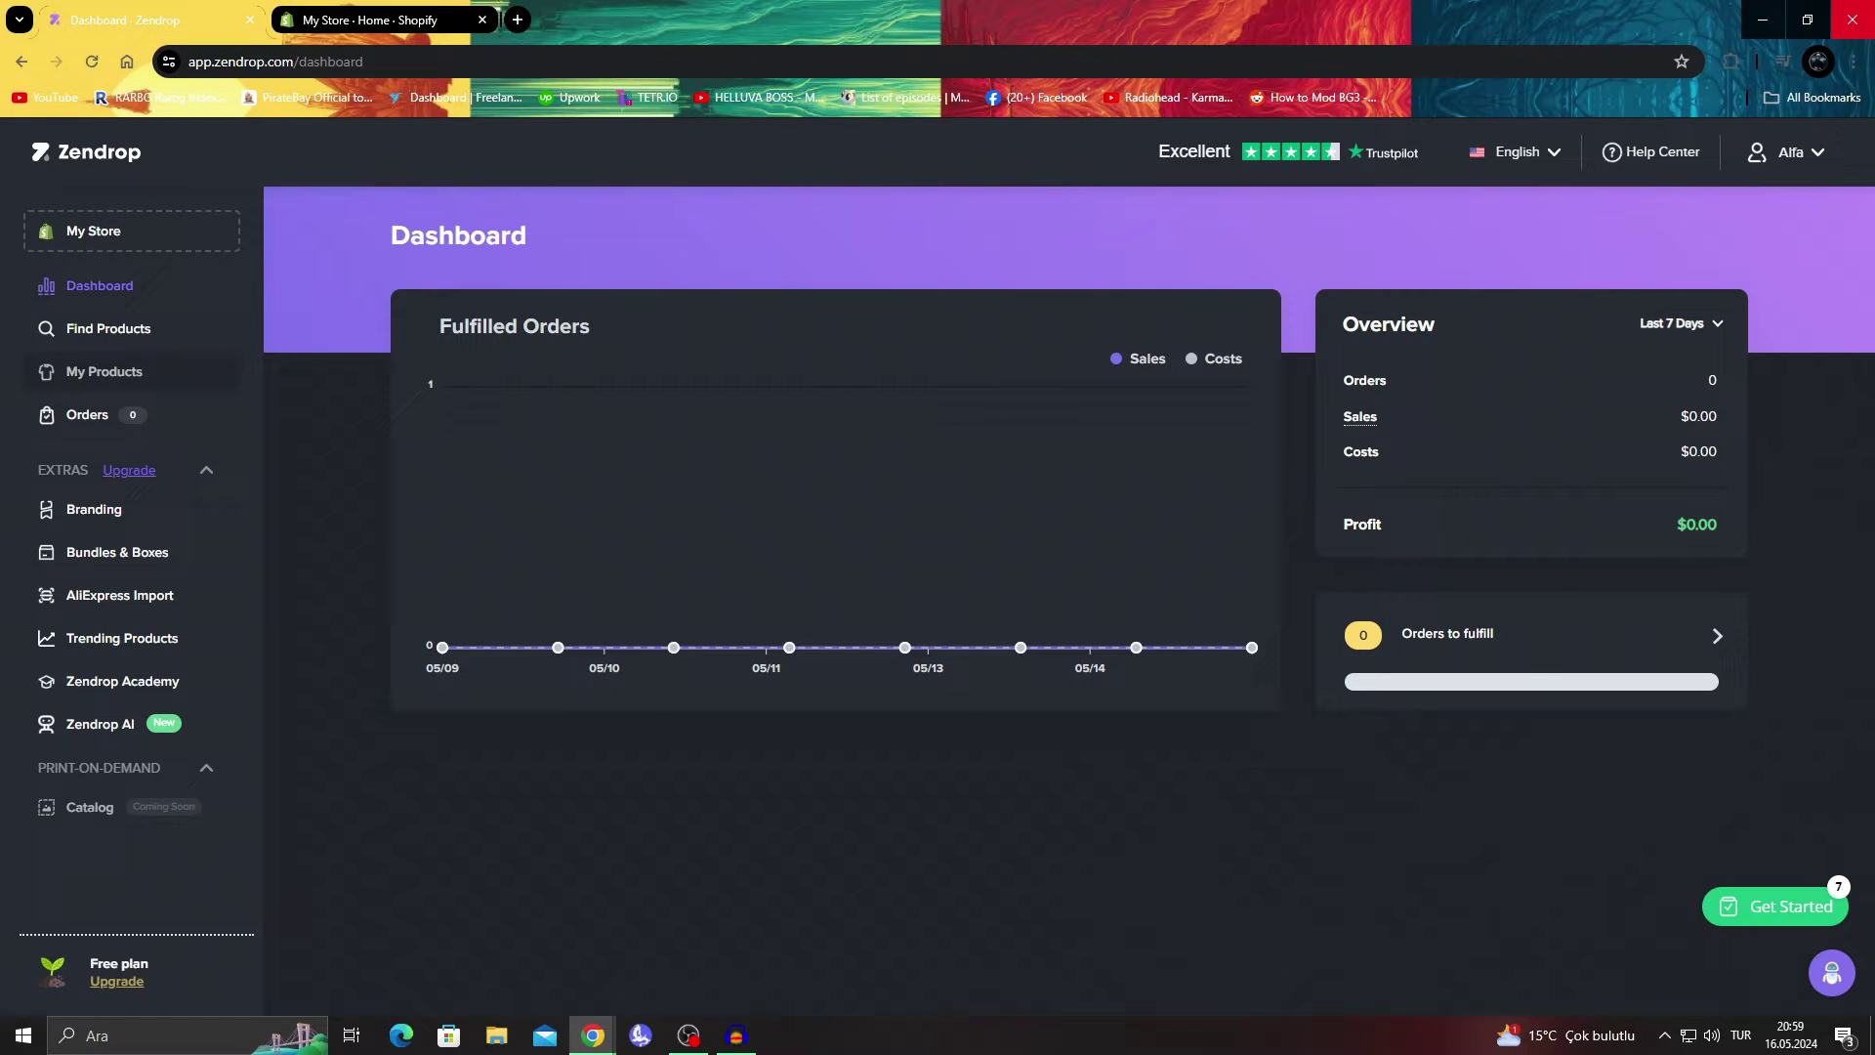
{"action": "left_click", "coordinate": [108, 329]}
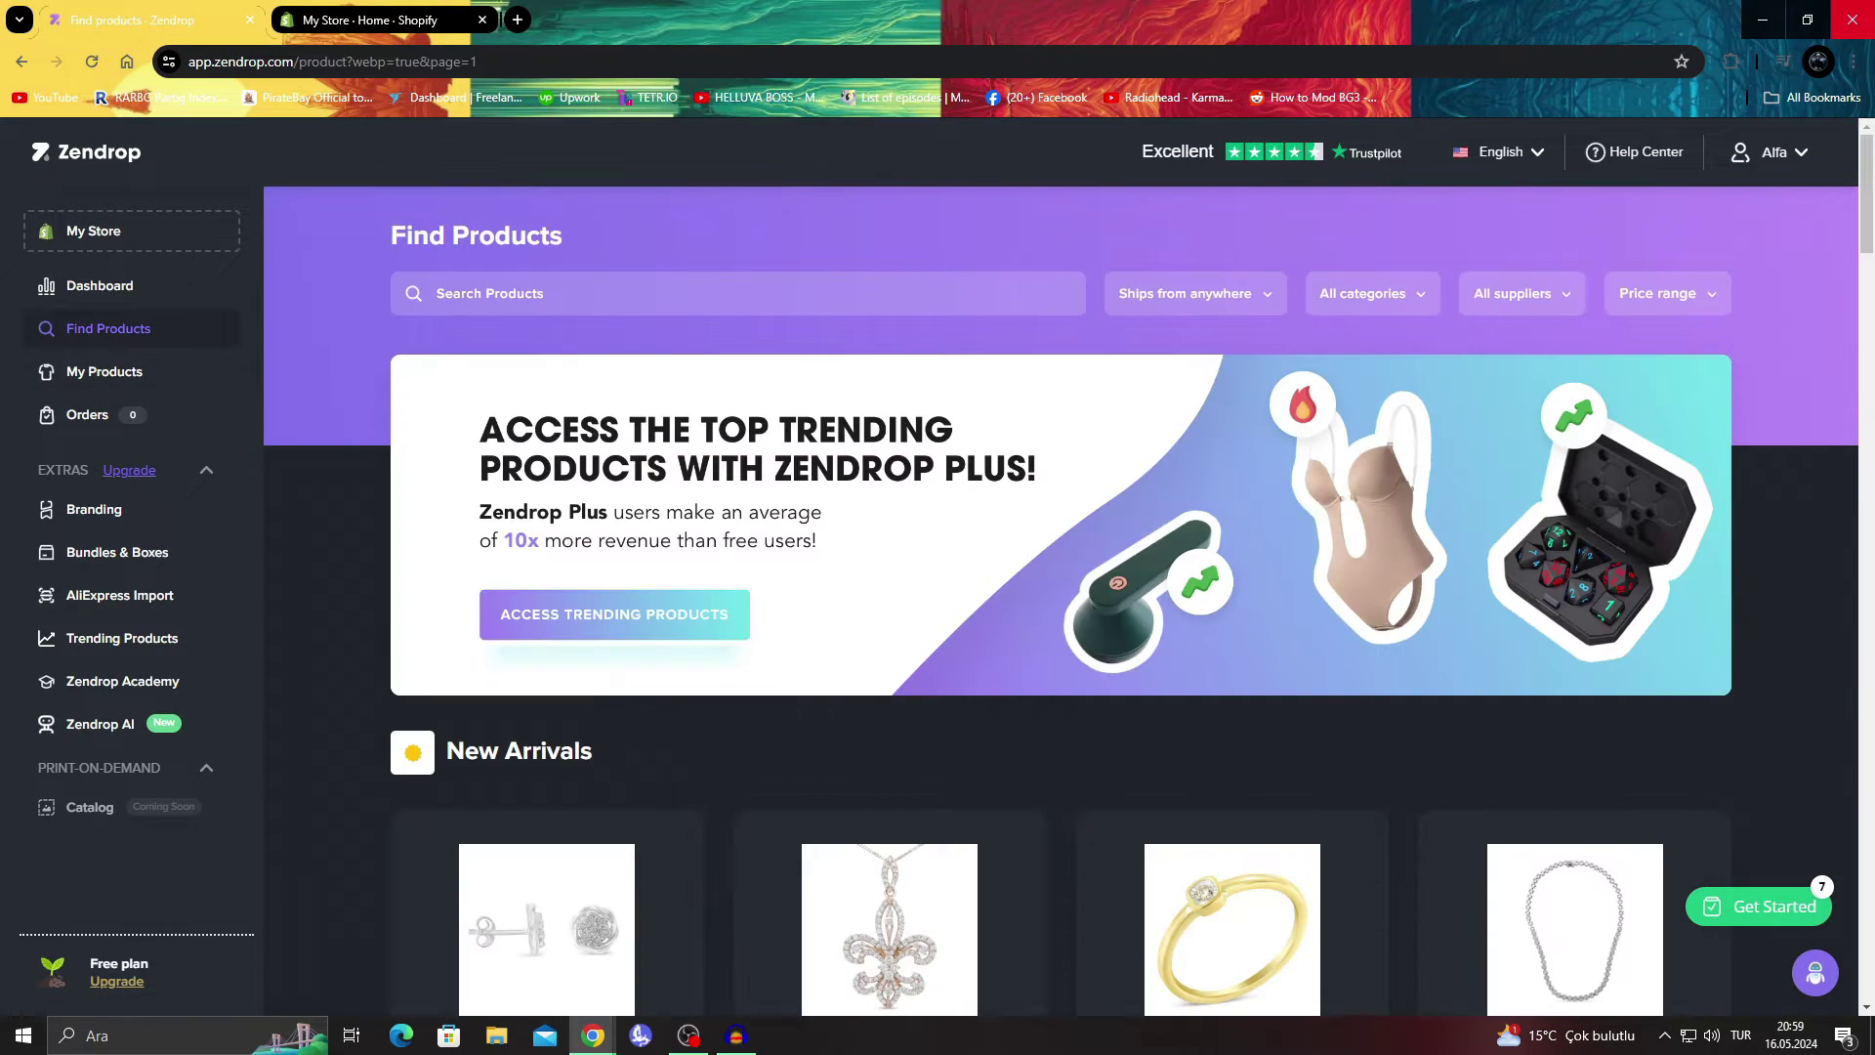
{"action": "scroll", "coordinate": [1060, 600], "scroll_direction": "down", "scroll_amount": 3}
{"action": "scroll", "coordinate": [1575, 593], "scroll_direction": "down", "scroll_amount": 2}
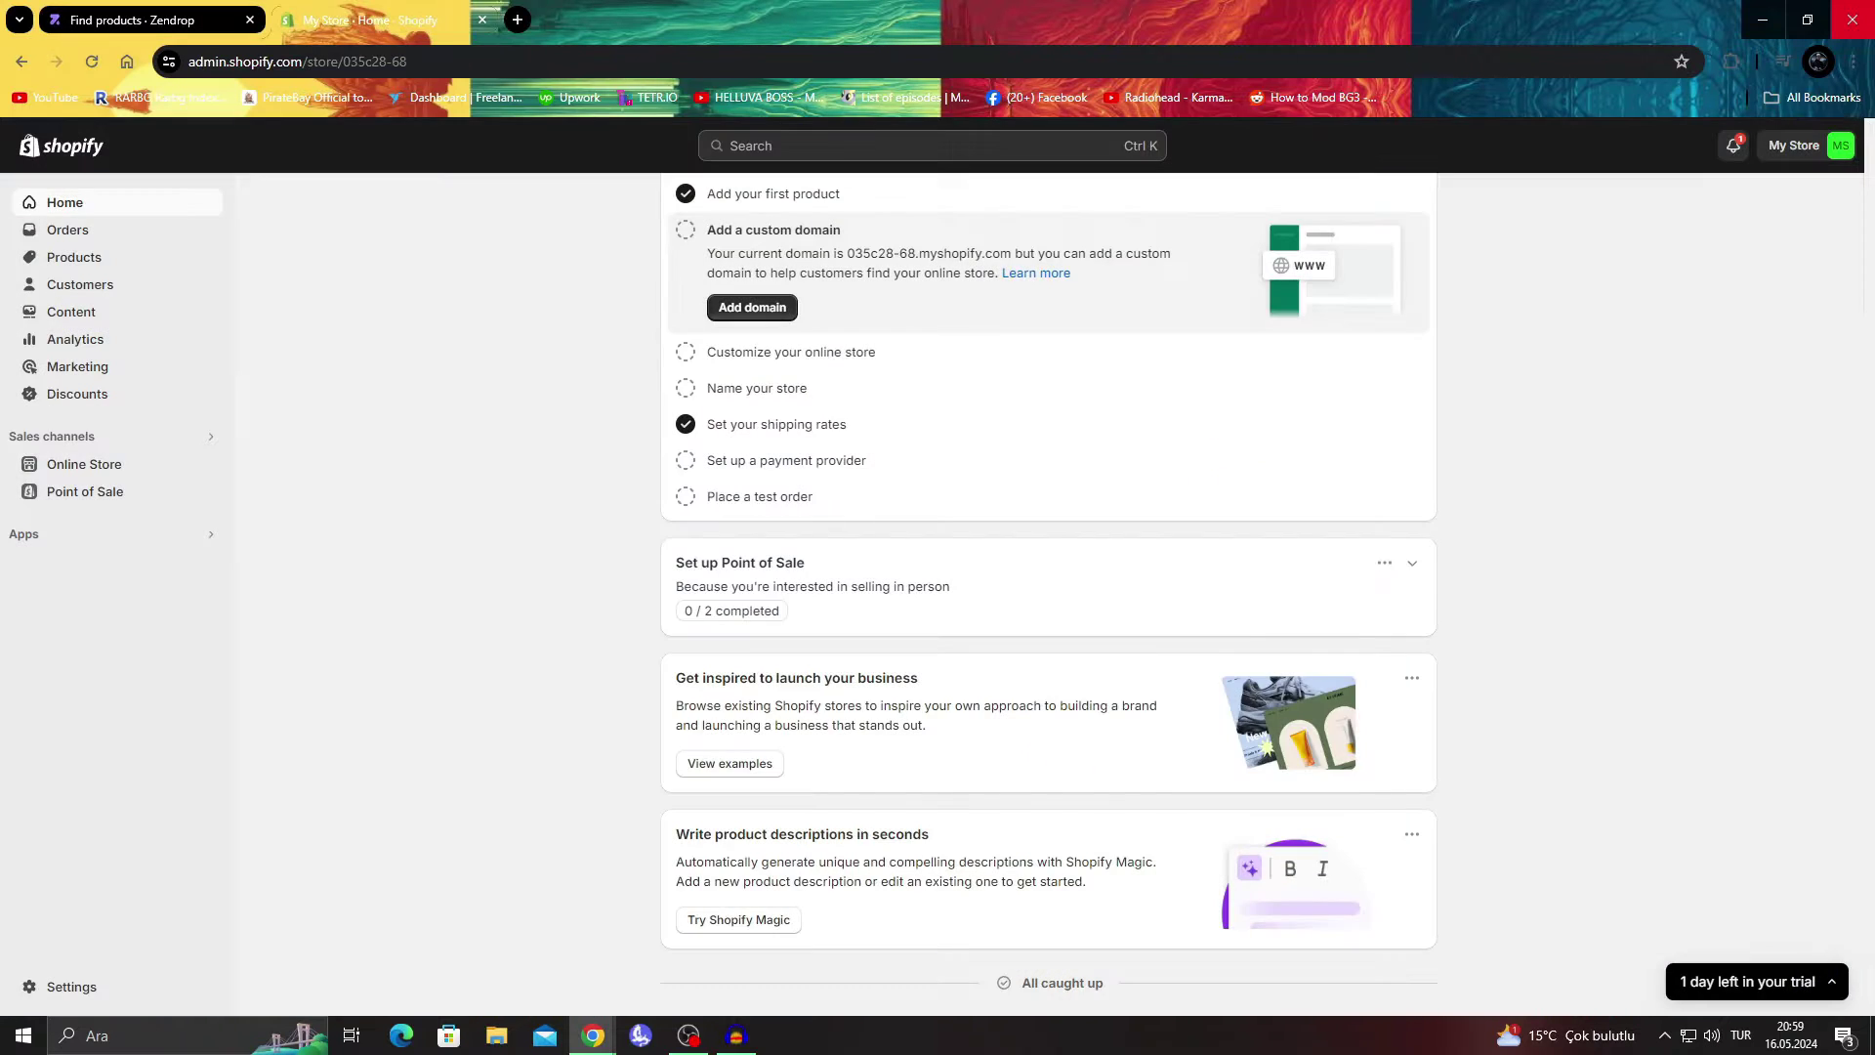
{"action": "left_click", "coordinate": [376, 20]}
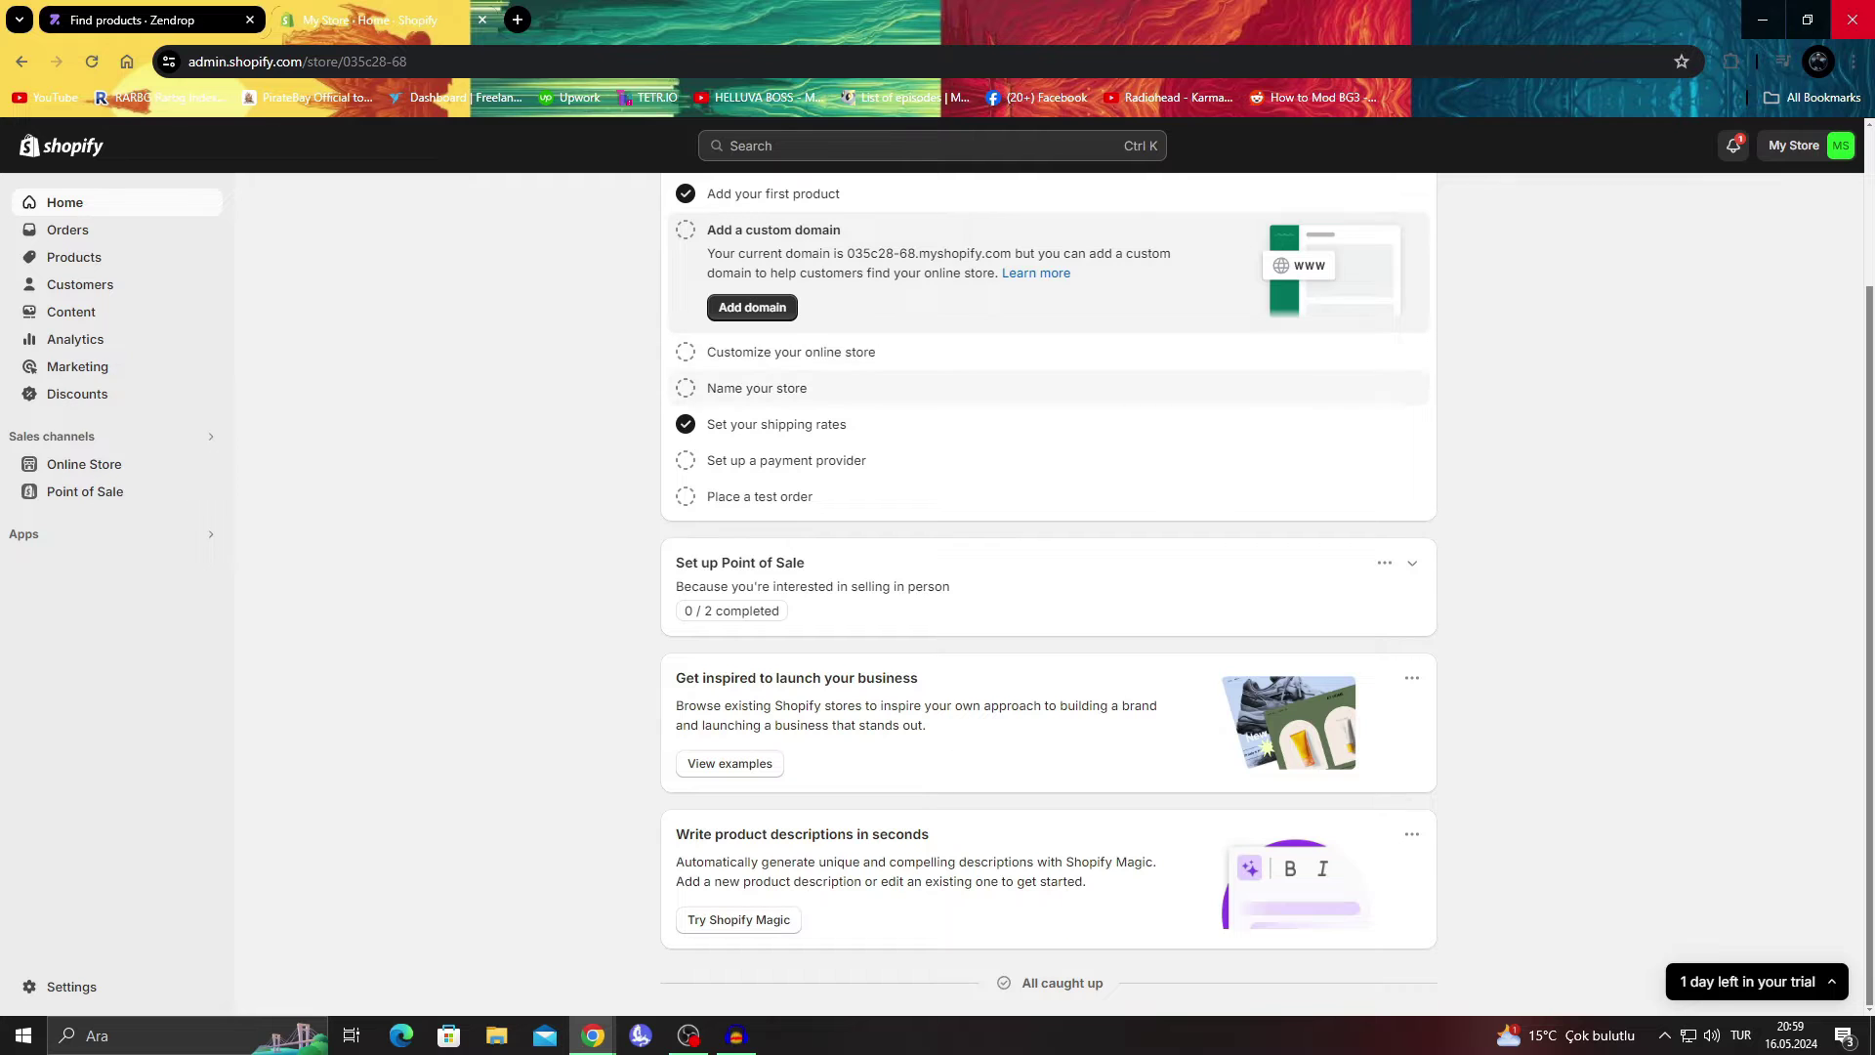
Scroll Zendrop's New Arrivals grid down to the AliExpress import prompt and back to the banner.
{"action": "left_click", "coordinate": [147, 19]}
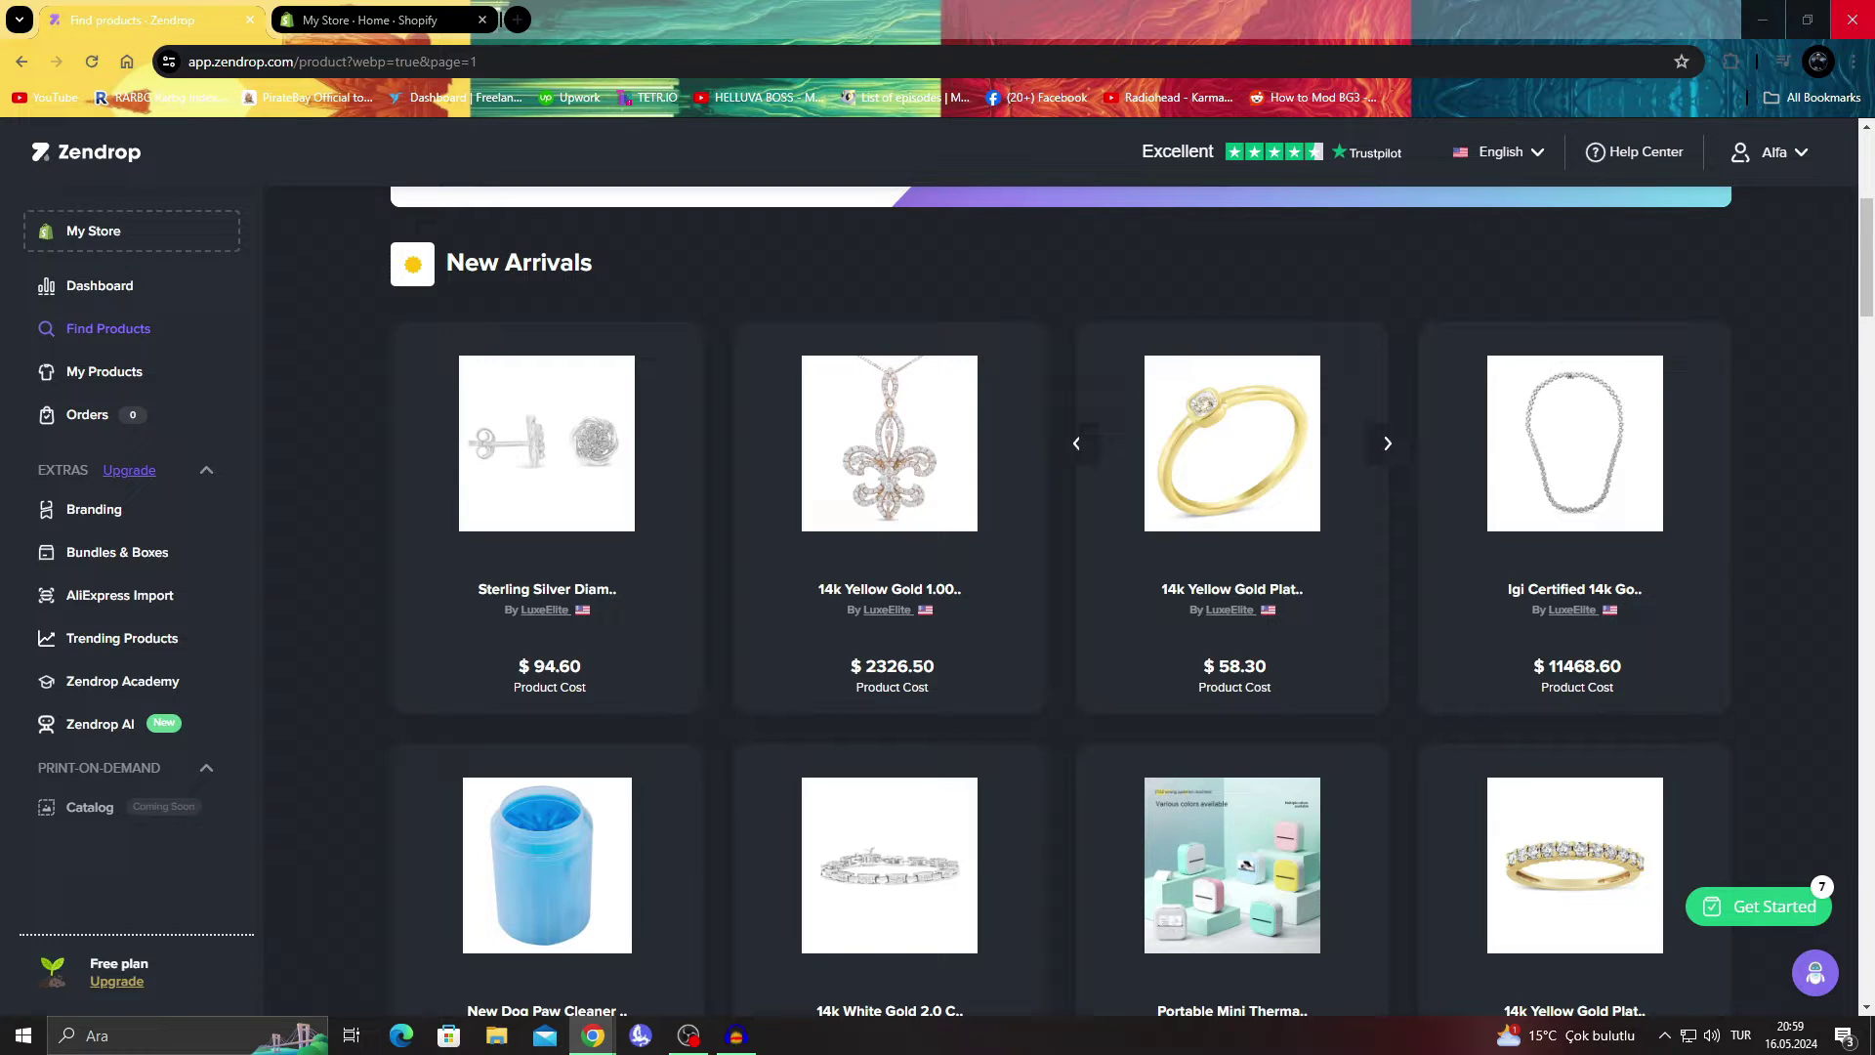
{"action": "scroll", "coordinate": [547, 439], "scroll_direction": "down", "scroll_amount": 10}
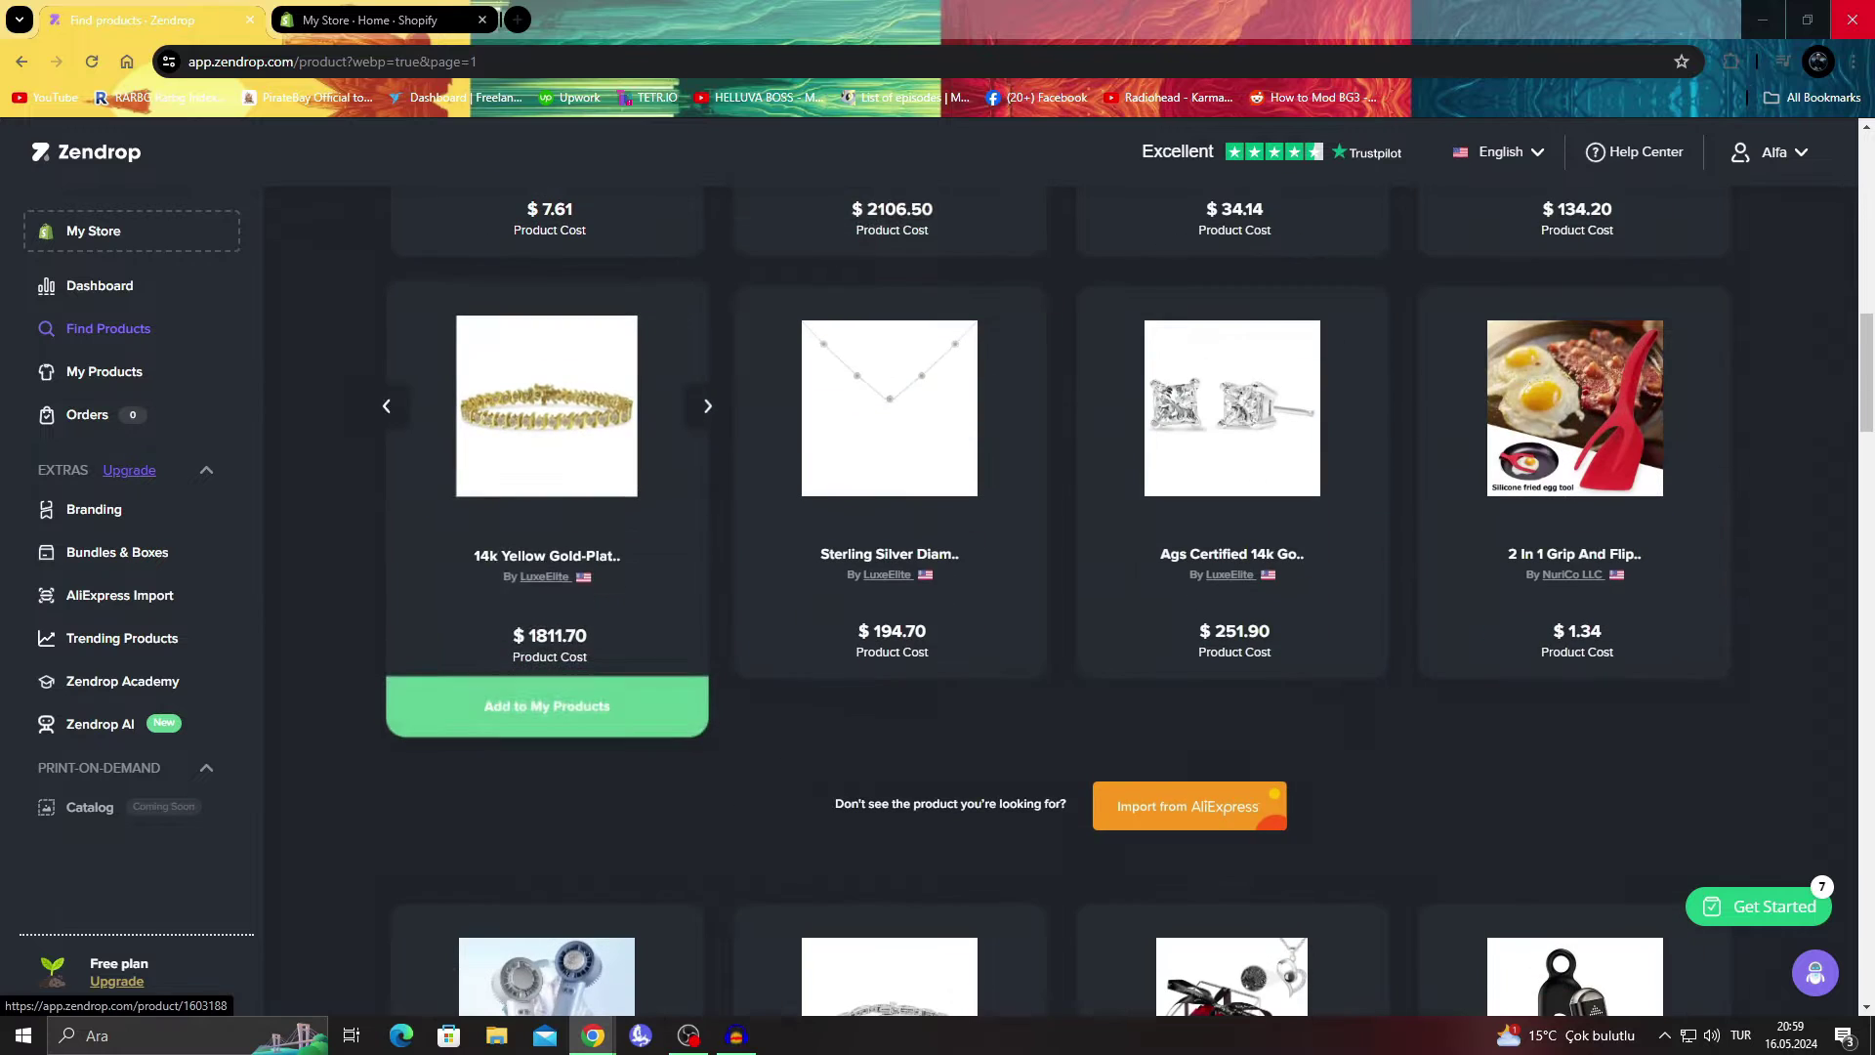
{"action": "scroll", "coordinate": [547, 440], "scroll_direction": "down", "scroll_amount": 3}
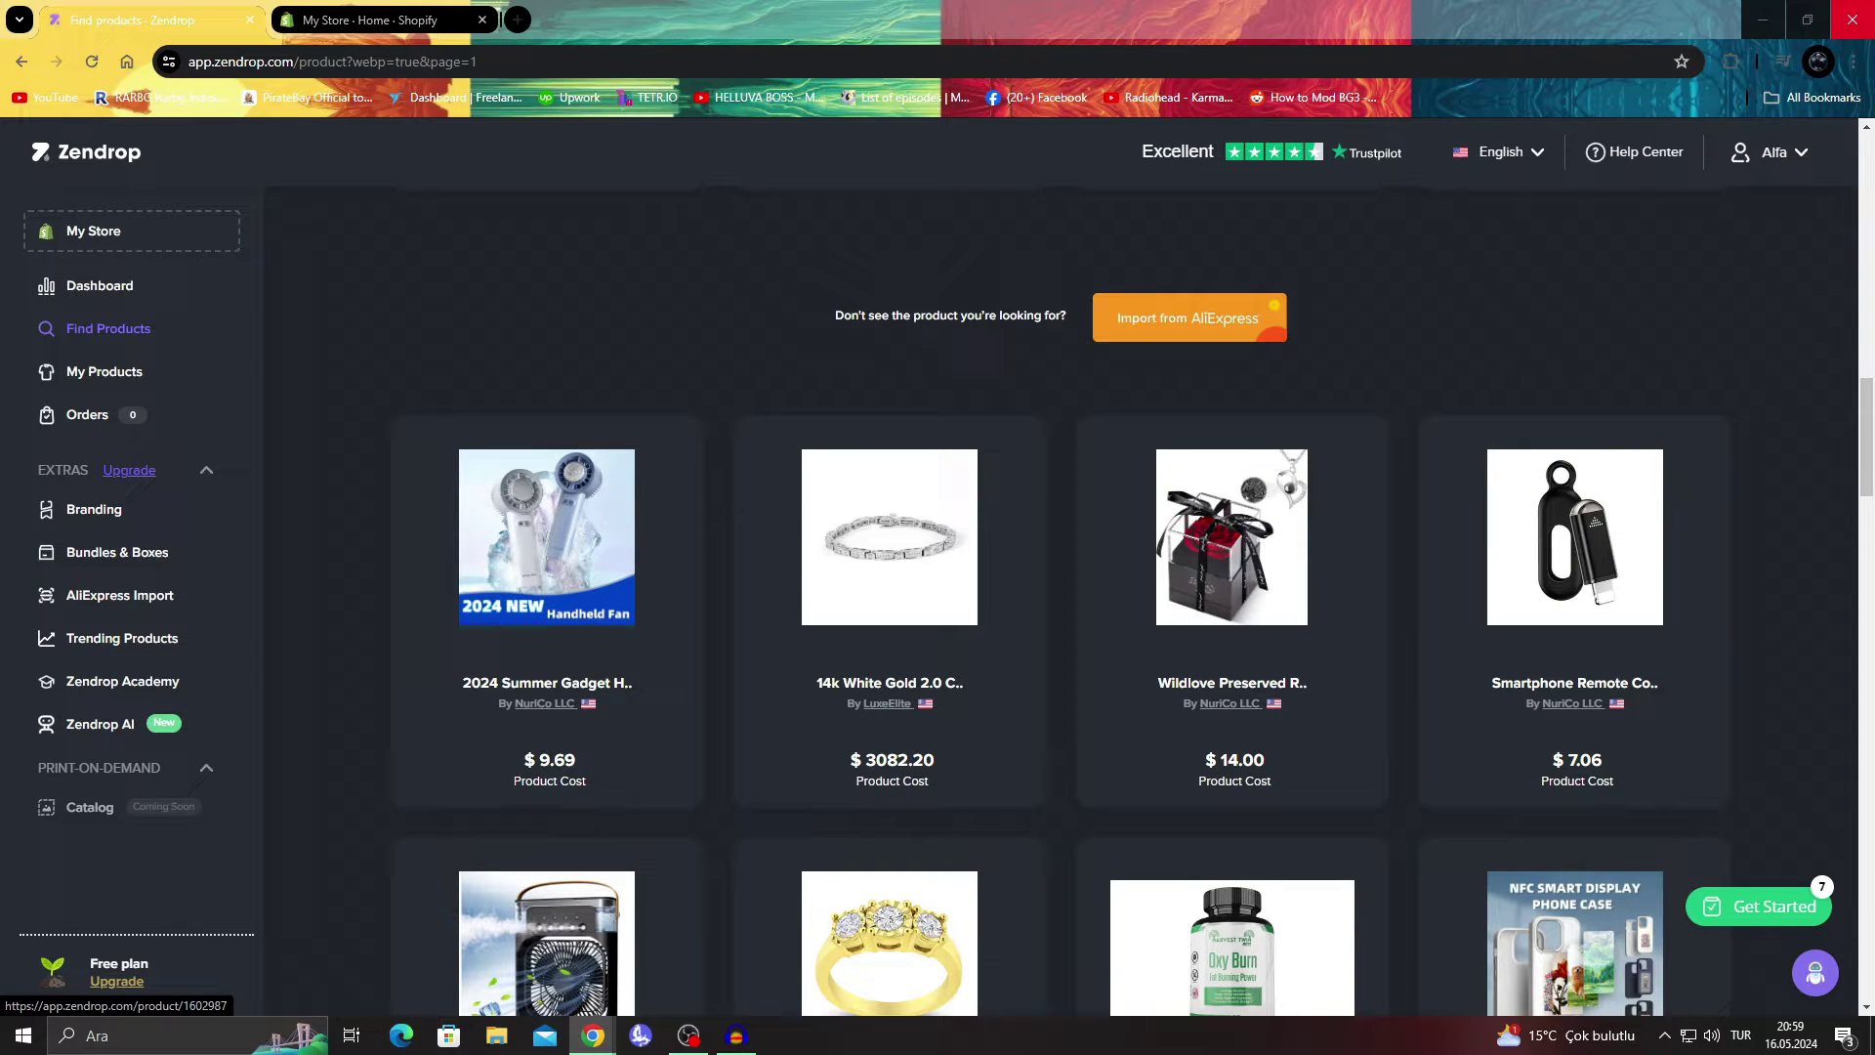
{"action": "scroll", "coordinate": [547, 439], "scroll_direction": "down", "scroll_amount": 3}
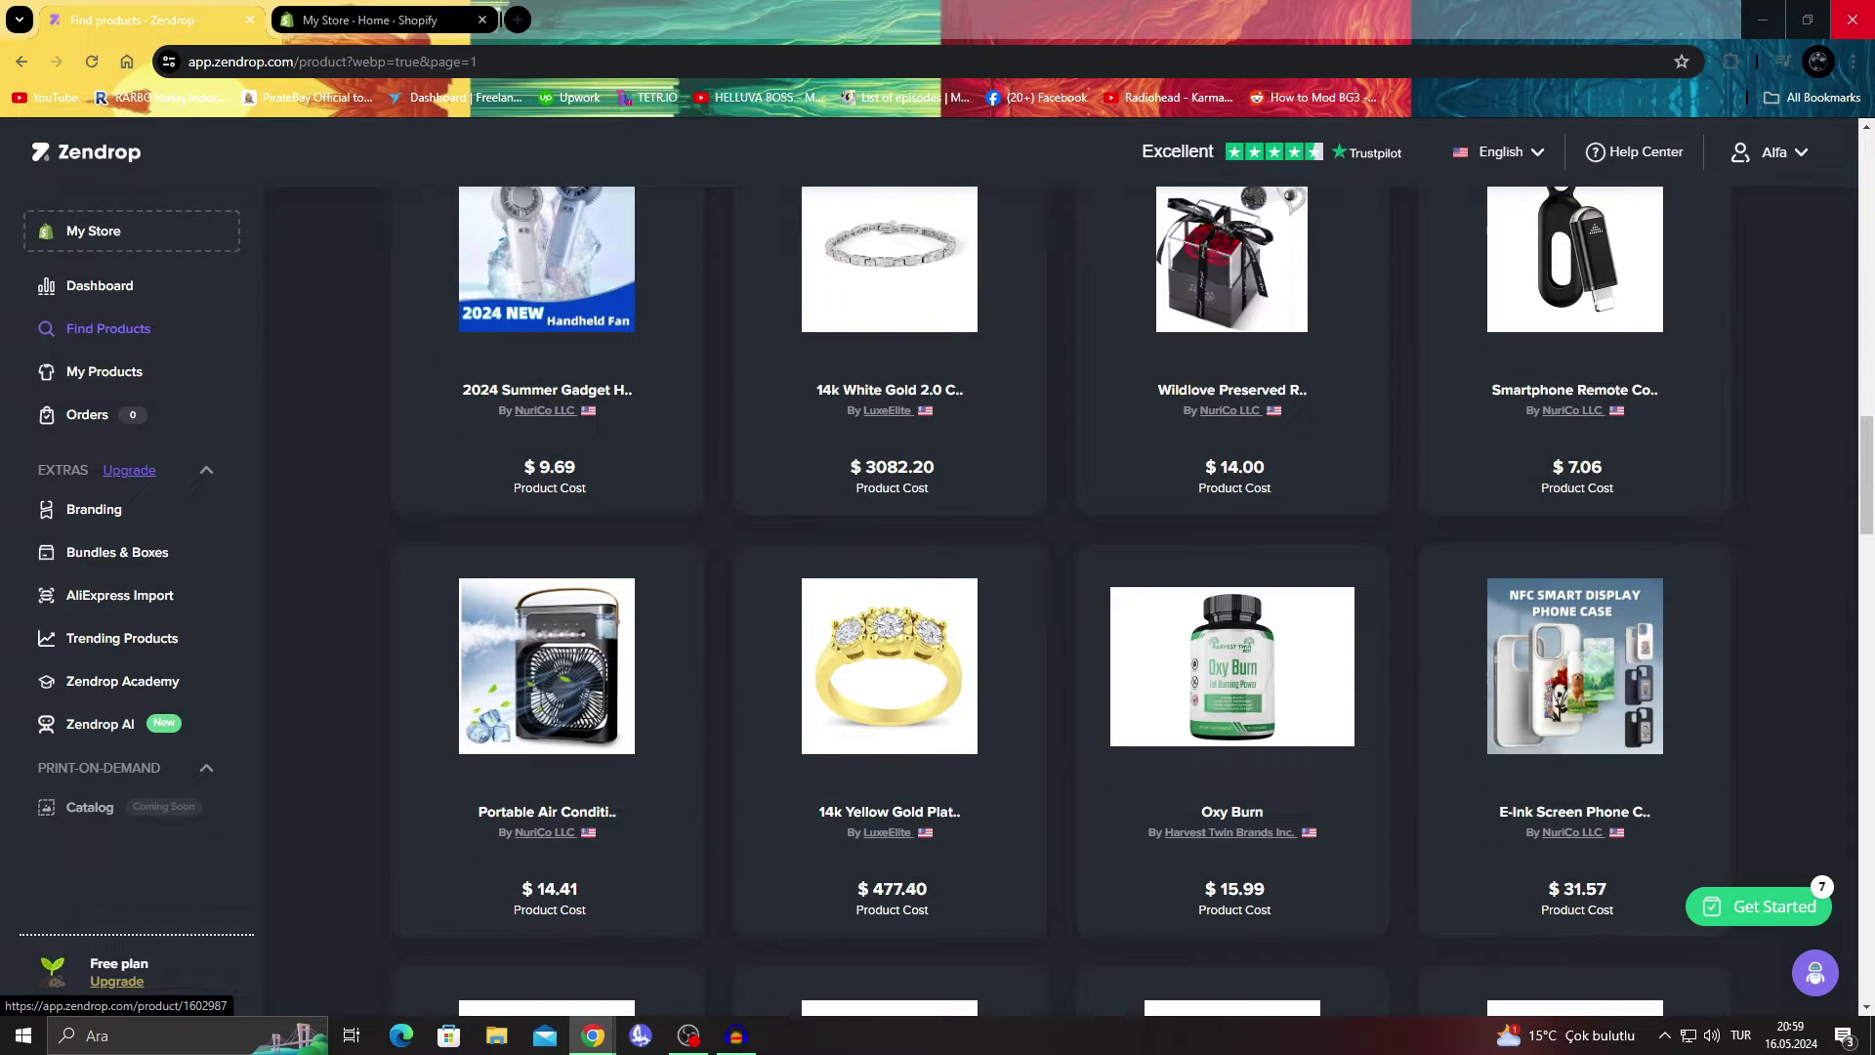
{"action": "scroll", "coordinate": [1060, 600], "scroll_direction": "up", "scroll_amount": 20}
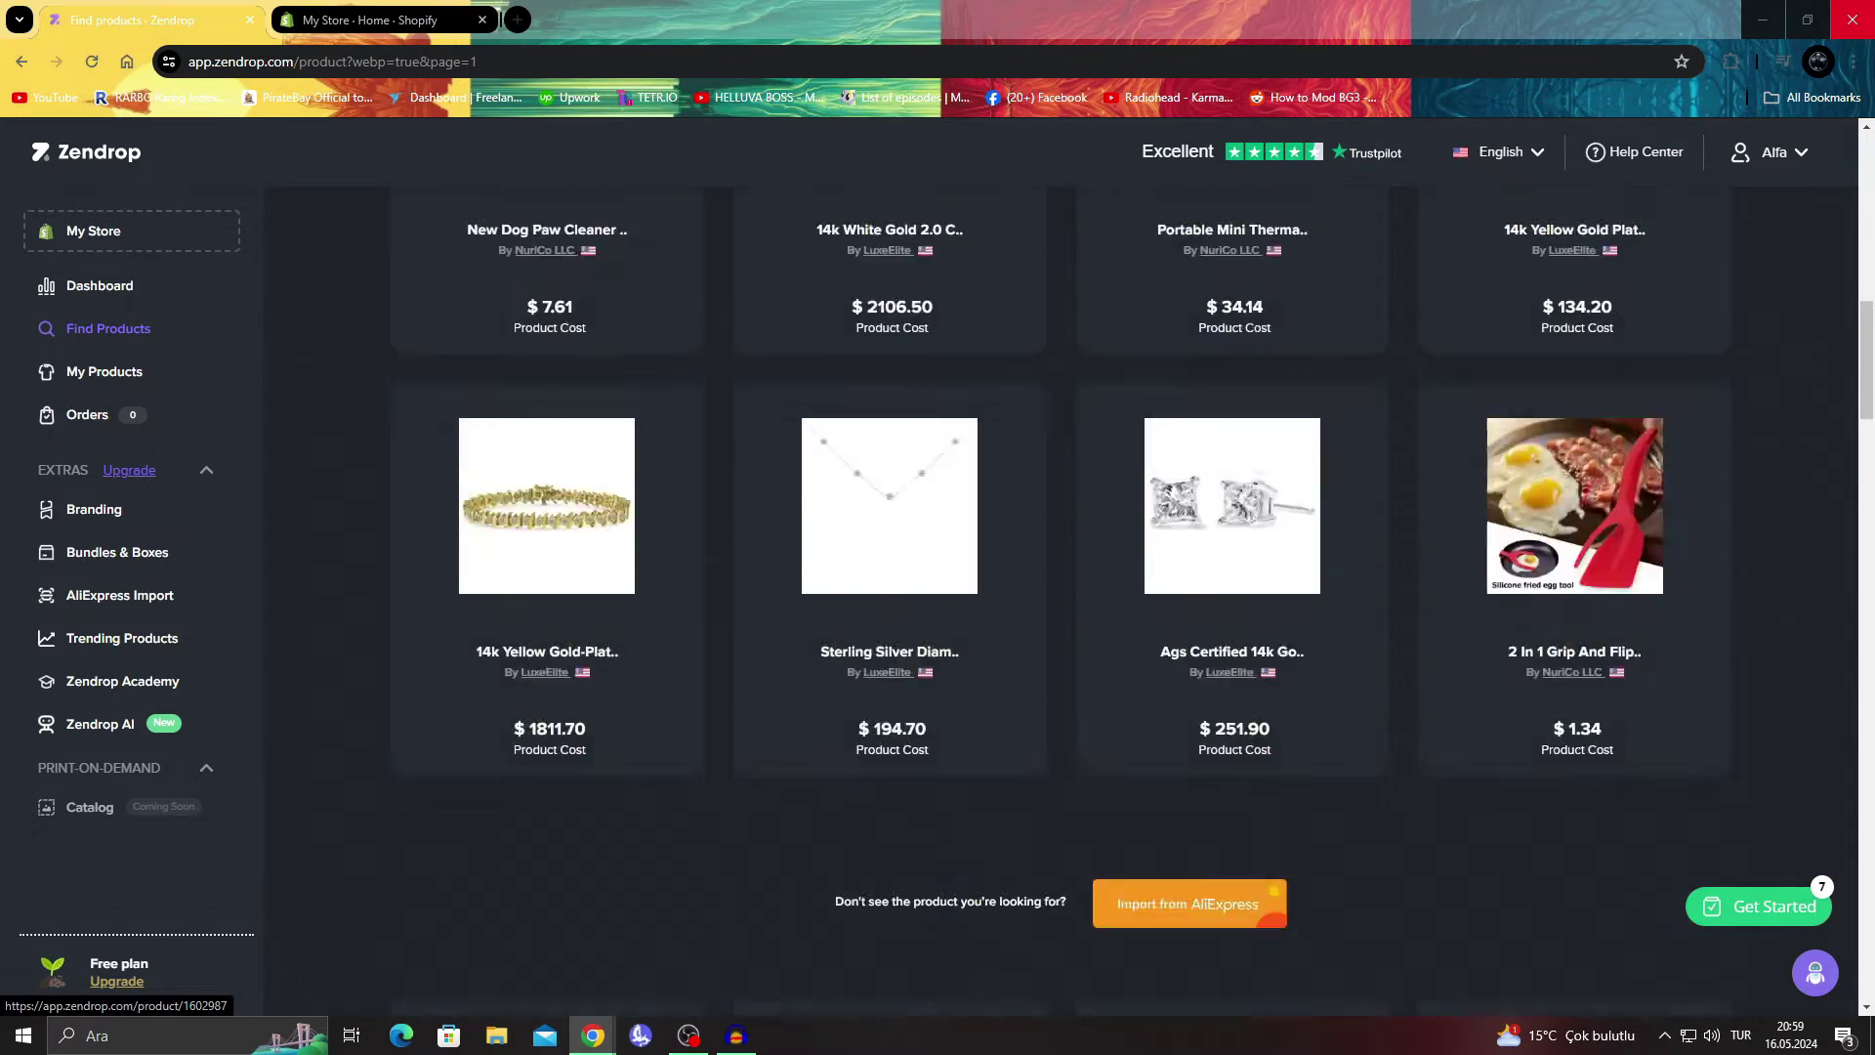
{"action": "scroll", "coordinate": [1060, 601], "scroll_direction": "down", "scroll_amount": 4}
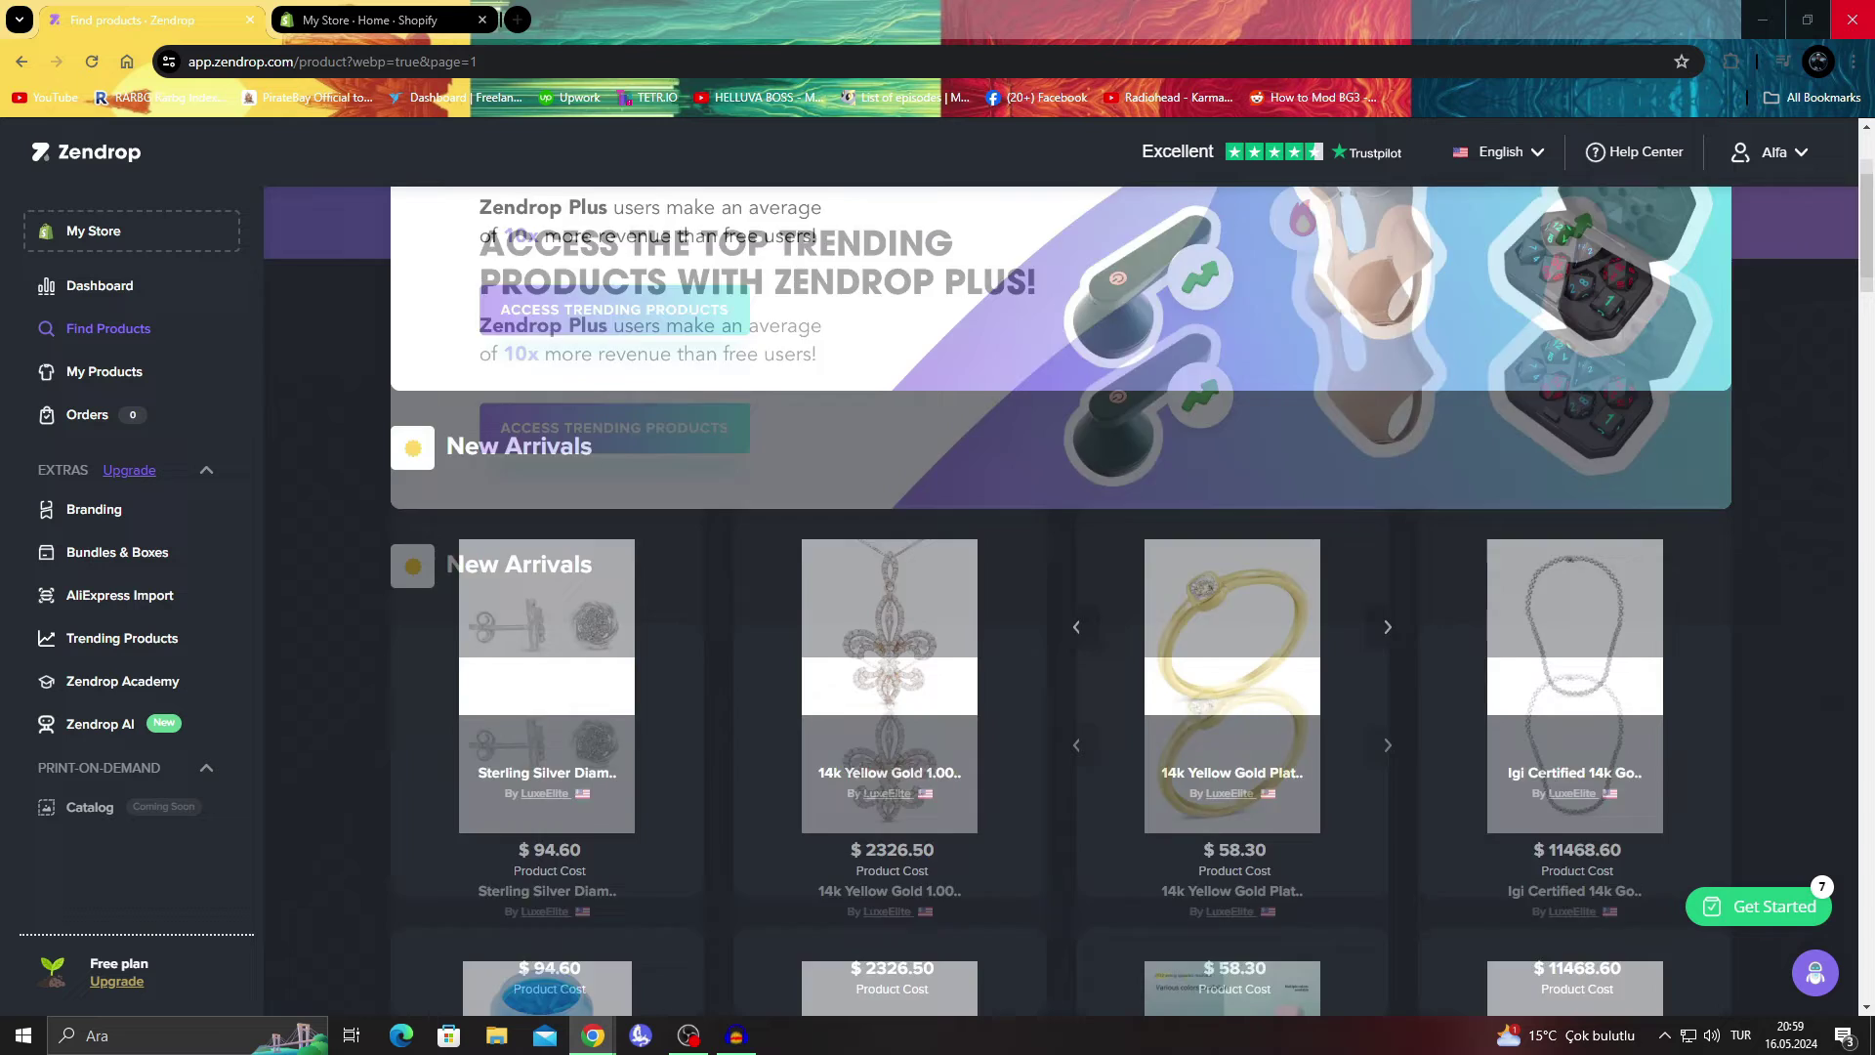
{"action": "scroll", "coordinate": [1060, 601], "scroll_direction": "up", "scroll_amount": 3}
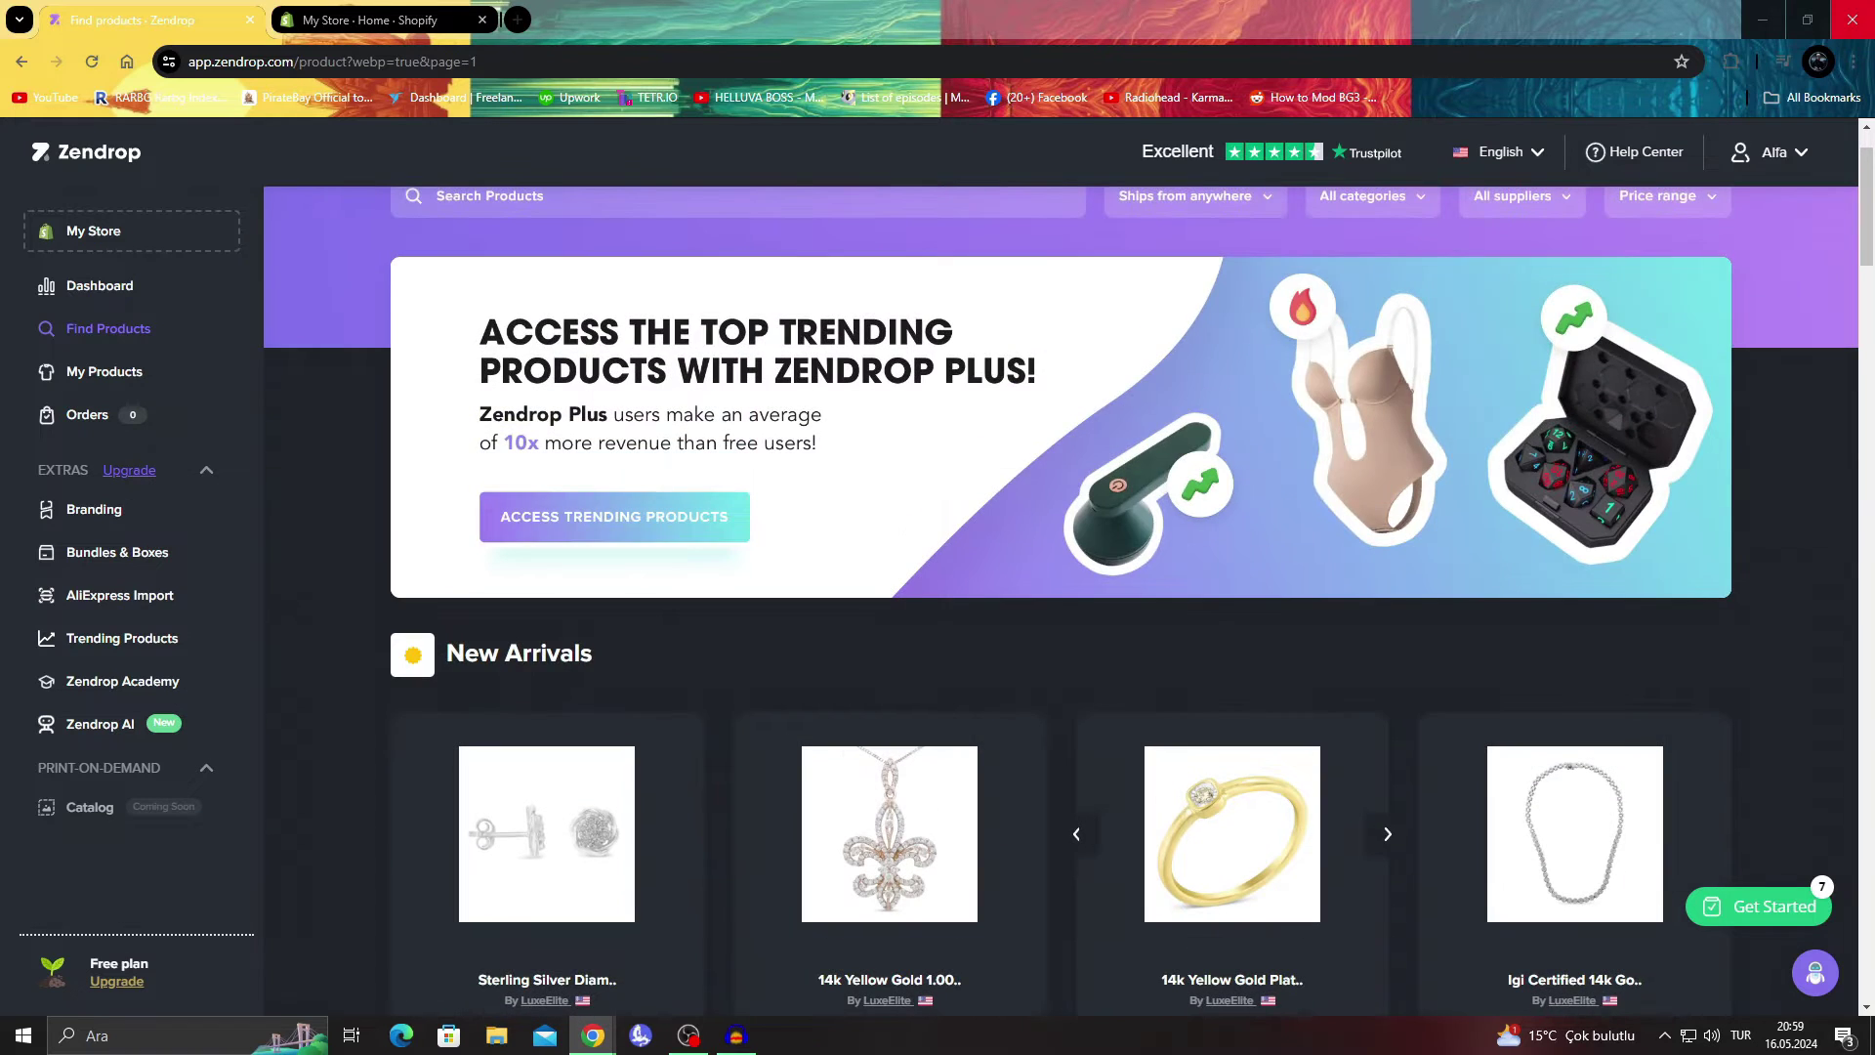
Search the Shopify App Store for 'zendrop' from the store admin's search bar.
{"action": "key", "text": "ctrl+Tab"}
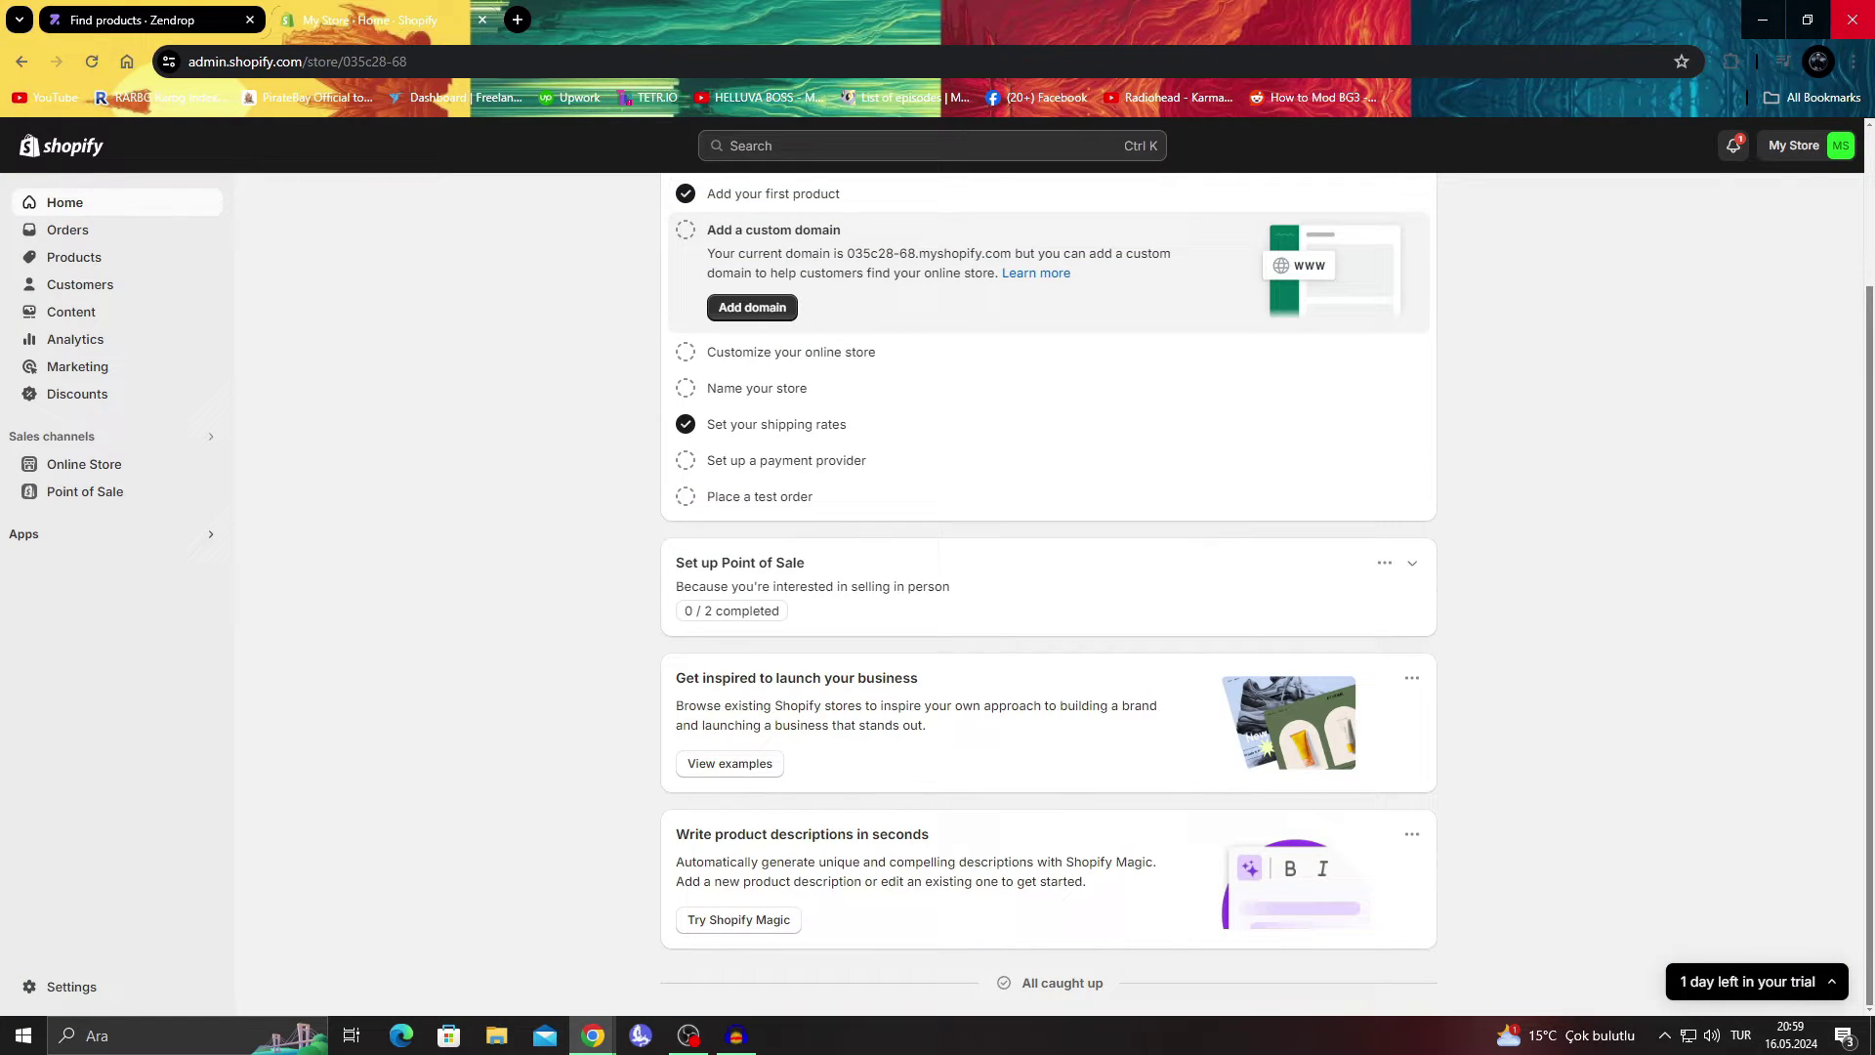
{"action": "left_click", "coordinate": [26, 535]}
{"action": "type", "text": "zendr"}
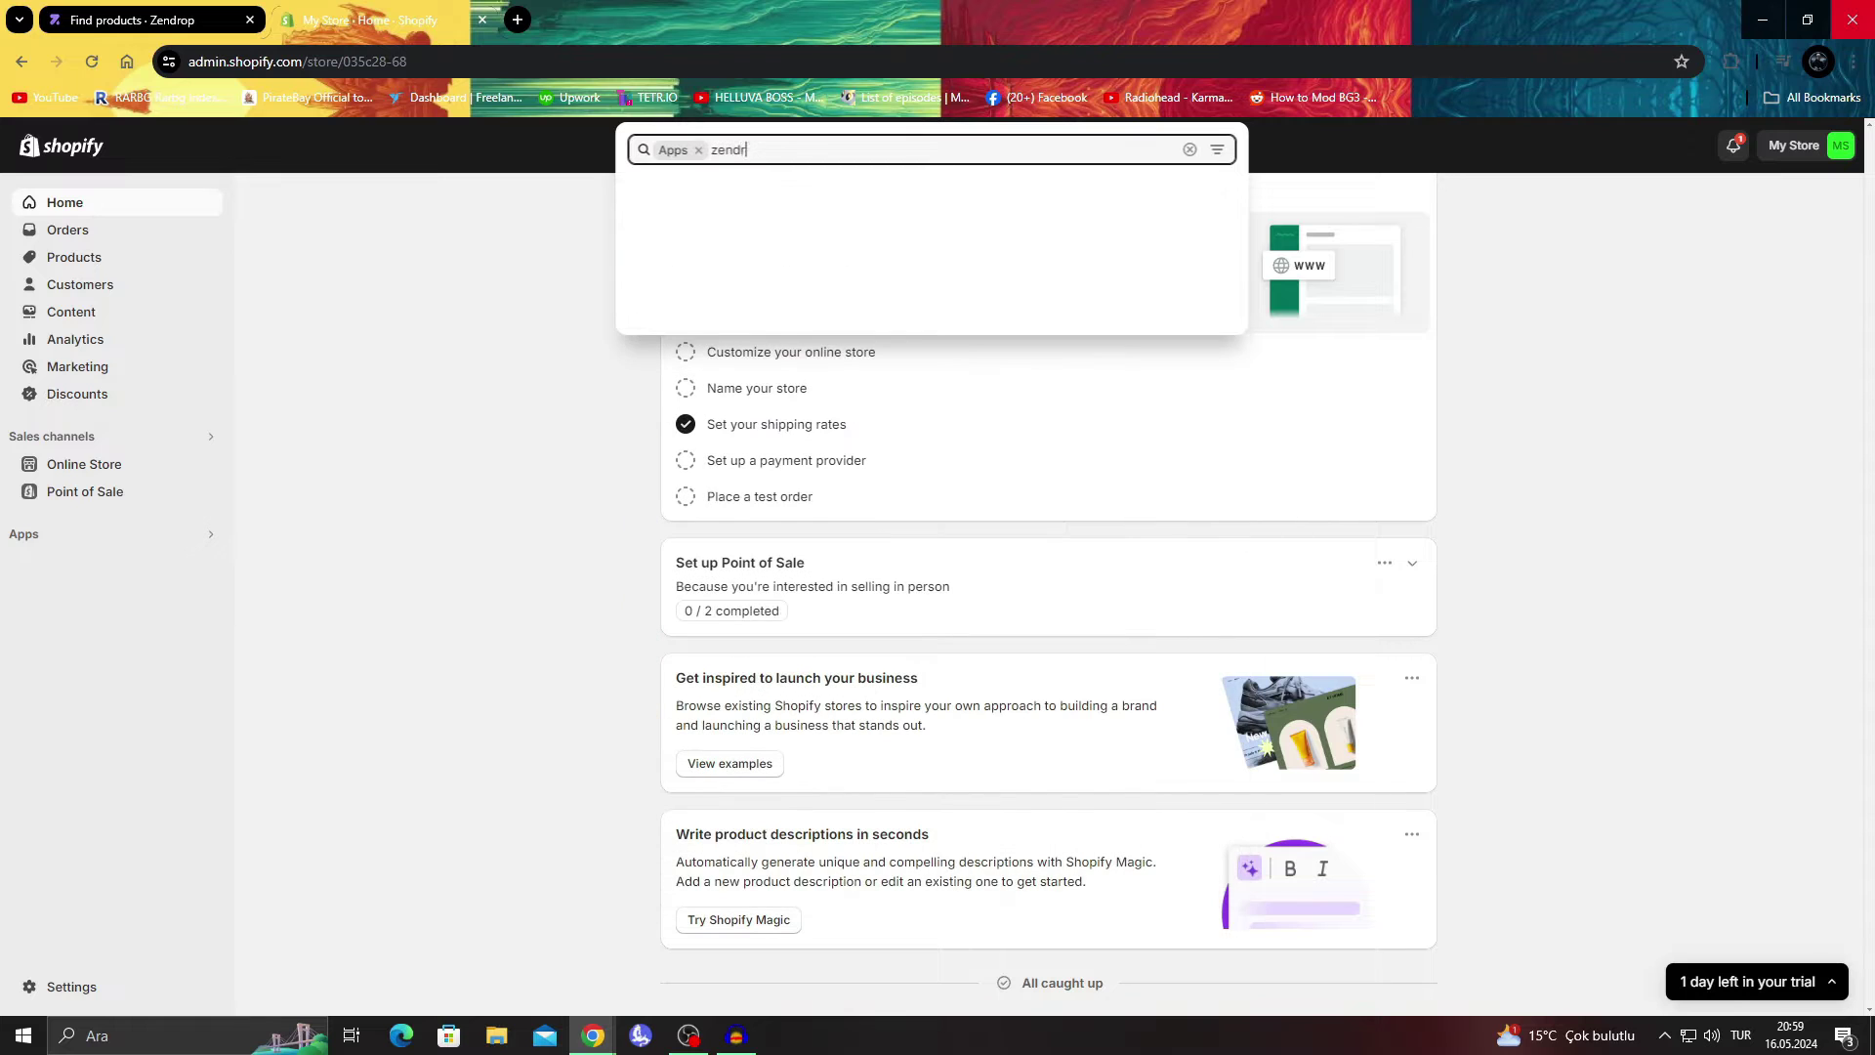
{"action": "key", "text": "Down"}
{"action": "key", "text": "Down"}
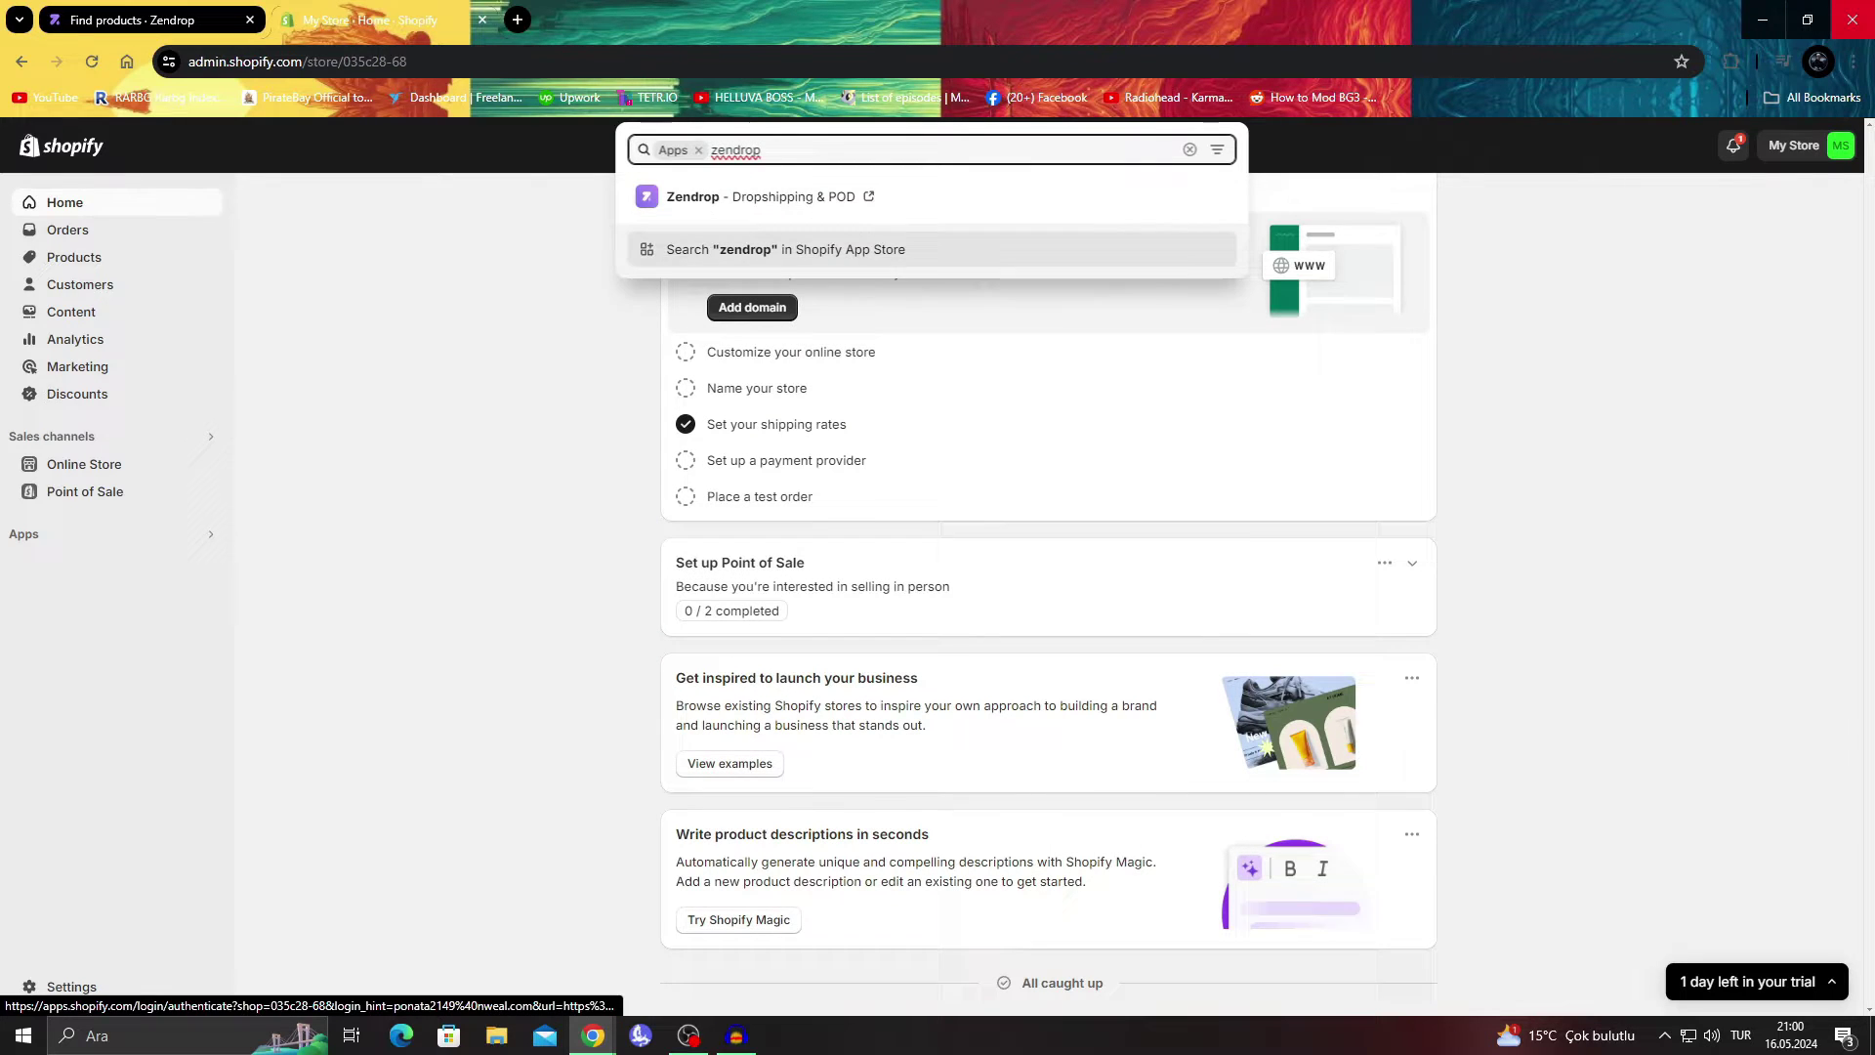
{"action": "key", "text": "Return"}
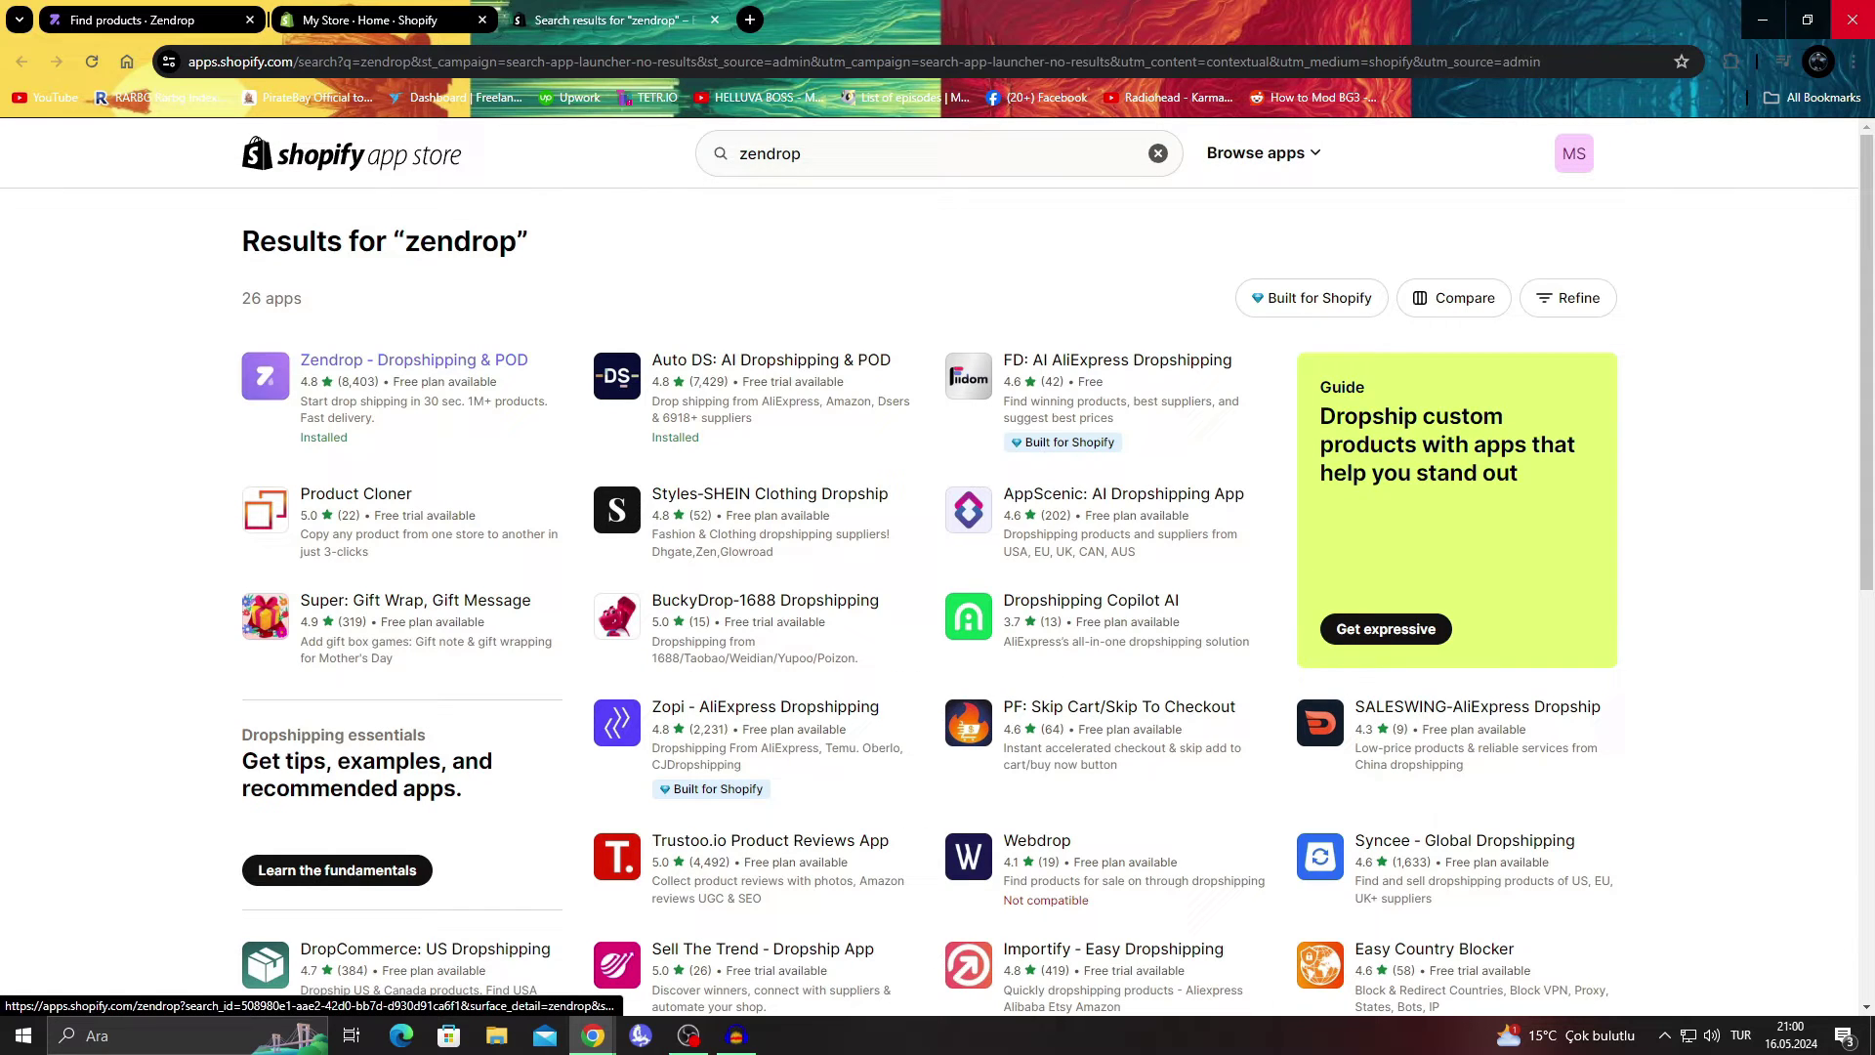
View the Zendrop - Dropshipping & POD listing, launch the app, and close the extra tab.
{"action": "left_click", "coordinate": [287, 374]}
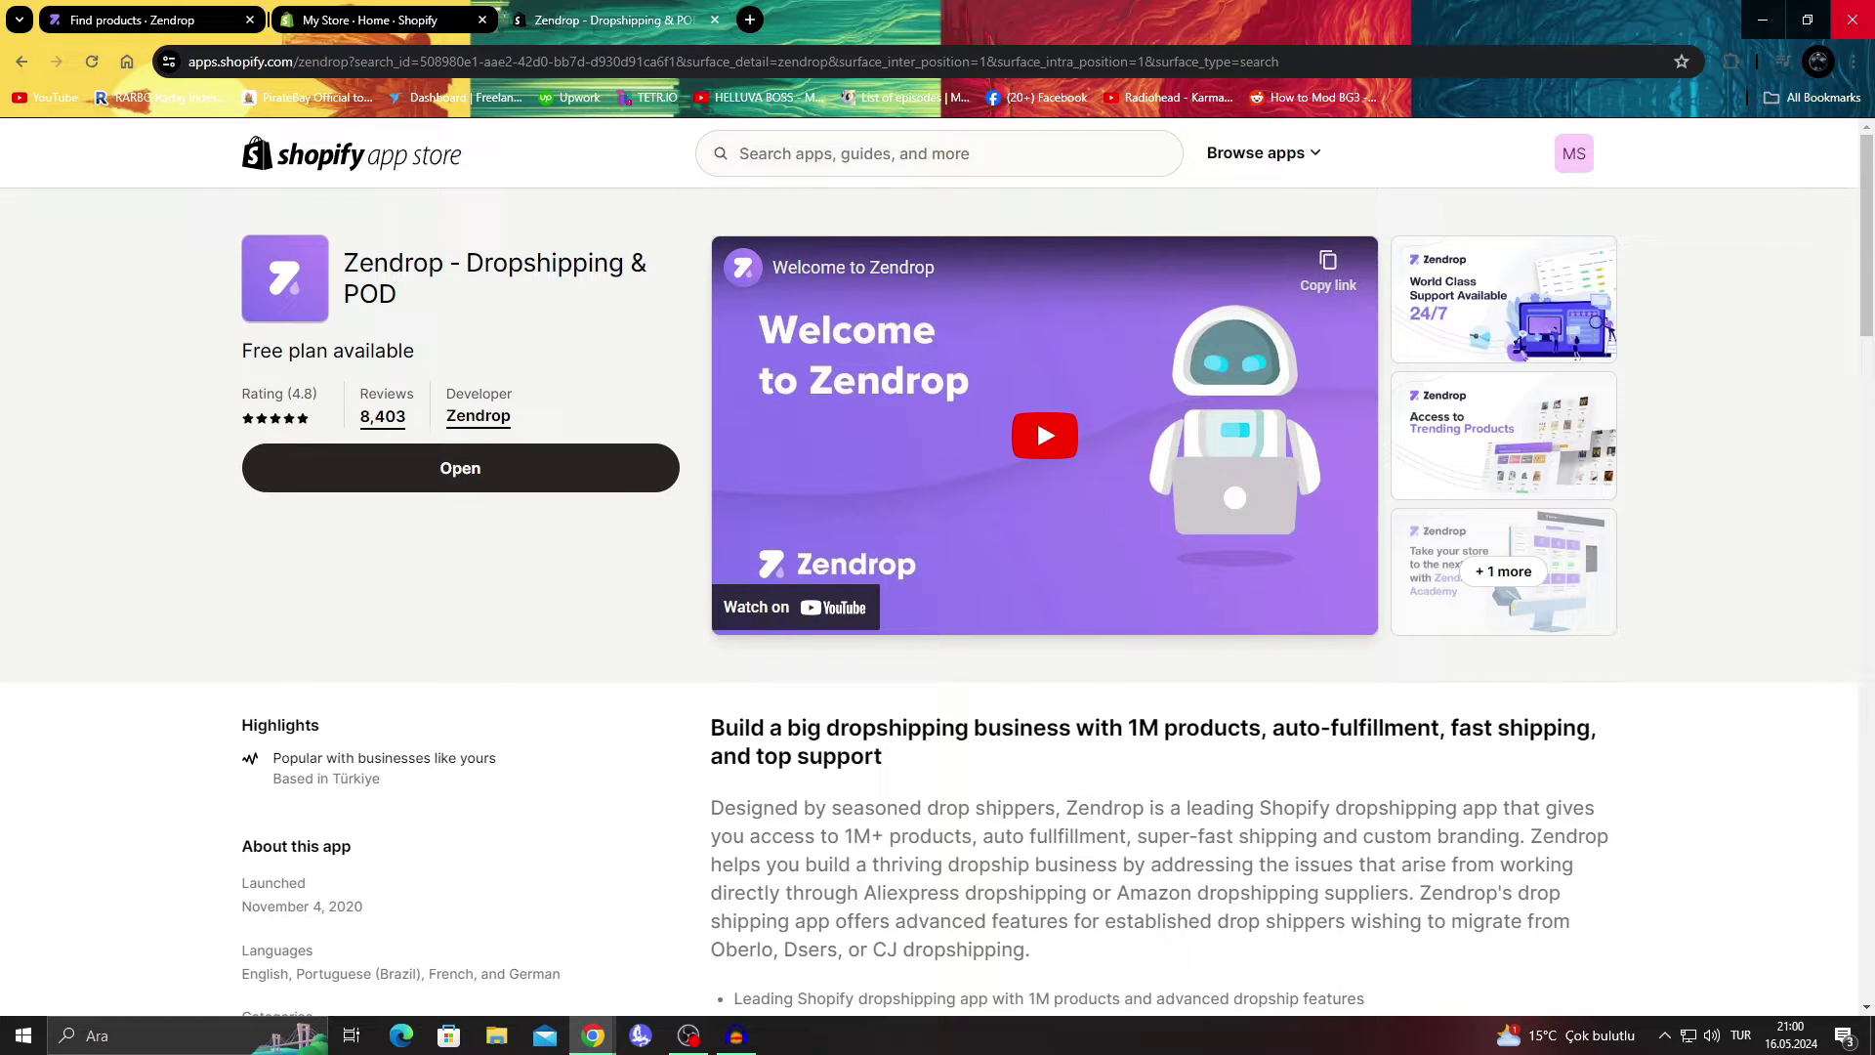
{"action": "left_click", "coordinate": [460, 468]}
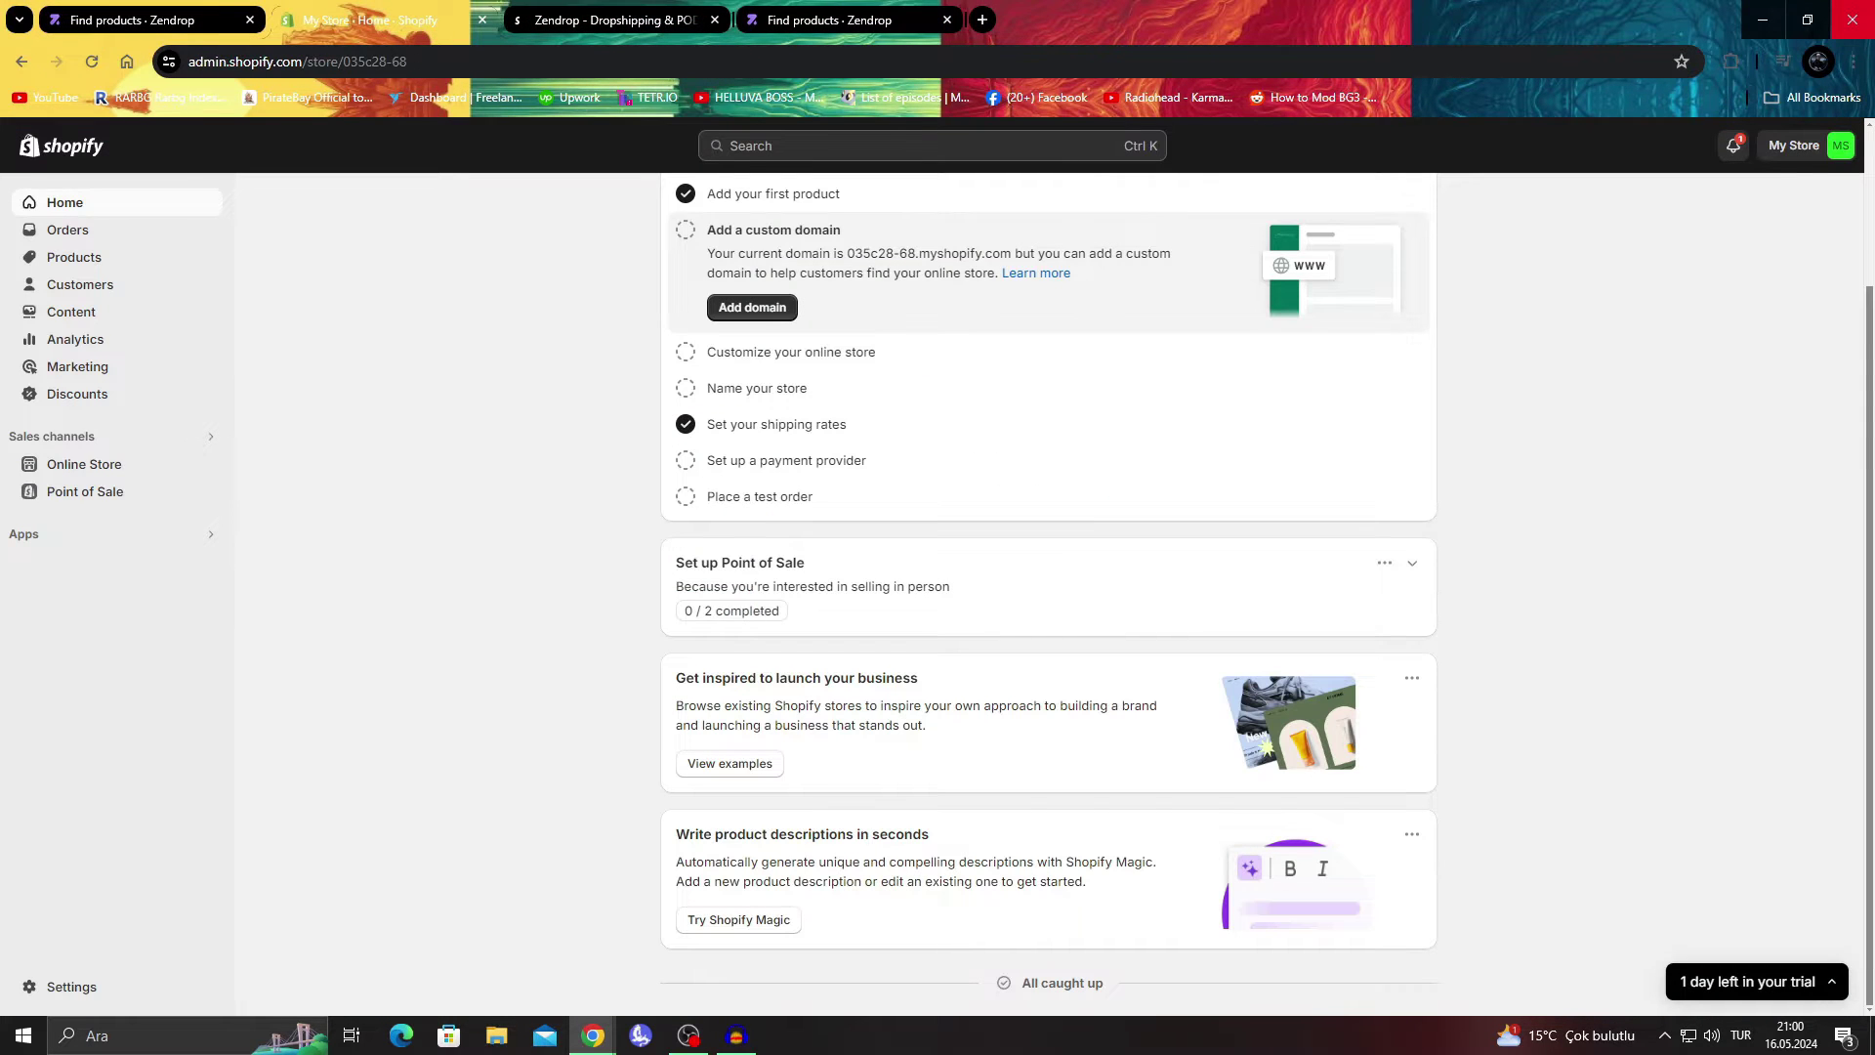
{"action": "left_click", "coordinate": [947, 19]}
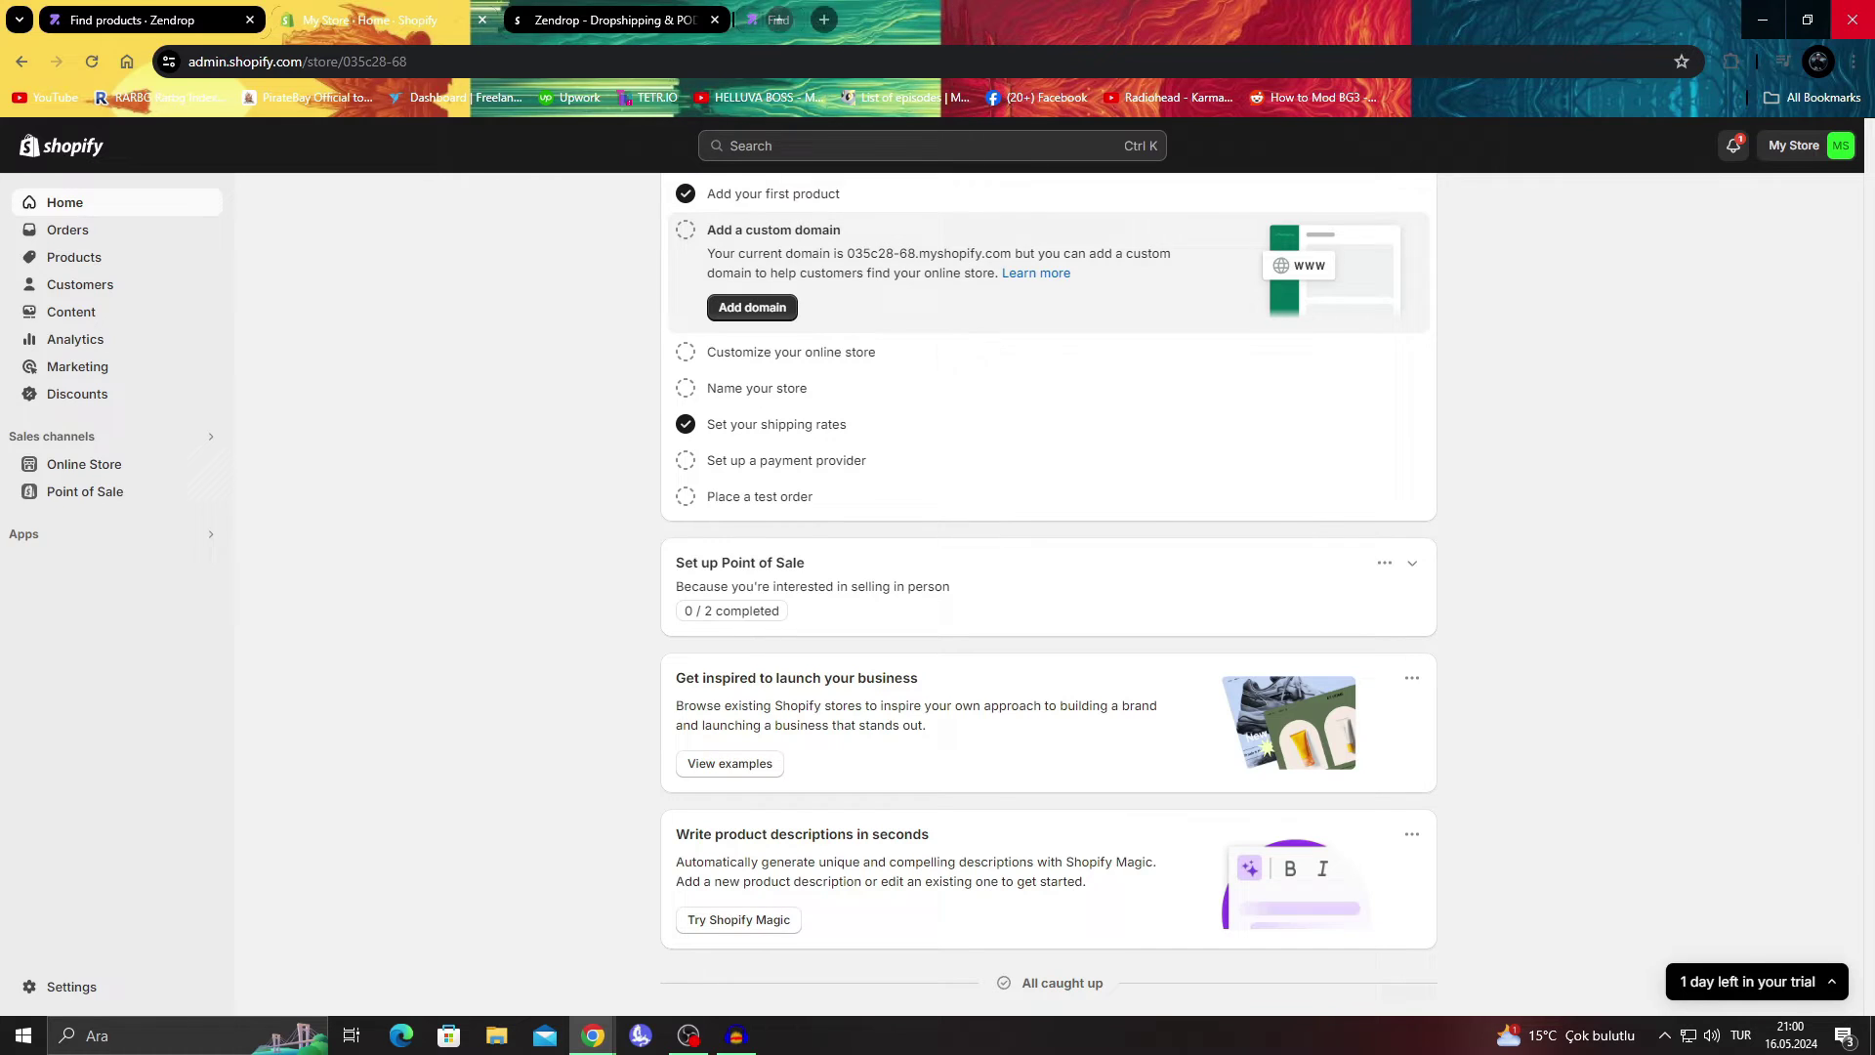
Add the New Dog Paw Cleaner cup to My Products and confirm it is publishing.
{"action": "left_click", "coordinate": [625, 20]}
{"action": "left_click", "coordinate": [715, 19]}
{"action": "key", "text": "ctrl+1"}
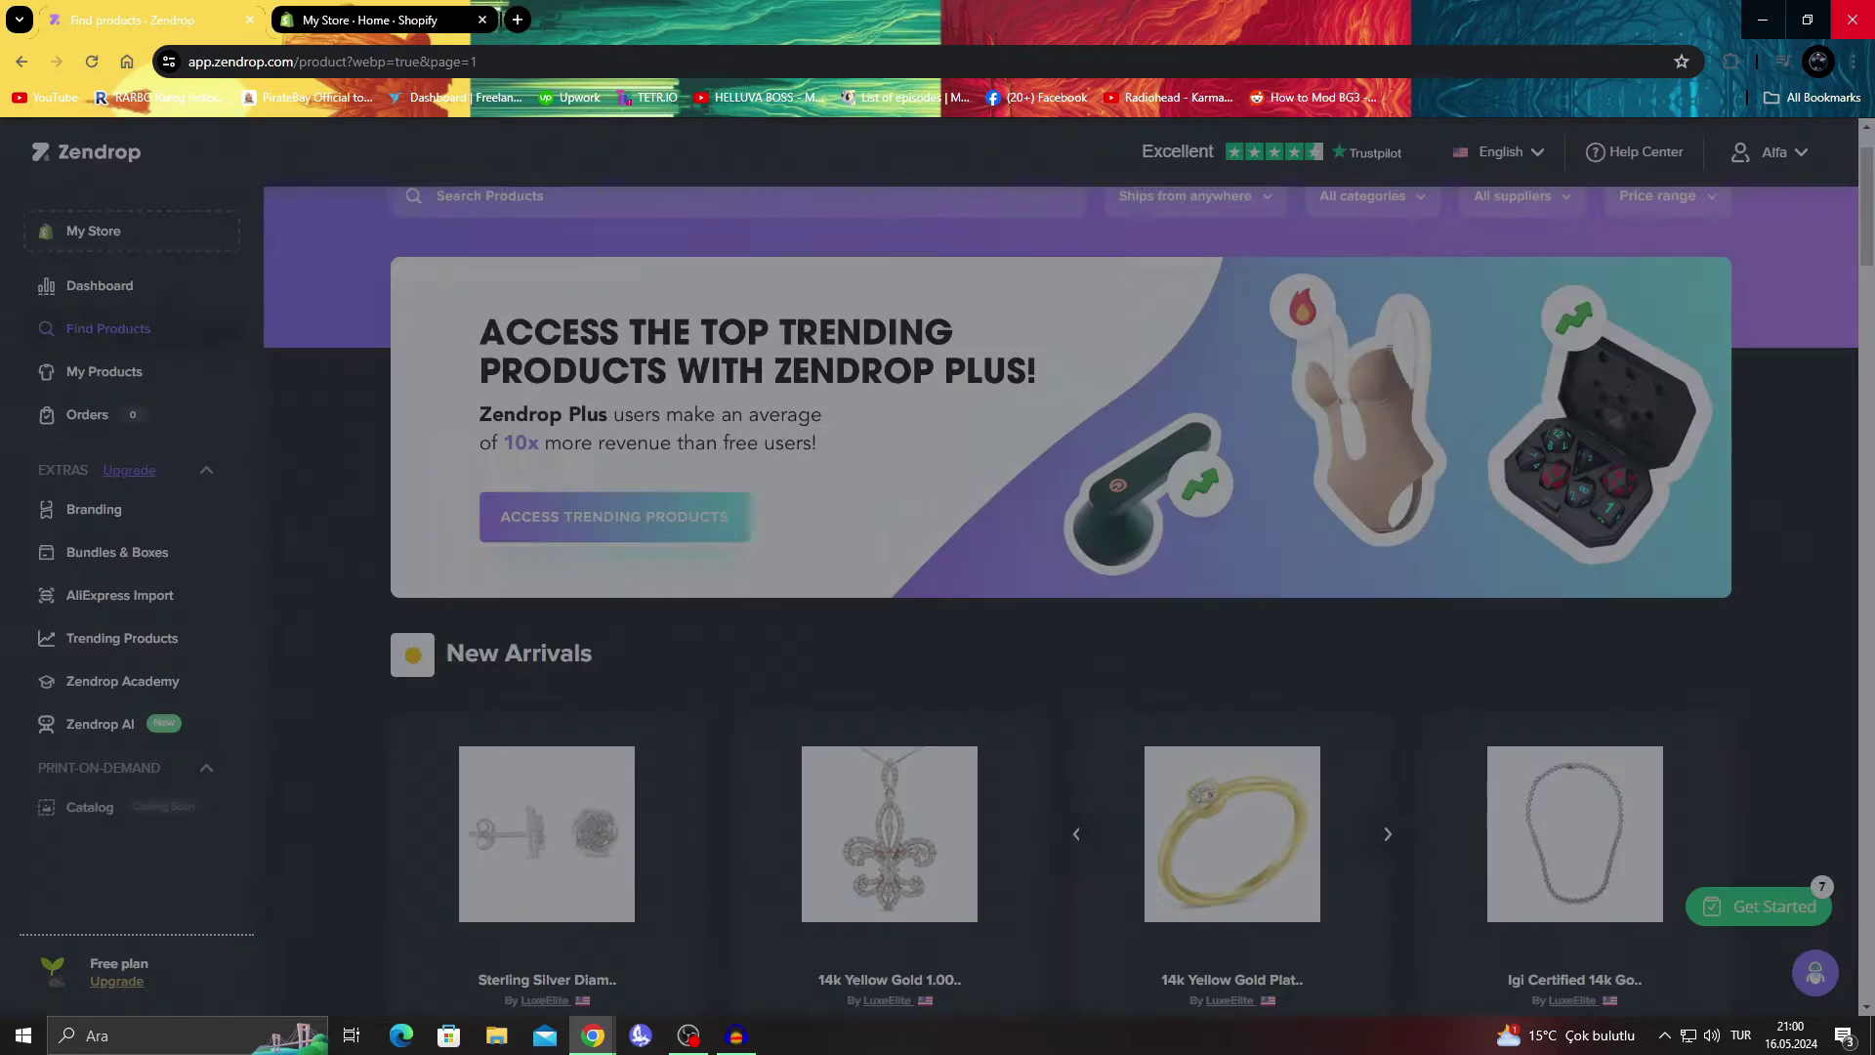
{"action": "scroll", "coordinate": [547, 342], "scroll_direction": "down", "scroll_amount": 10}
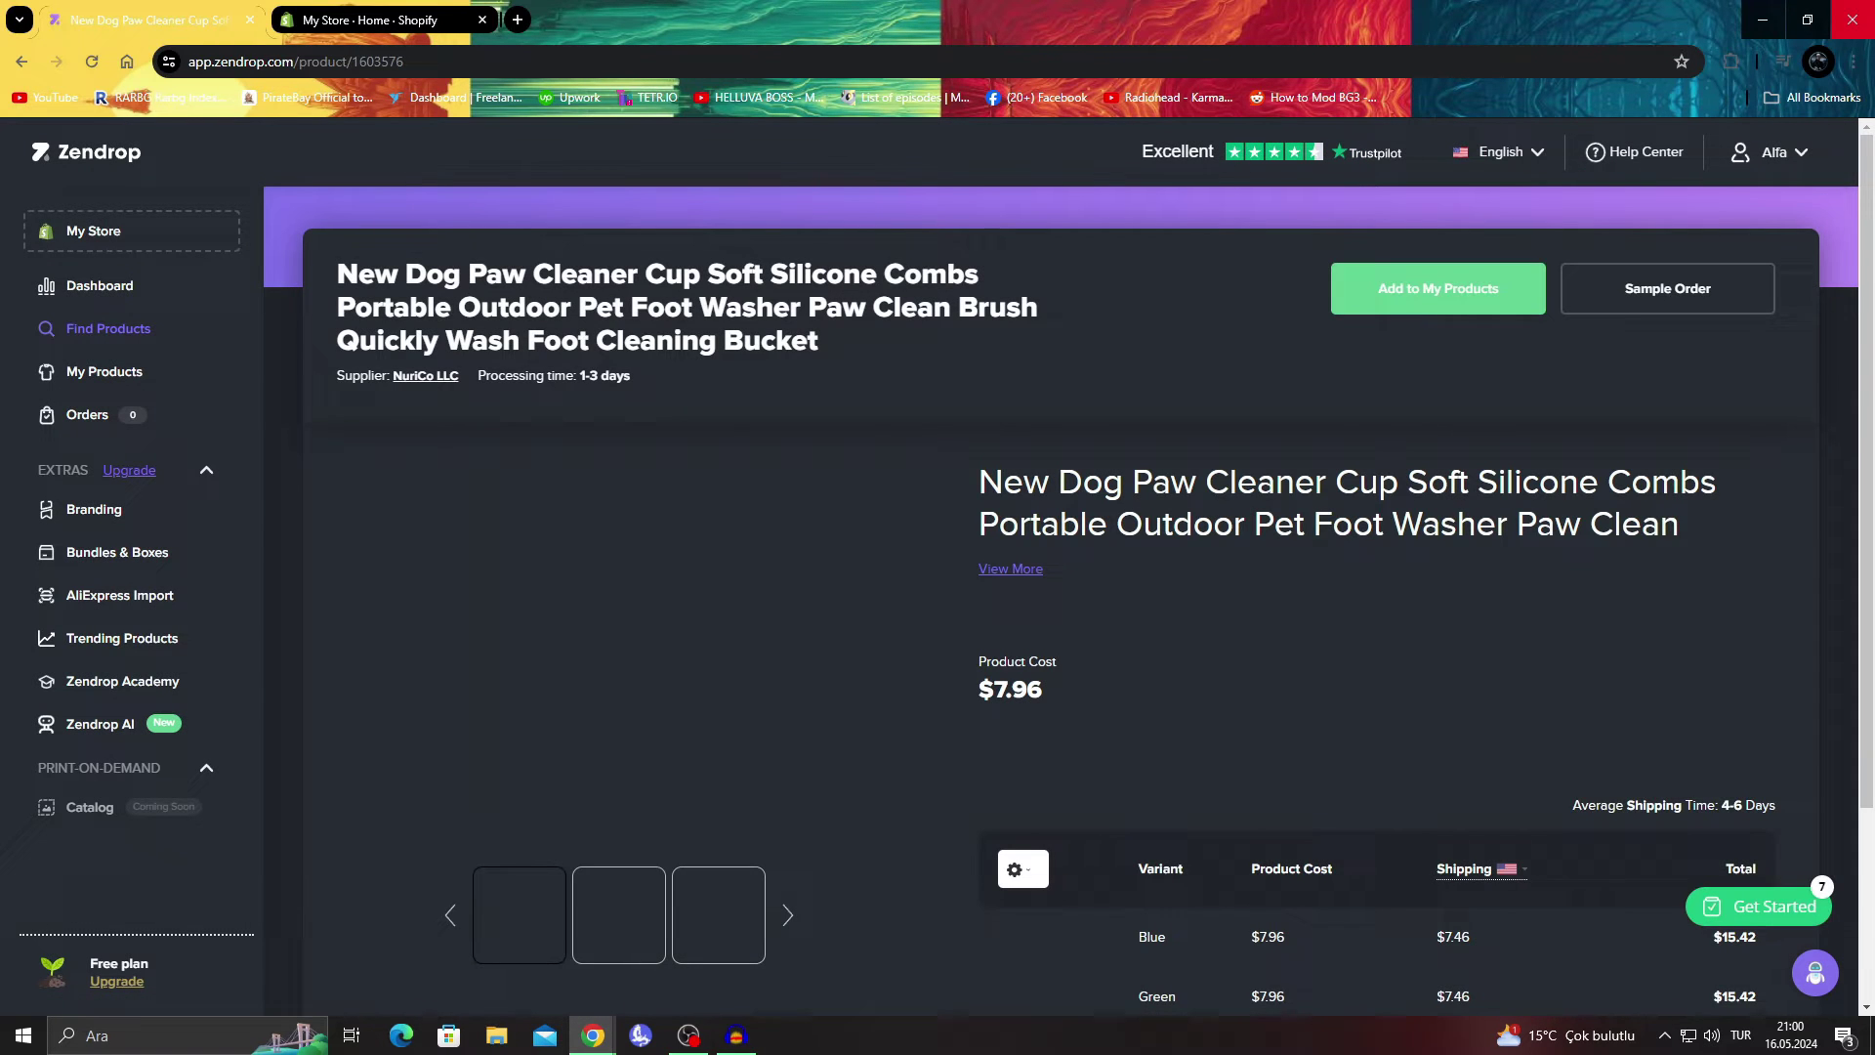
{"action": "left_click", "coordinate": [1437, 289]}
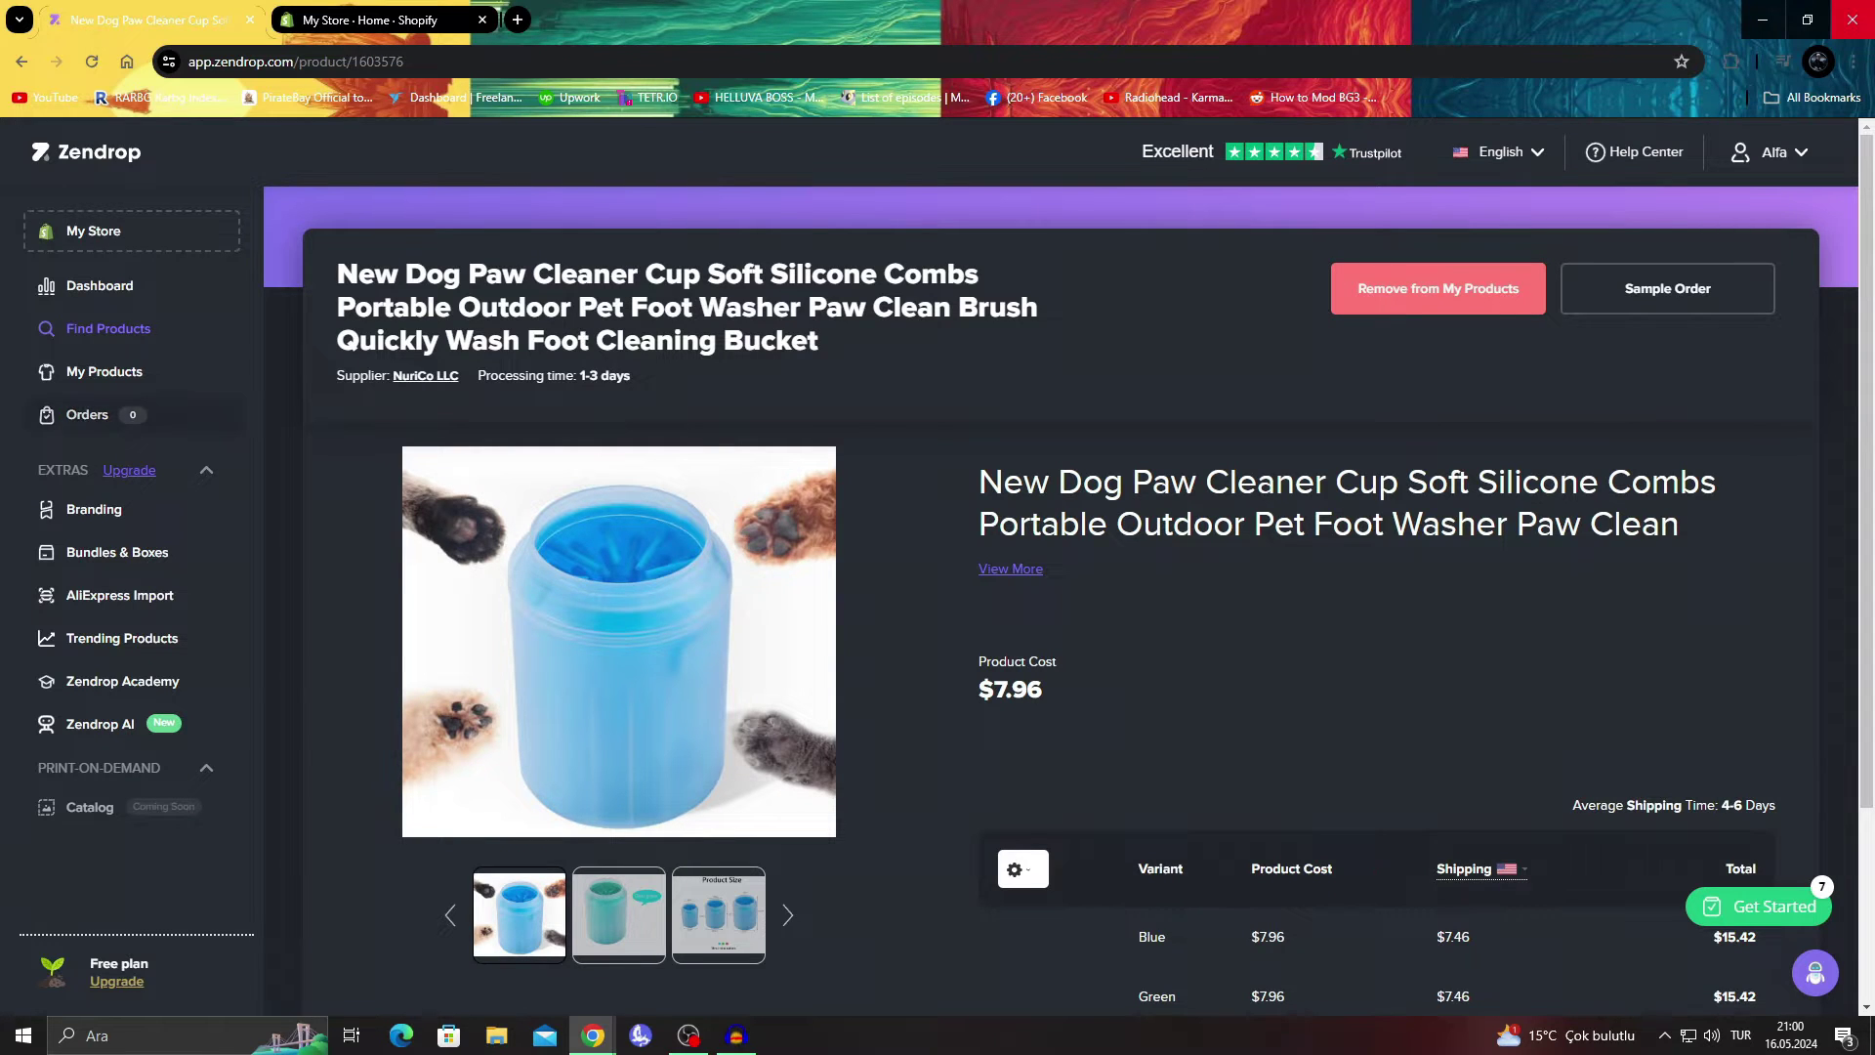
{"action": "left_click", "coordinate": [103, 371]}
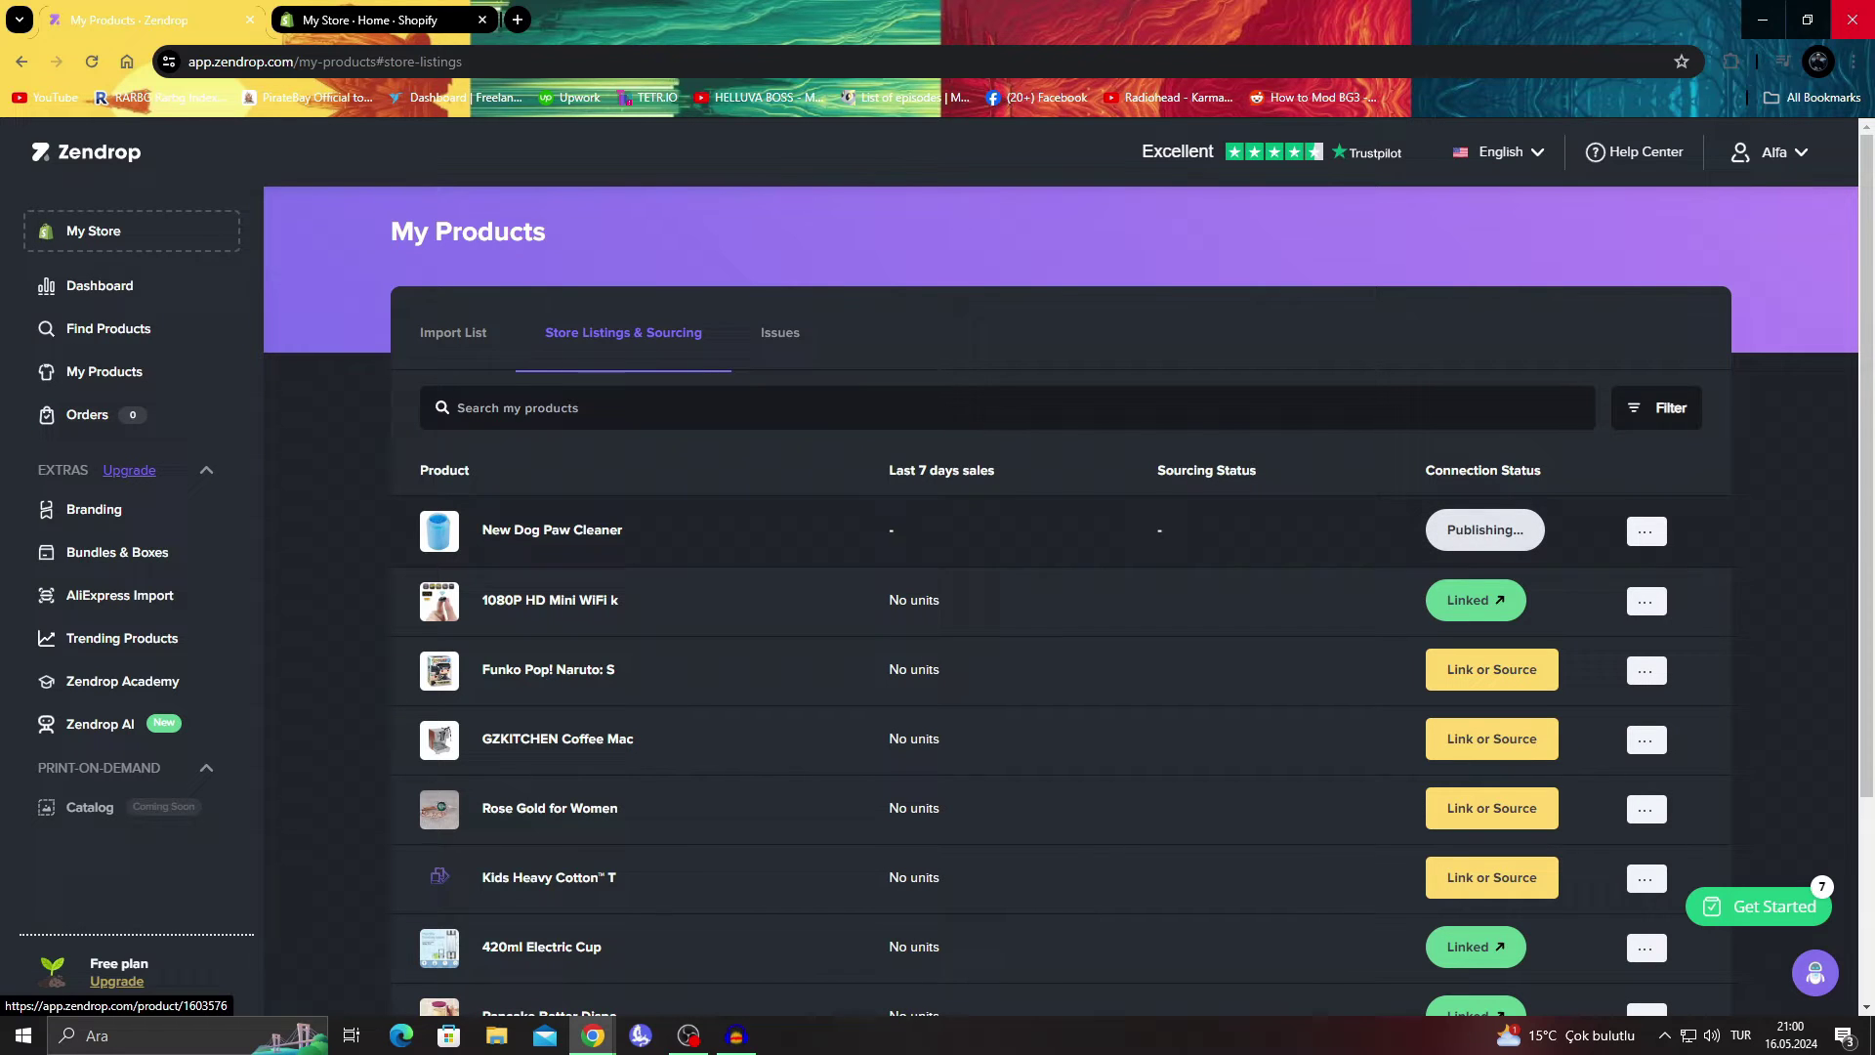
Open the New Dog Paw Cleaner Cup product page from Find Products and select its title.
{"action": "left_click", "coordinate": [107, 328]}
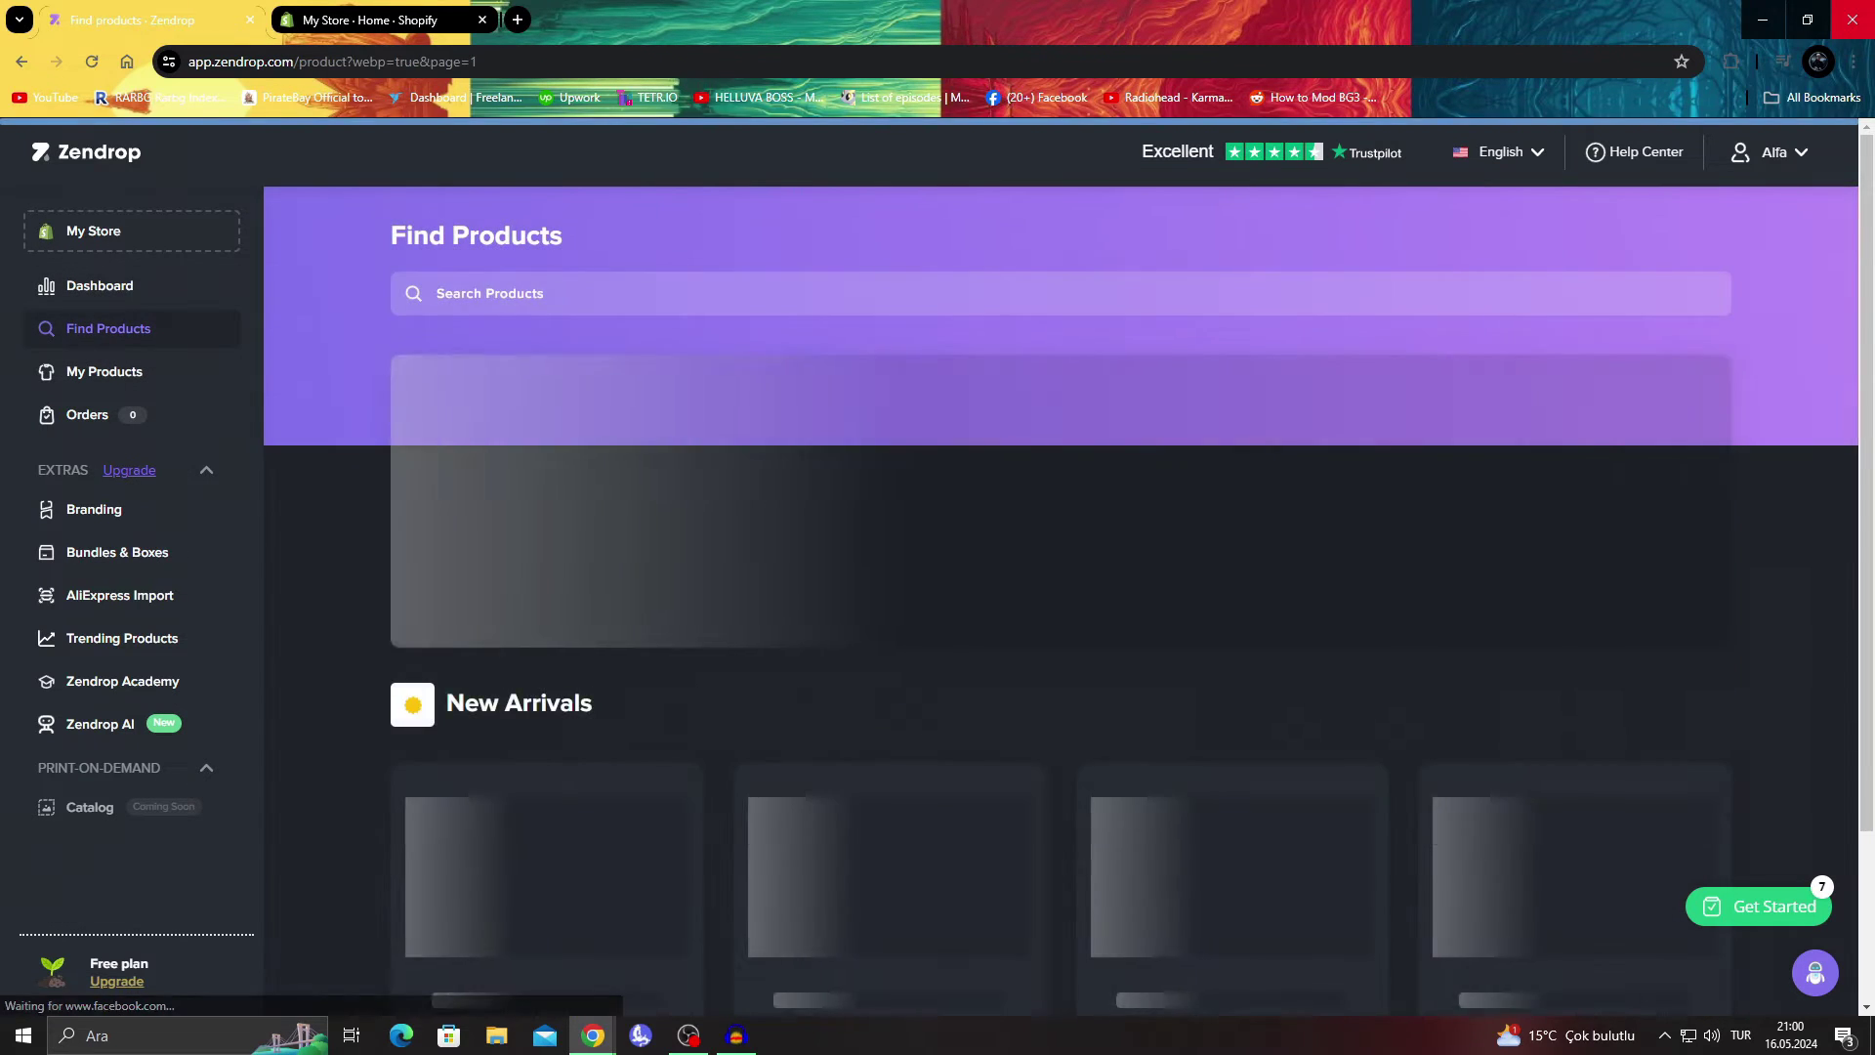
{"action": "scroll", "coordinate": [547, 488], "scroll_direction": "down", "scroll_amount": 6}
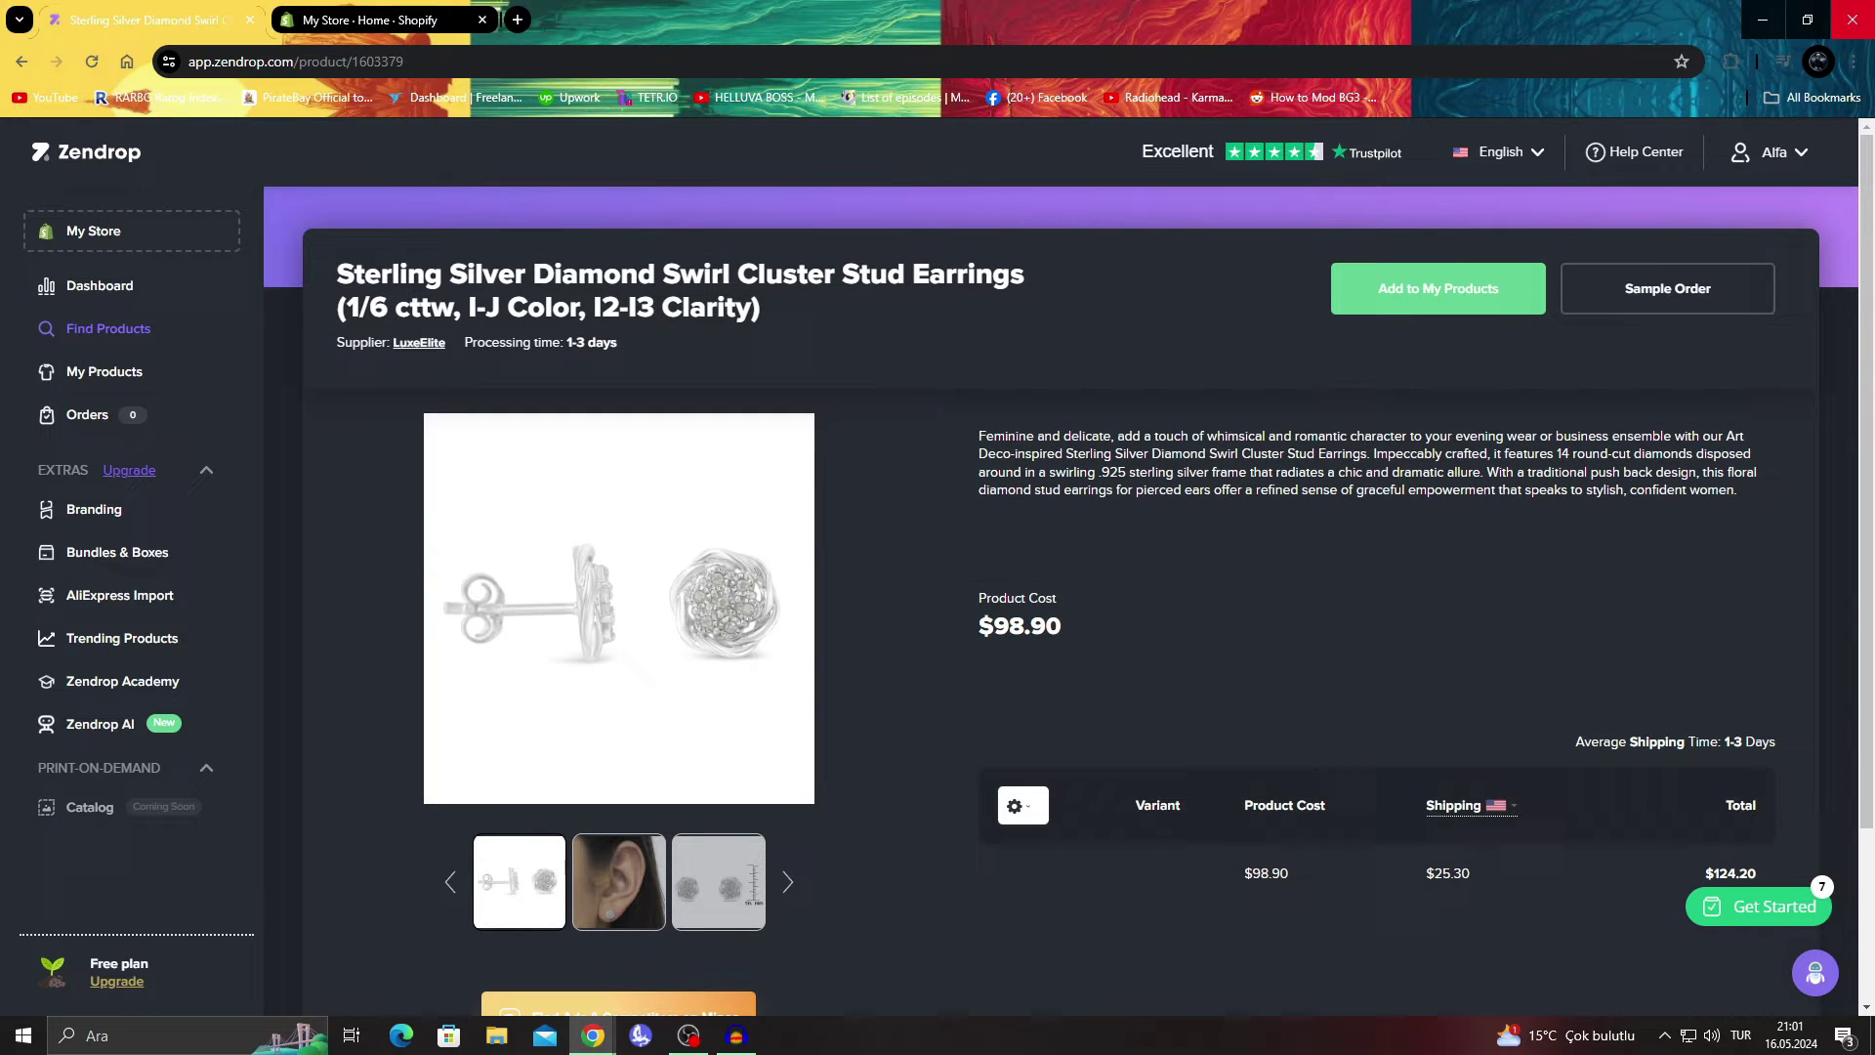
{"action": "left_click", "coordinate": [22, 61]}
{"action": "scroll", "coordinate": [547, 439], "scroll_direction": "down", "scroll_amount": 9}
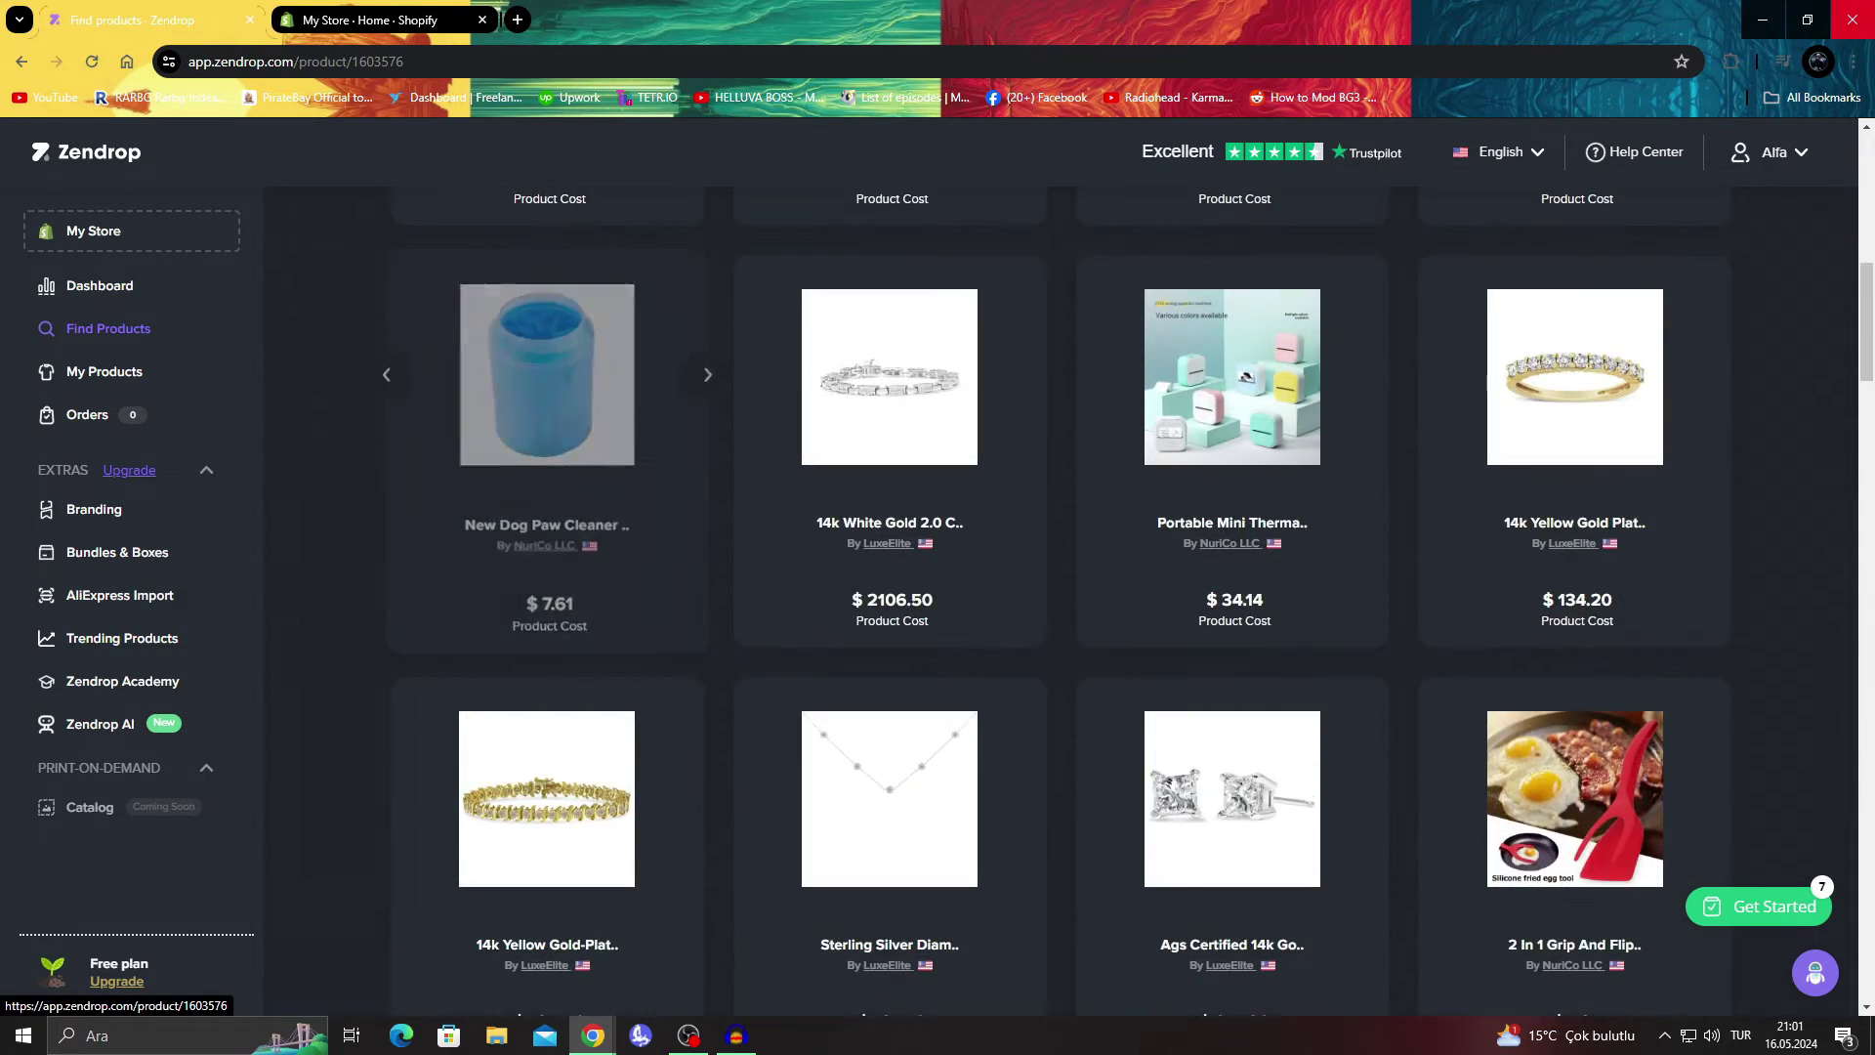
{"action": "left_click", "coordinate": [547, 371]}
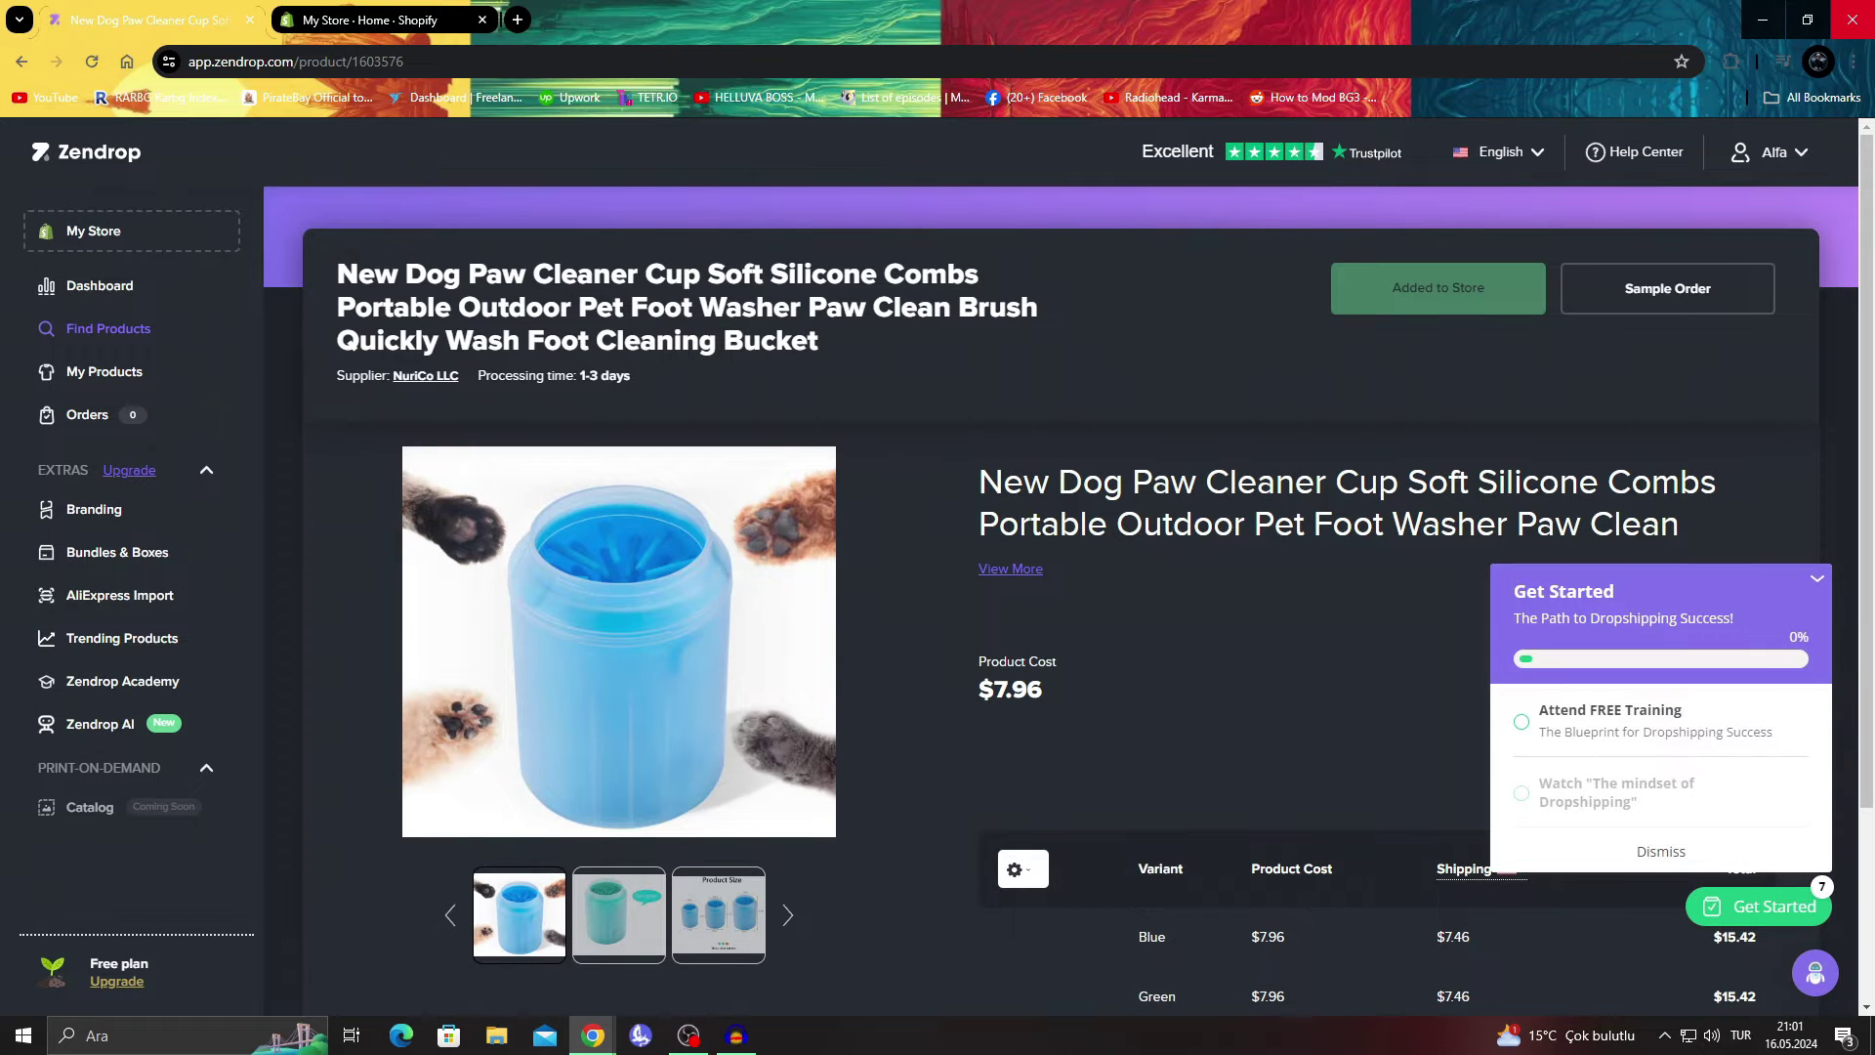
{"action": "triple_click", "coordinate": [352, 343]}
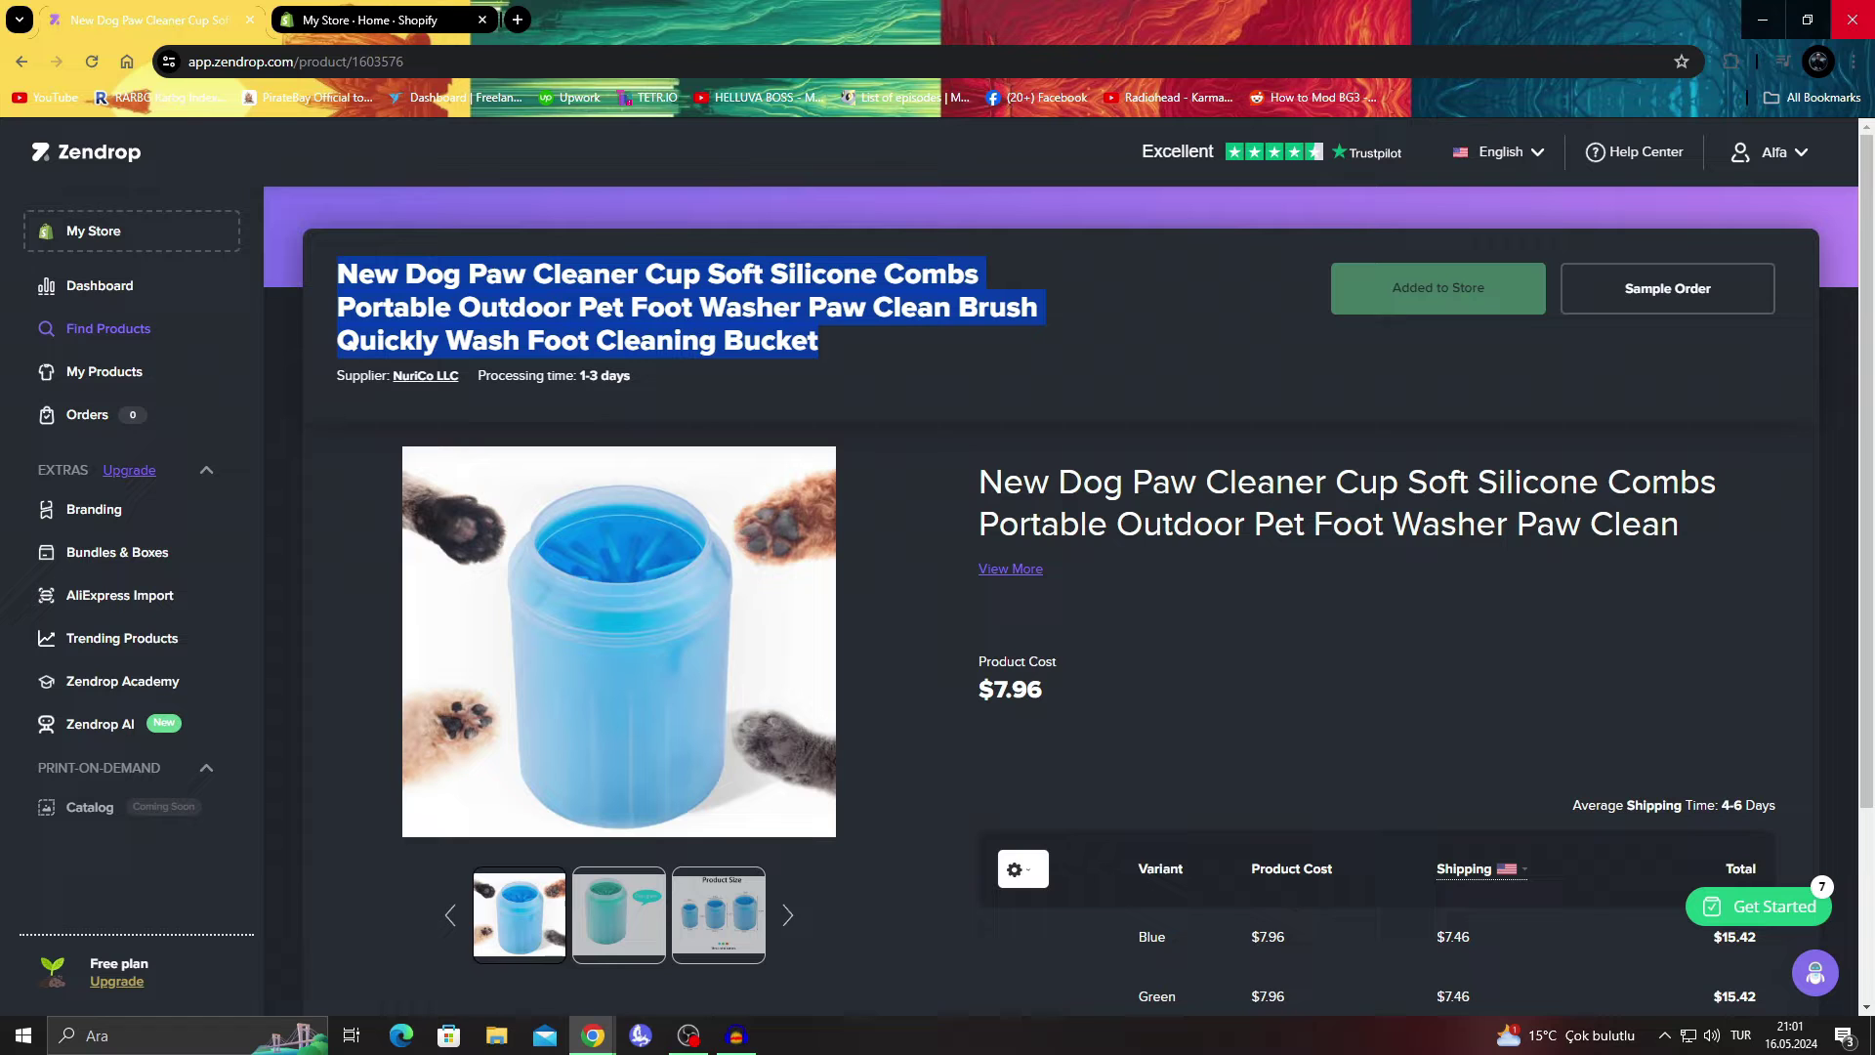
Open best.aliexpress.com in a new browser tab.
{"action": "key", "text": "ctrl+t"}
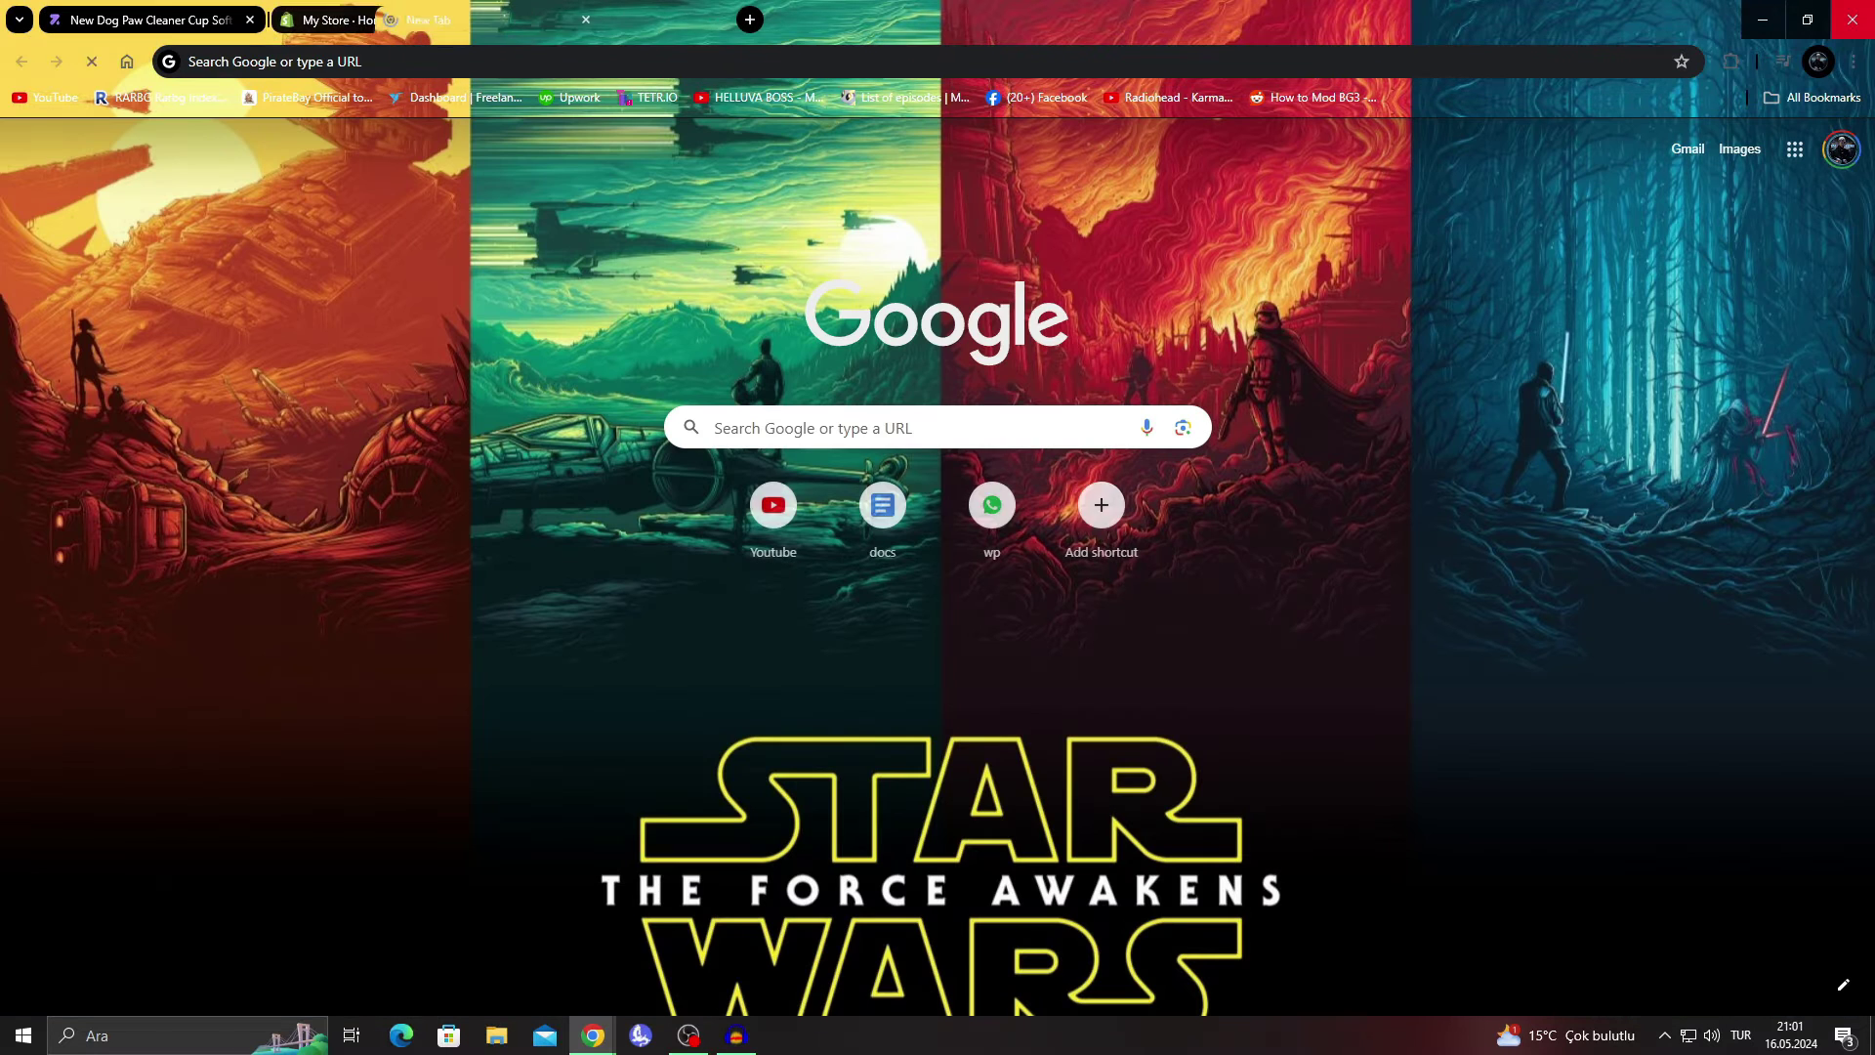
{"action": "type", "text": "aliexpress"}
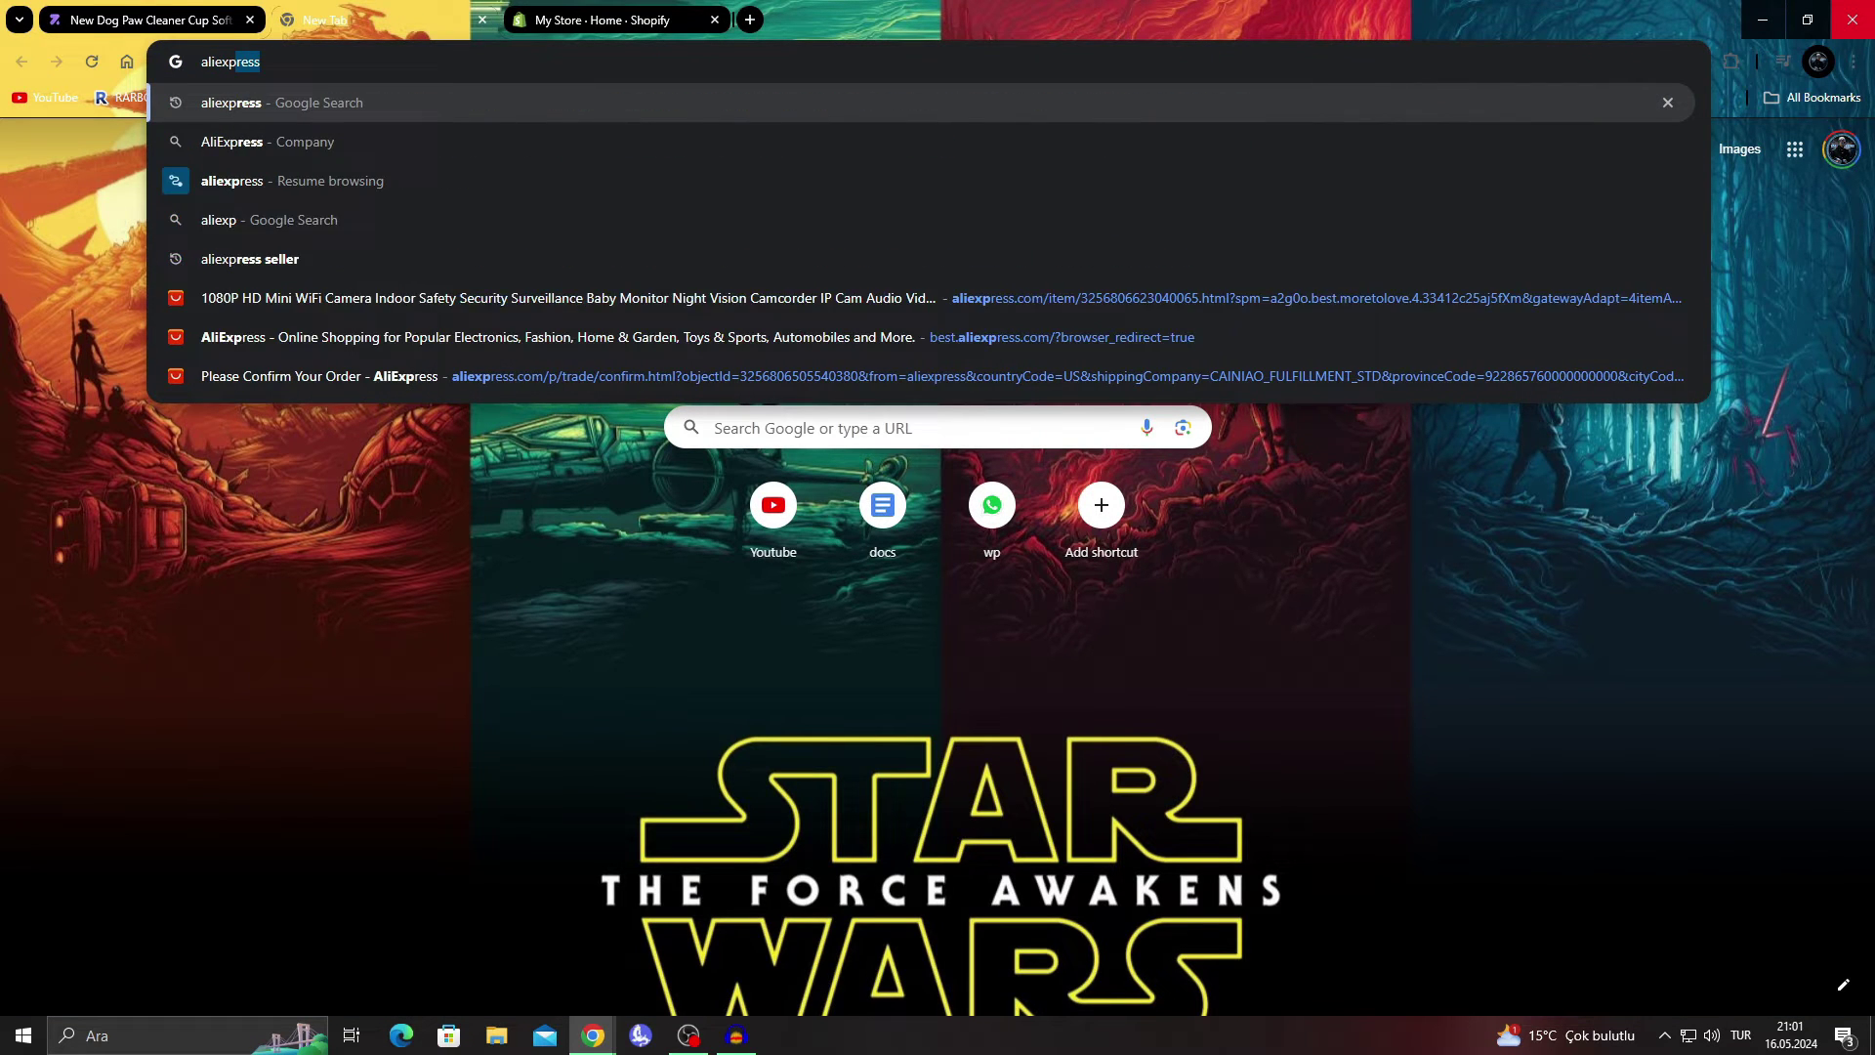
{"action": "key", "text": "Down"}
{"action": "key", "text": "Down"}
{"action": "key", "text": "Down"}
{"action": "key", "text": "Down"}
{"action": "key", "text": "Down"}
{"action": "key", "text": "Down"}
{"action": "key", "text": "Return"}
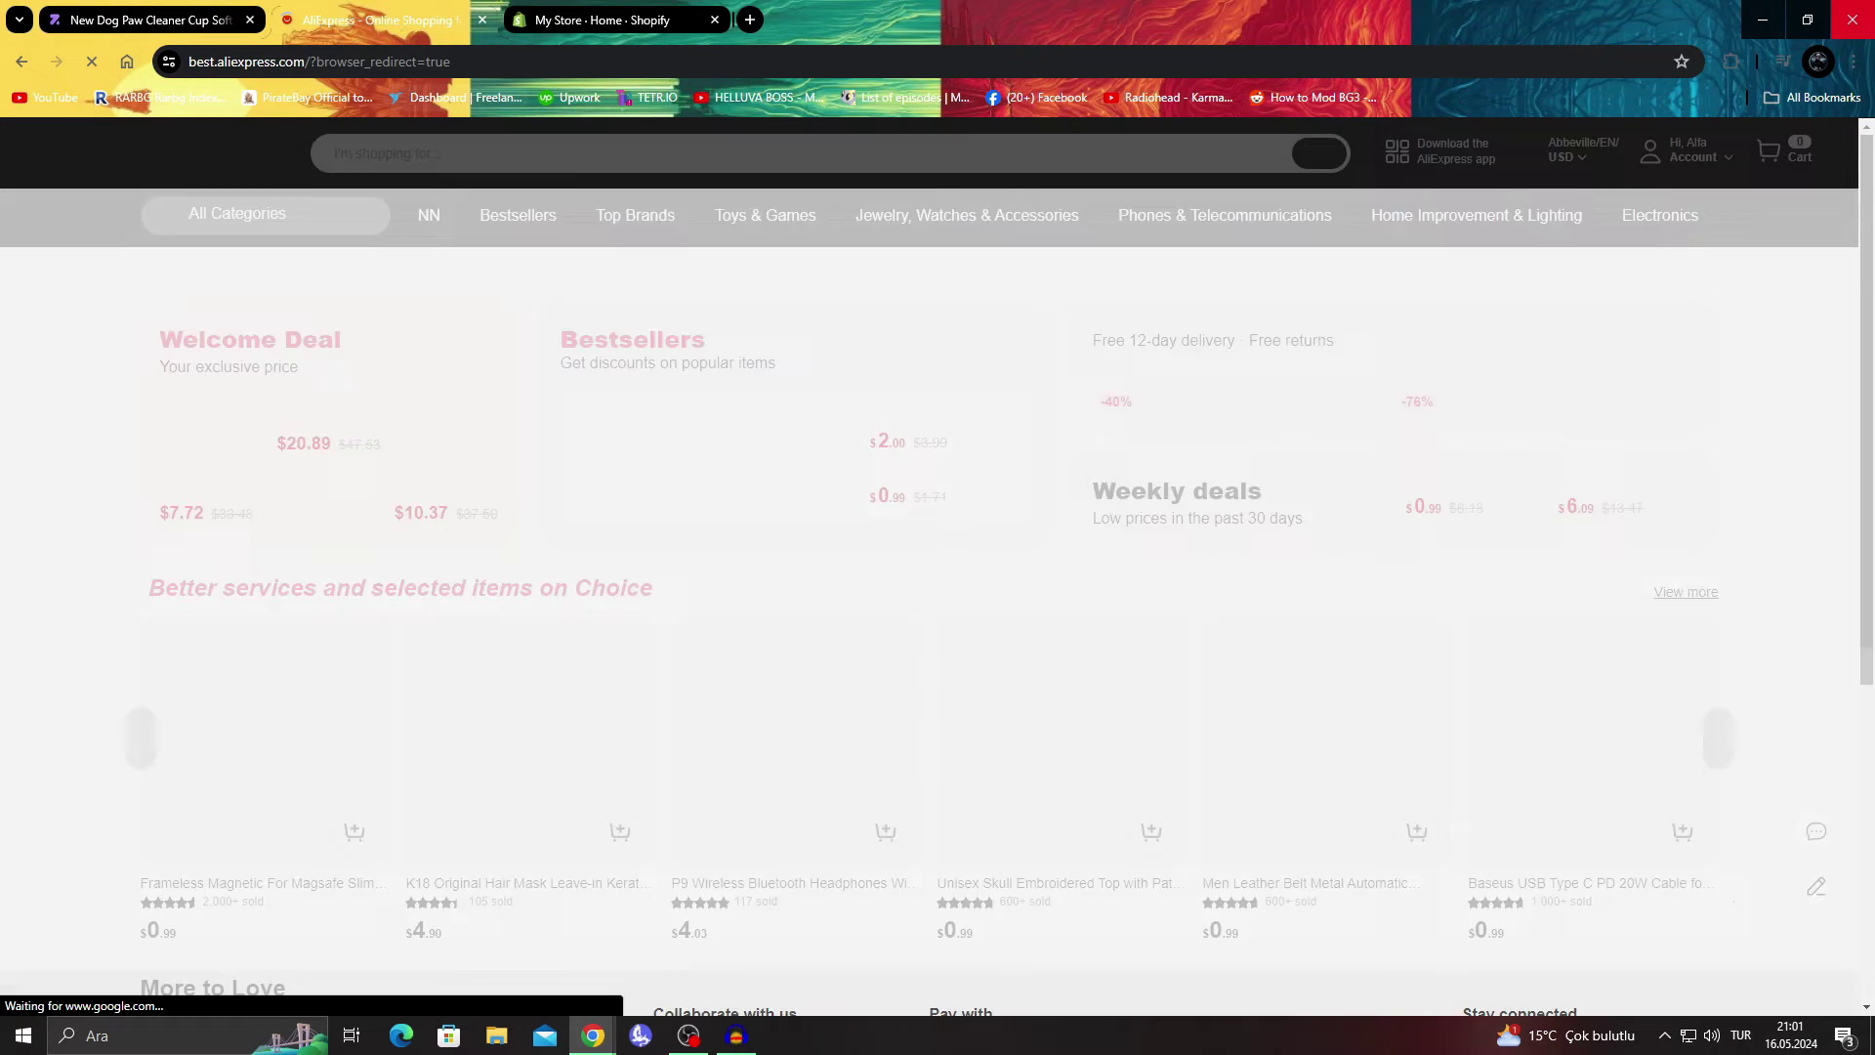
Search AliExpress for the copied Dog Paw Cleaner Cup title and open a Pet Foot Wash result.
{"action": "type", "text": "New Dog Paw Cleaner Cup Soft Silicone Combs Portab"}
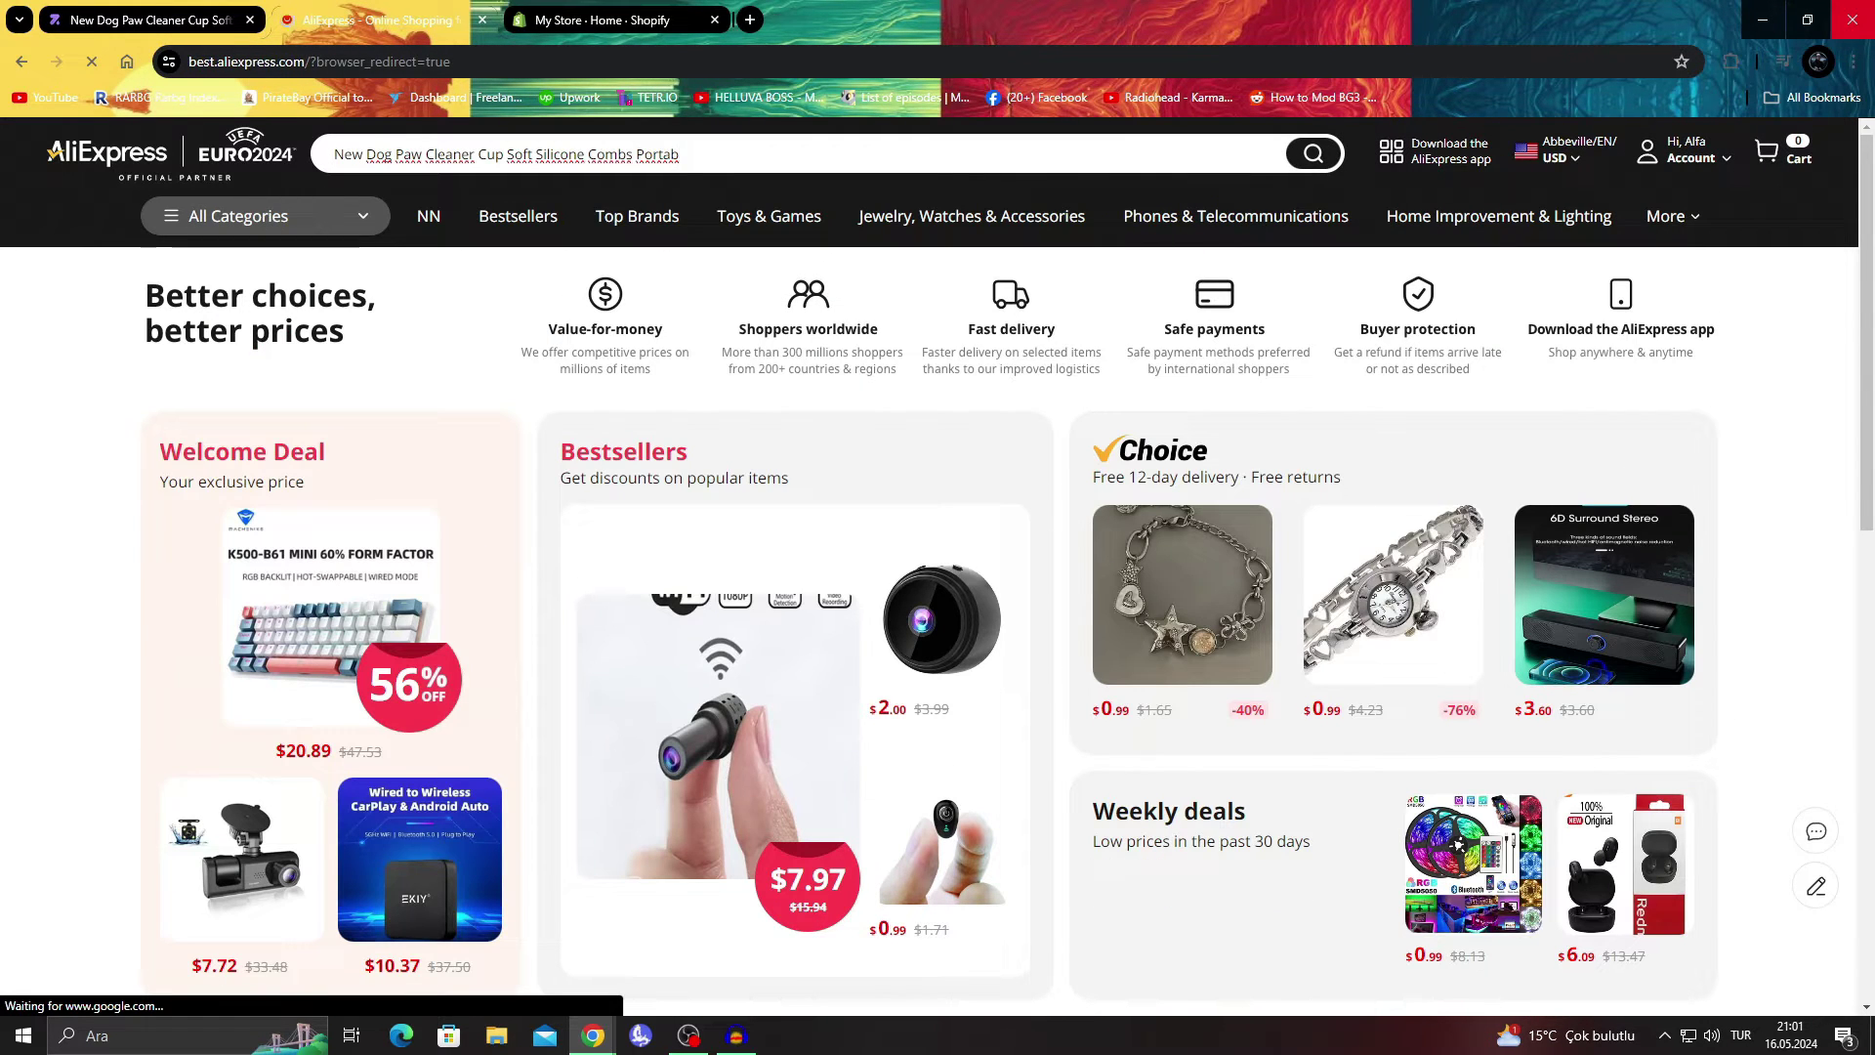
{"action": "key", "text": "Return"}
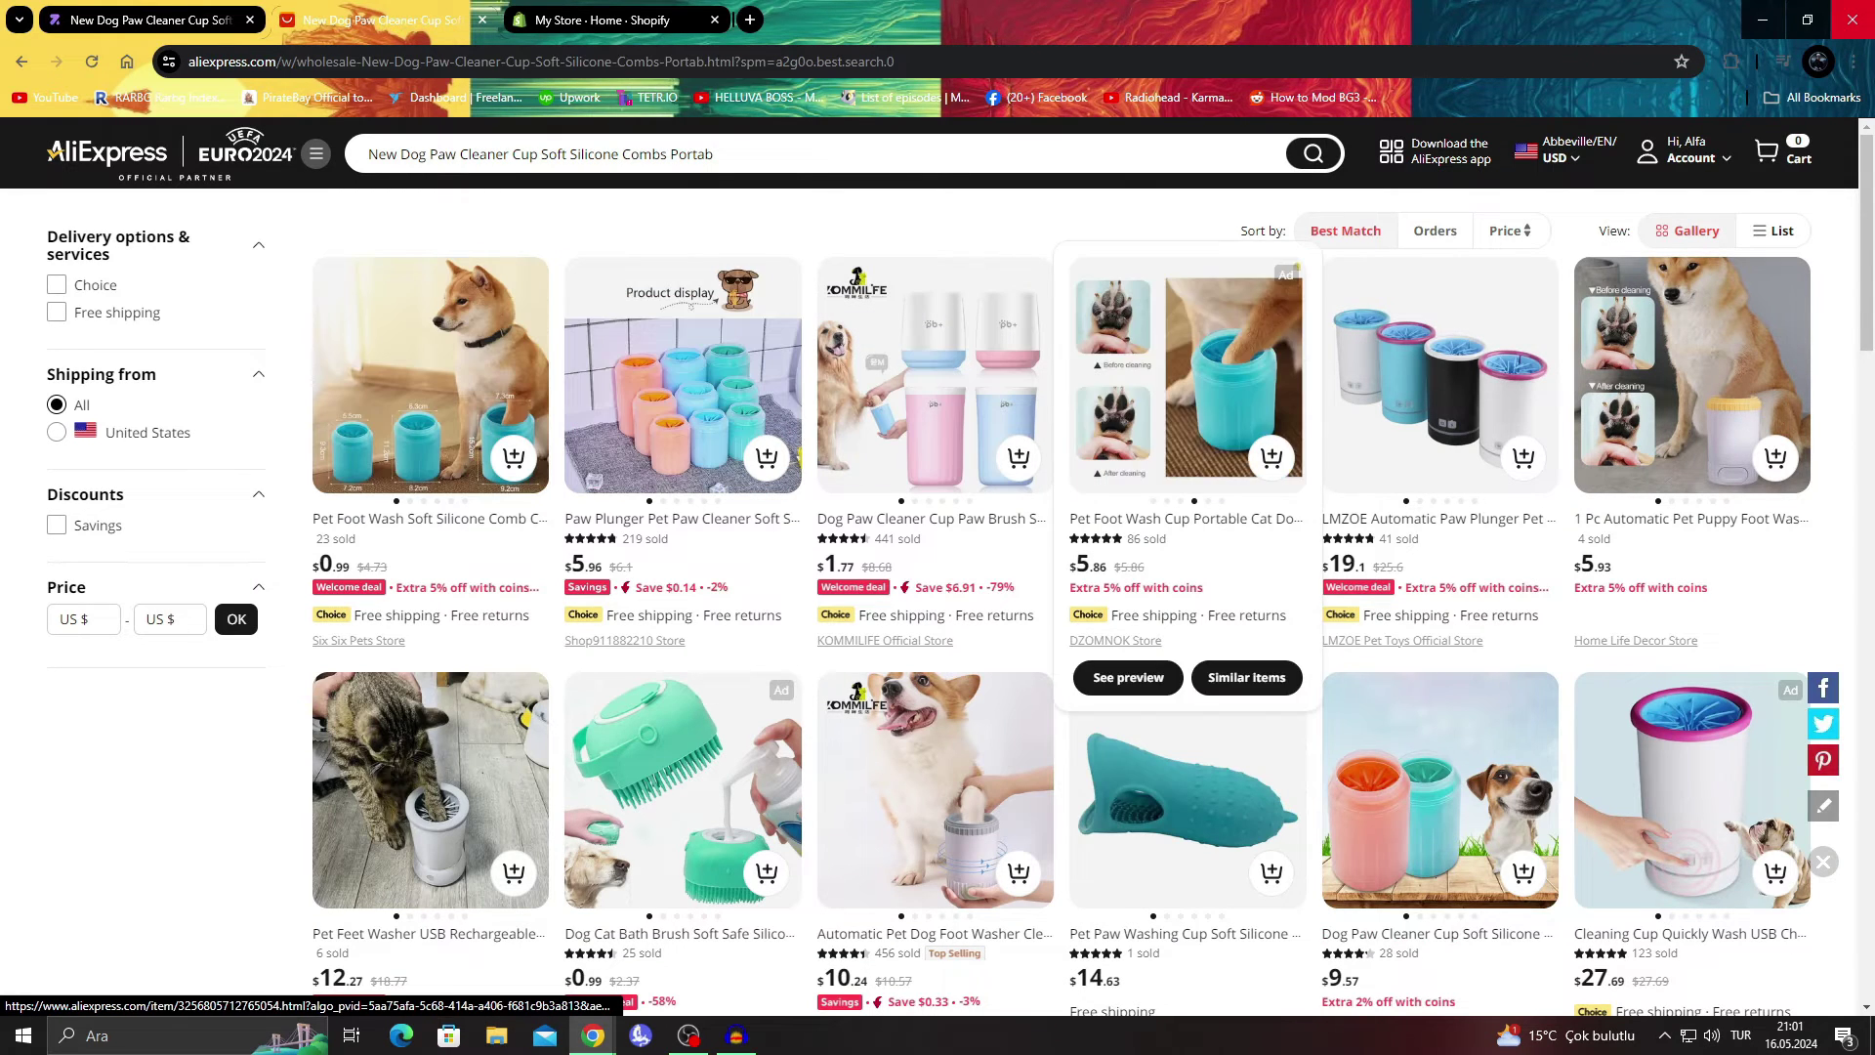
{"action": "mouse_move", "coordinate": [430, 391]}
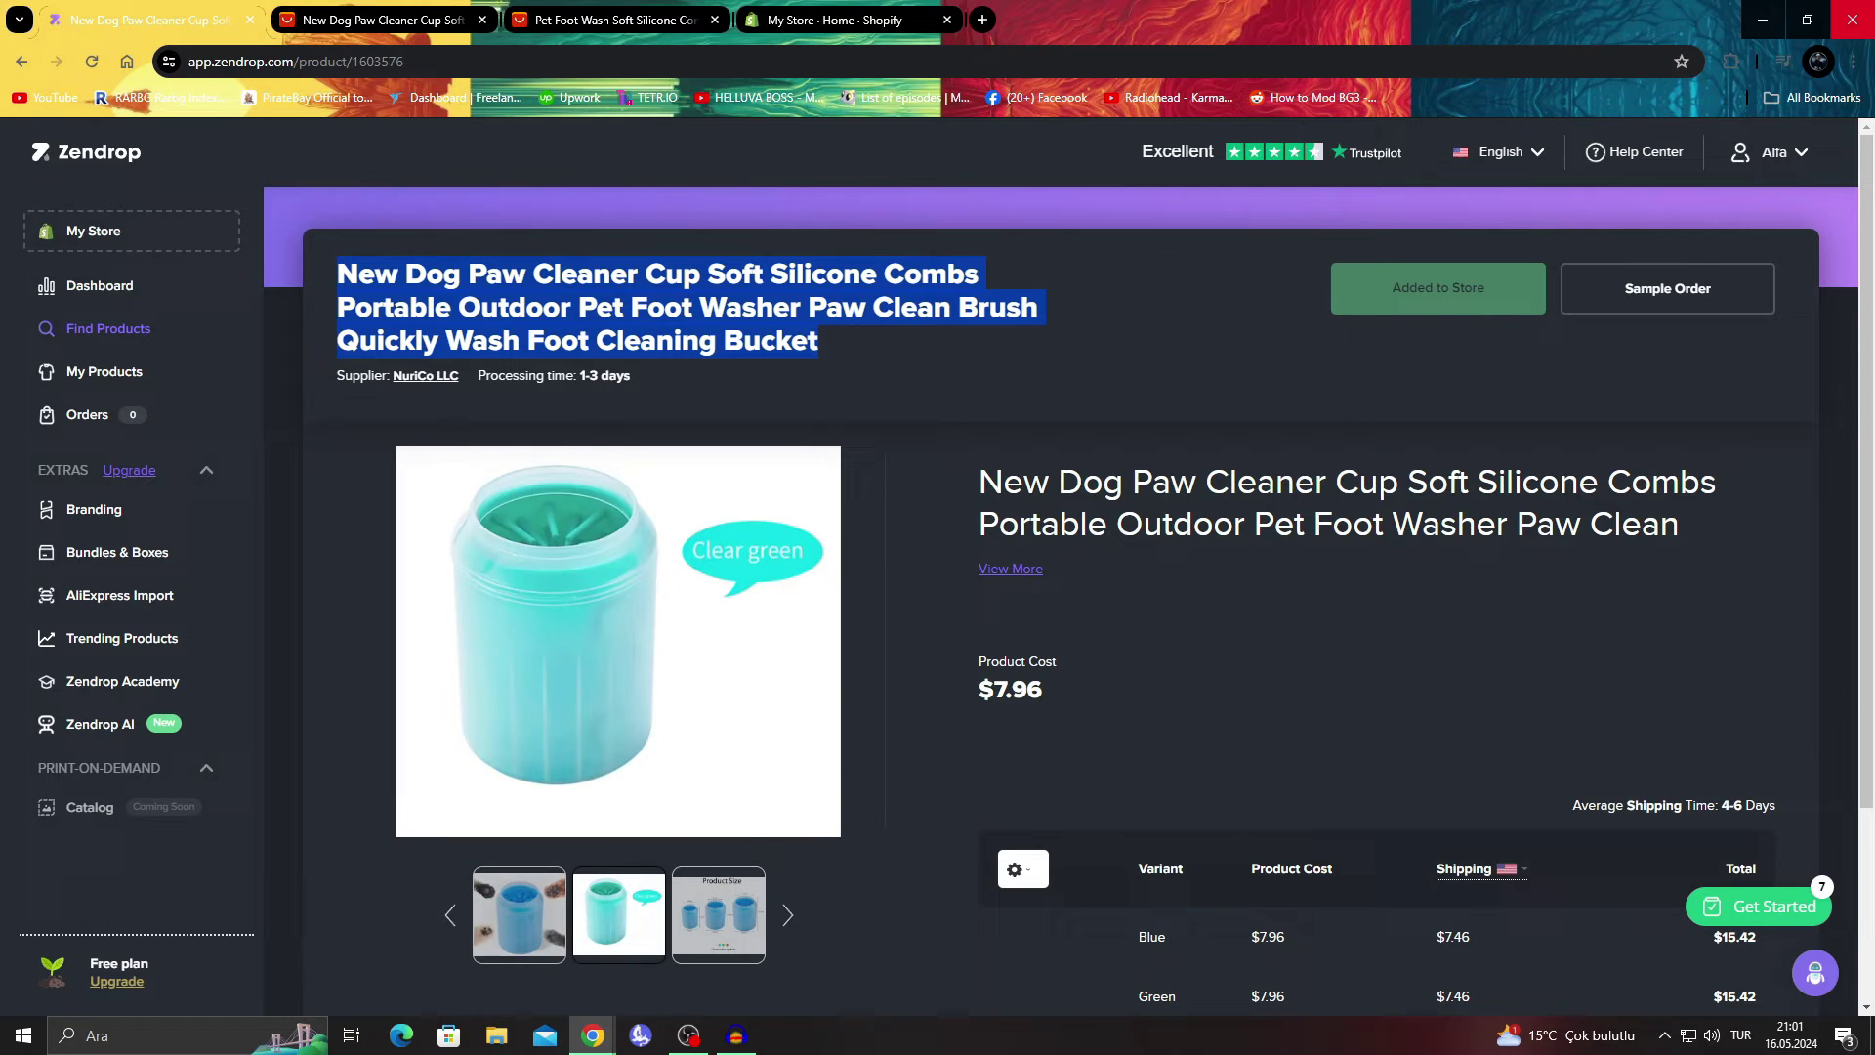
Review the Pet Foot Wash Soft Silicone Comb listing: $0.99, three colours, three sizes.
{"action": "key", "text": "ctrl+2"}
{"action": "key", "text": "ctrl+3"}
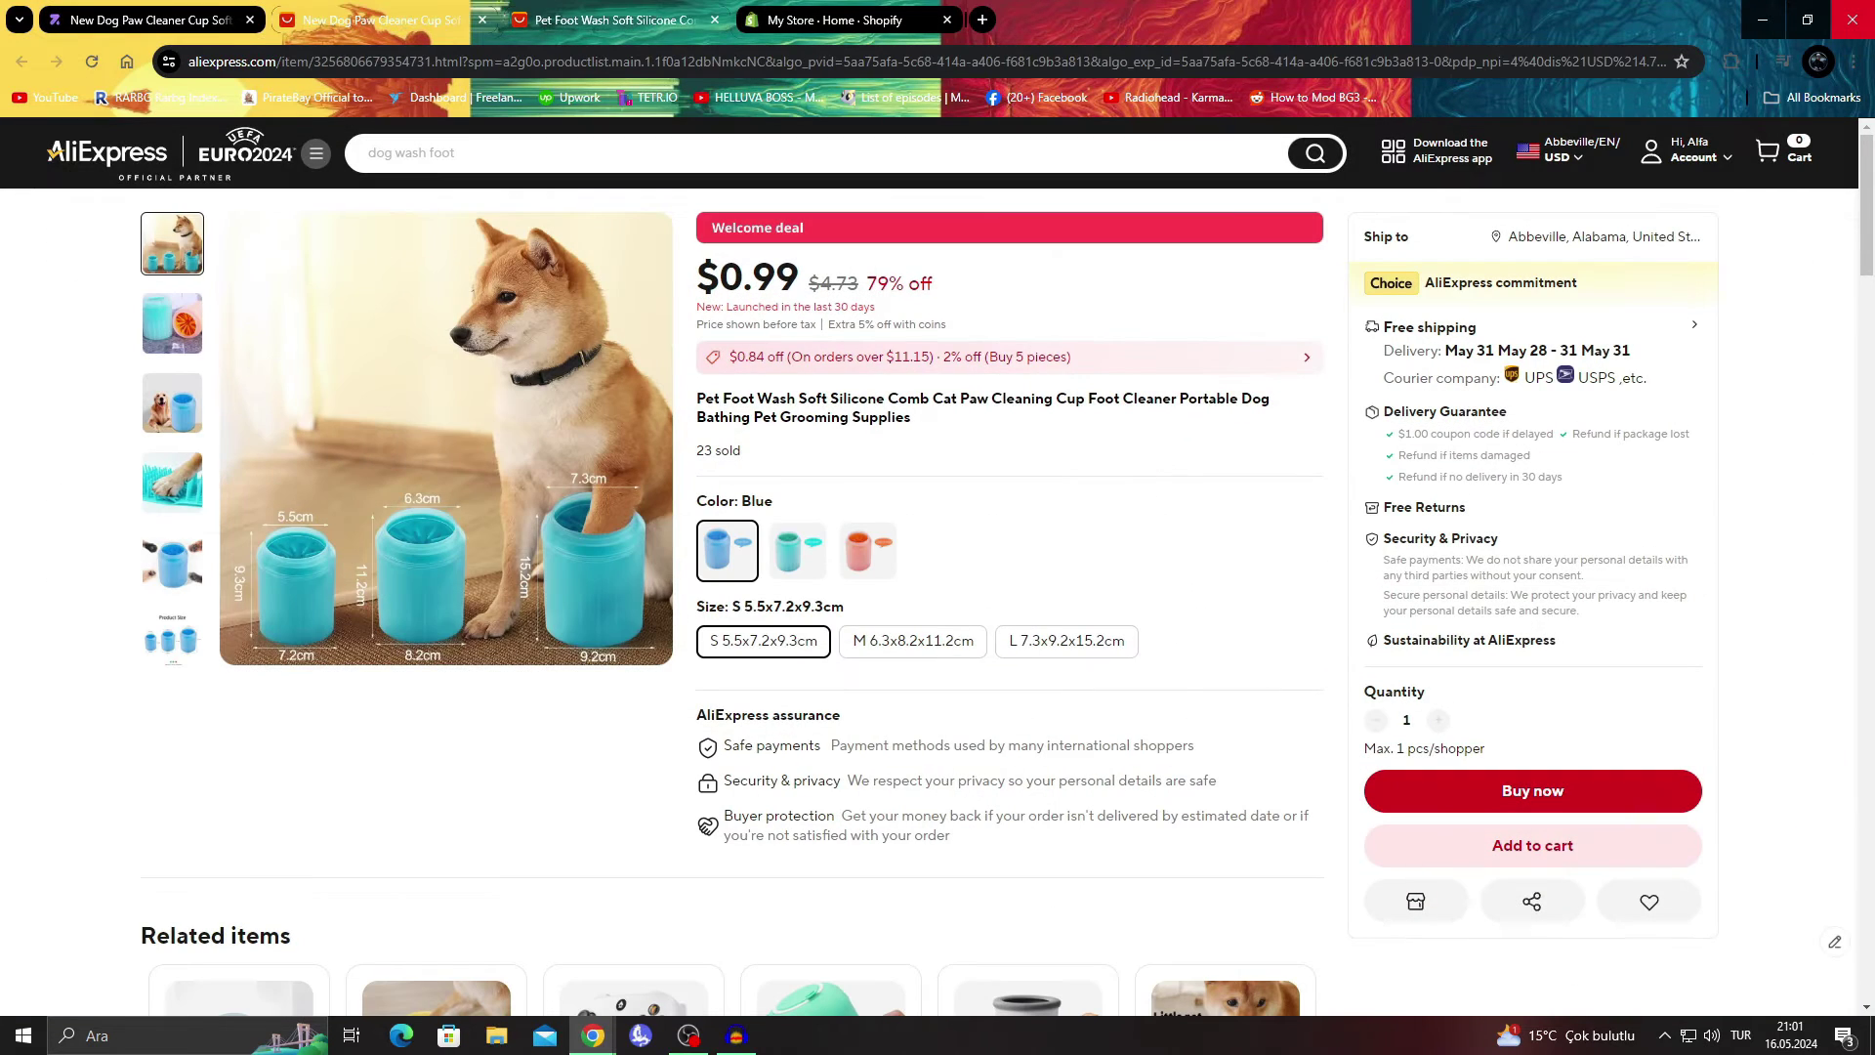
{"action": "scroll", "coordinate": [733, 586], "scroll_direction": "down", "scroll_amount": 15}
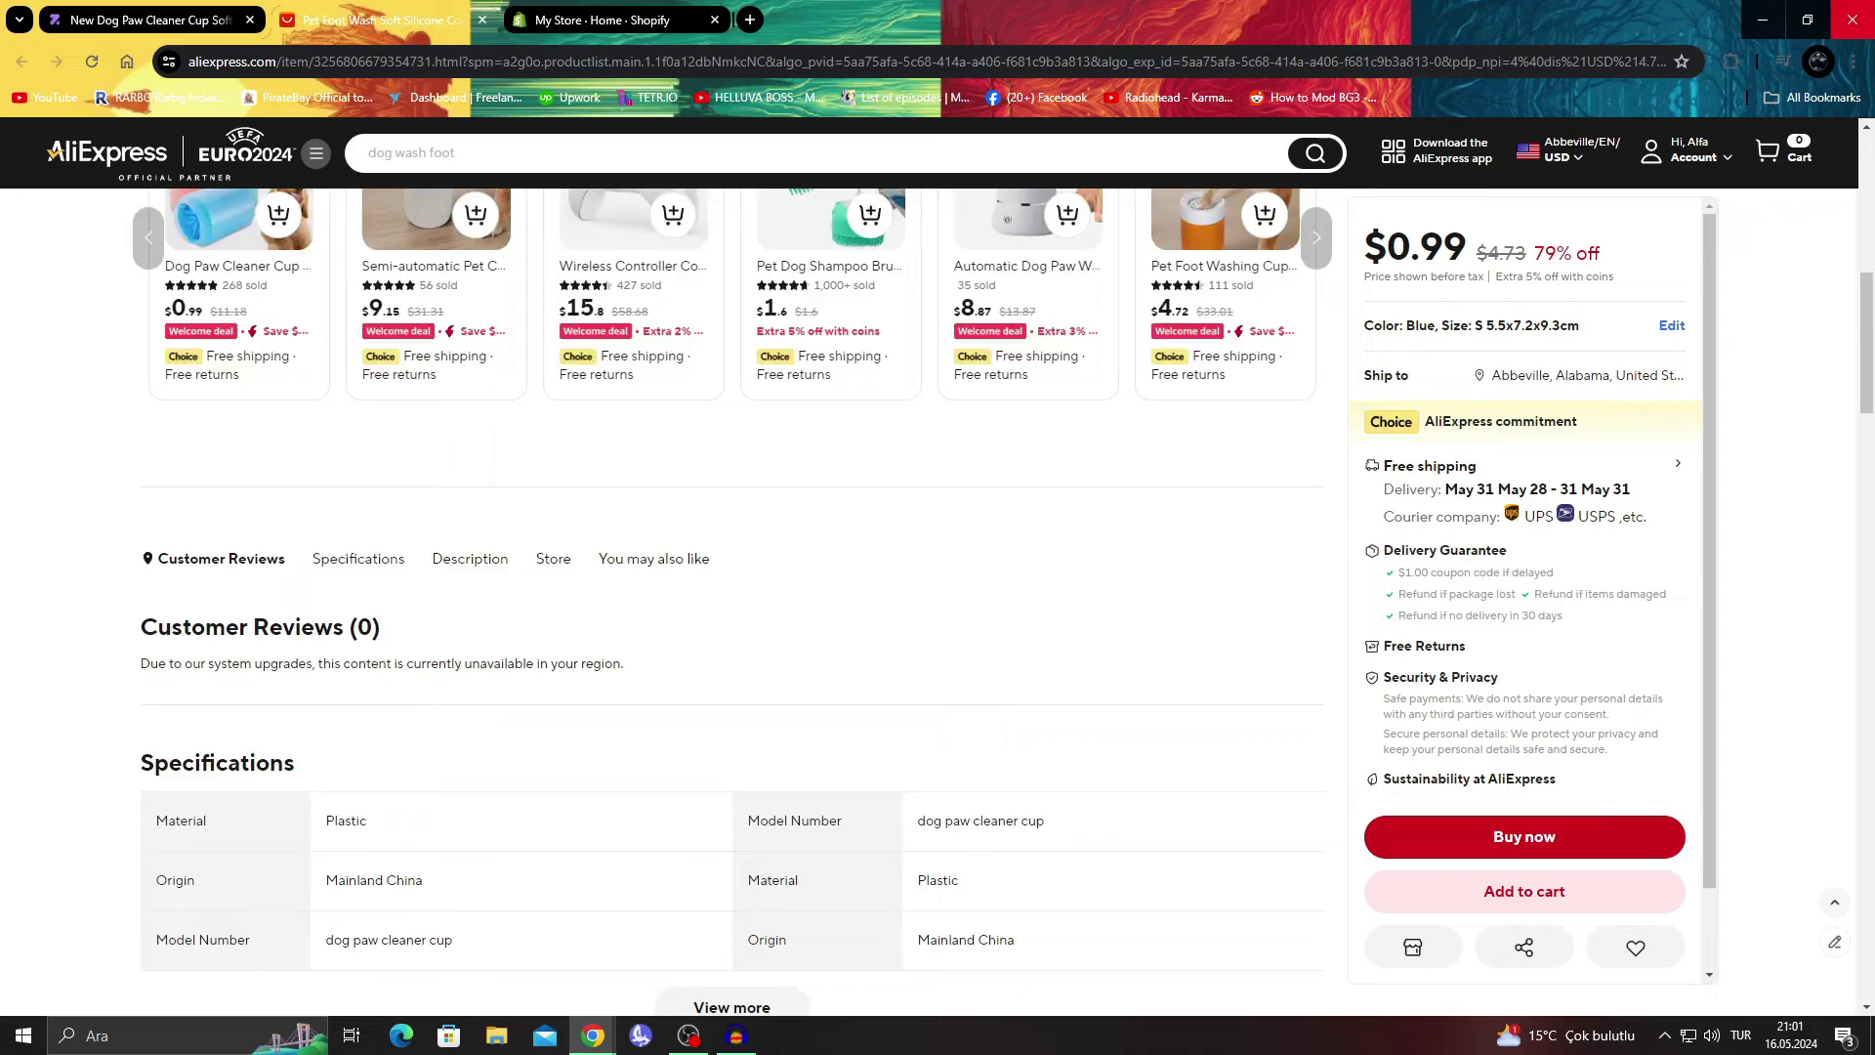
{"action": "scroll", "coordinate": [928, 586], "scroll_direction": "down", "scroll_amount": 15}
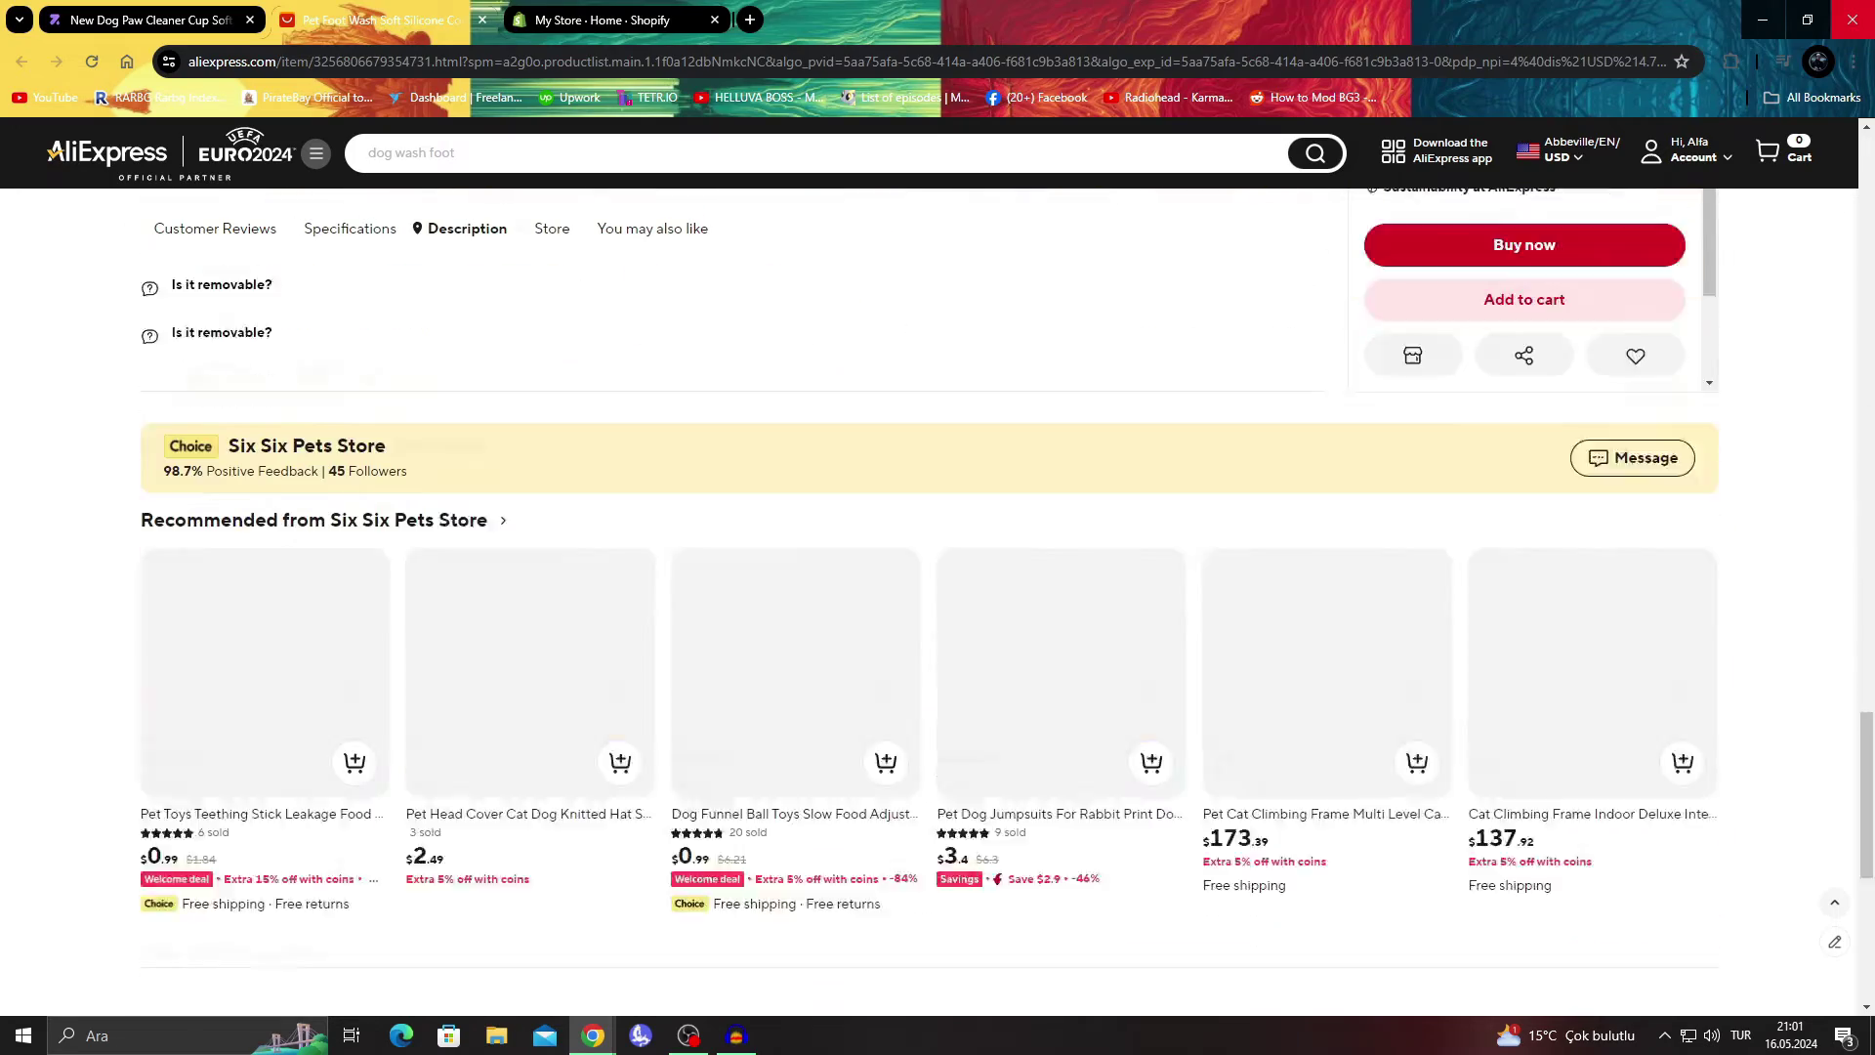
{"action": "scroll", "coordinate": [928, 586], "scroll_direction": "down", "scroll_amount": 5}
{"action": "scroll", "coordinate": [928, 586], "scroll_direction": "up", "scroll_amount": 15}
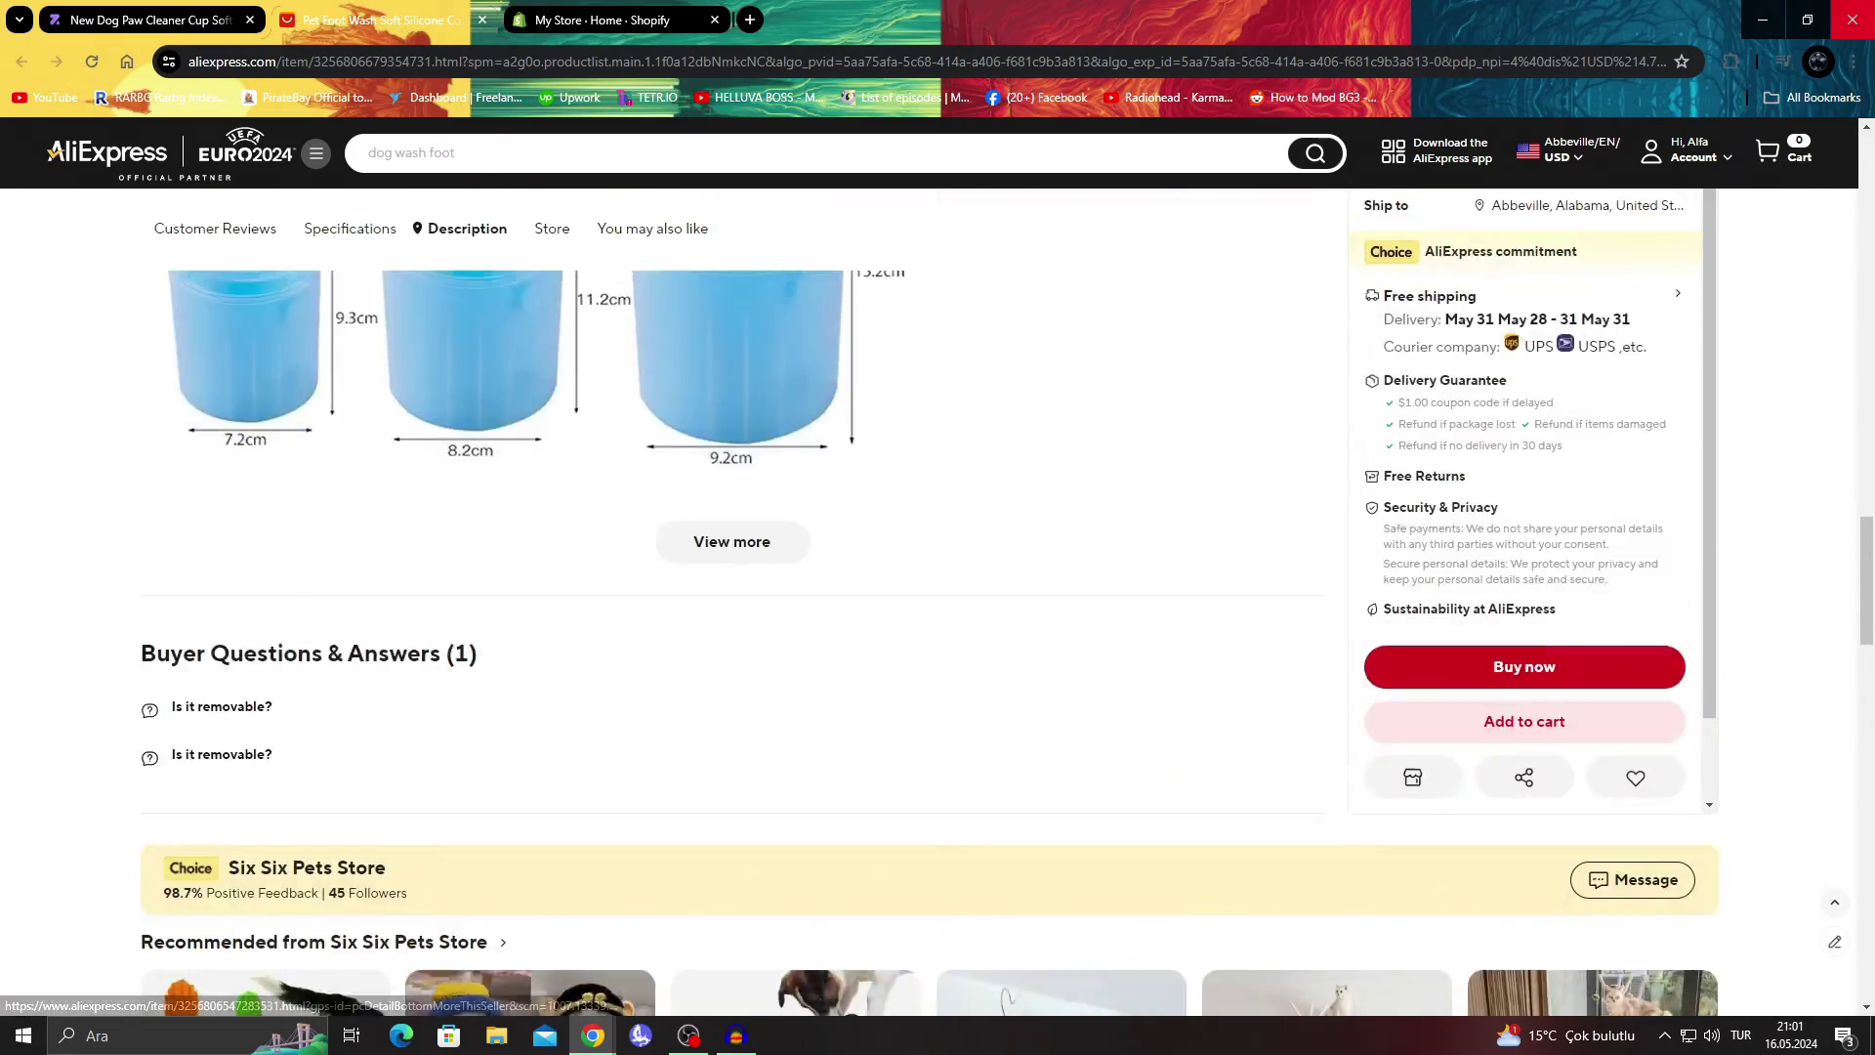
{"action": "scroll", "coordinate": [732, 586], "scroll_direction": "up", "scroll_amount": 15}
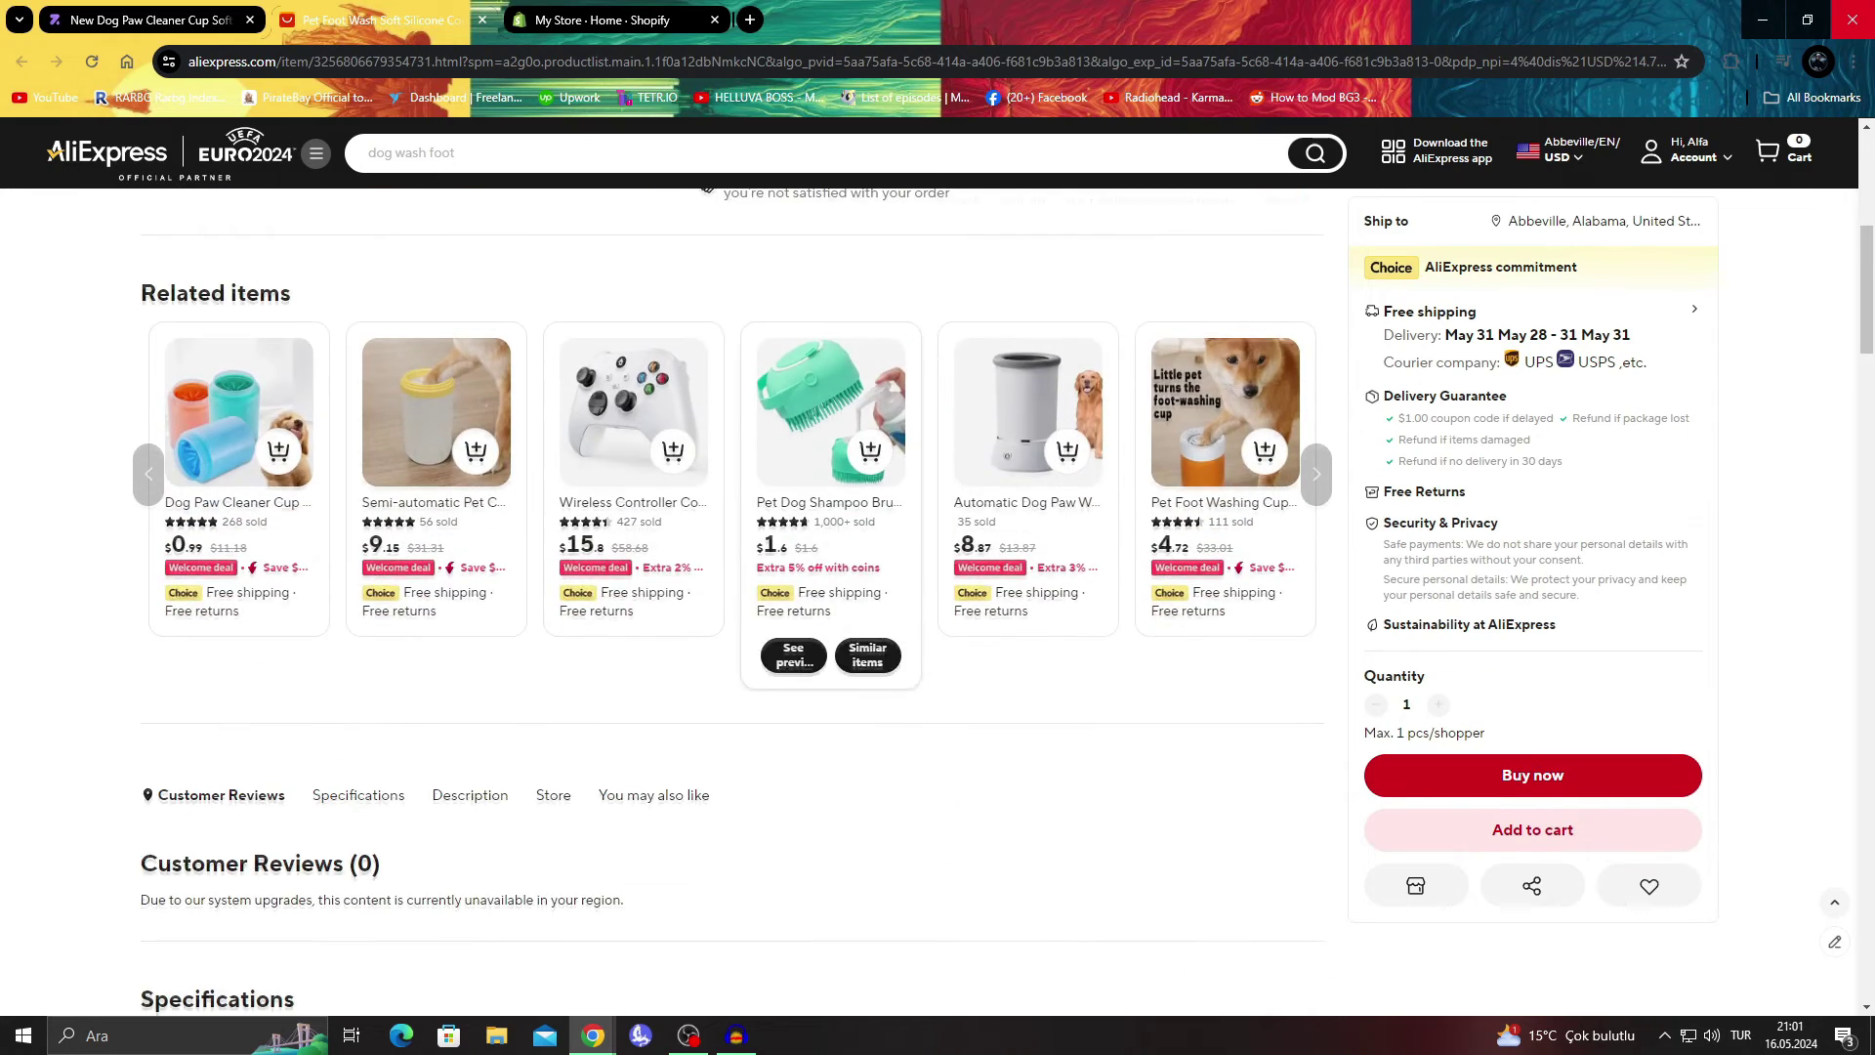
Search the Shopify admin for 'ali reviews' and open the AliReviews: AliExpress Reviews app.
{"action": "left_click", "coordinate": [617, 20]}
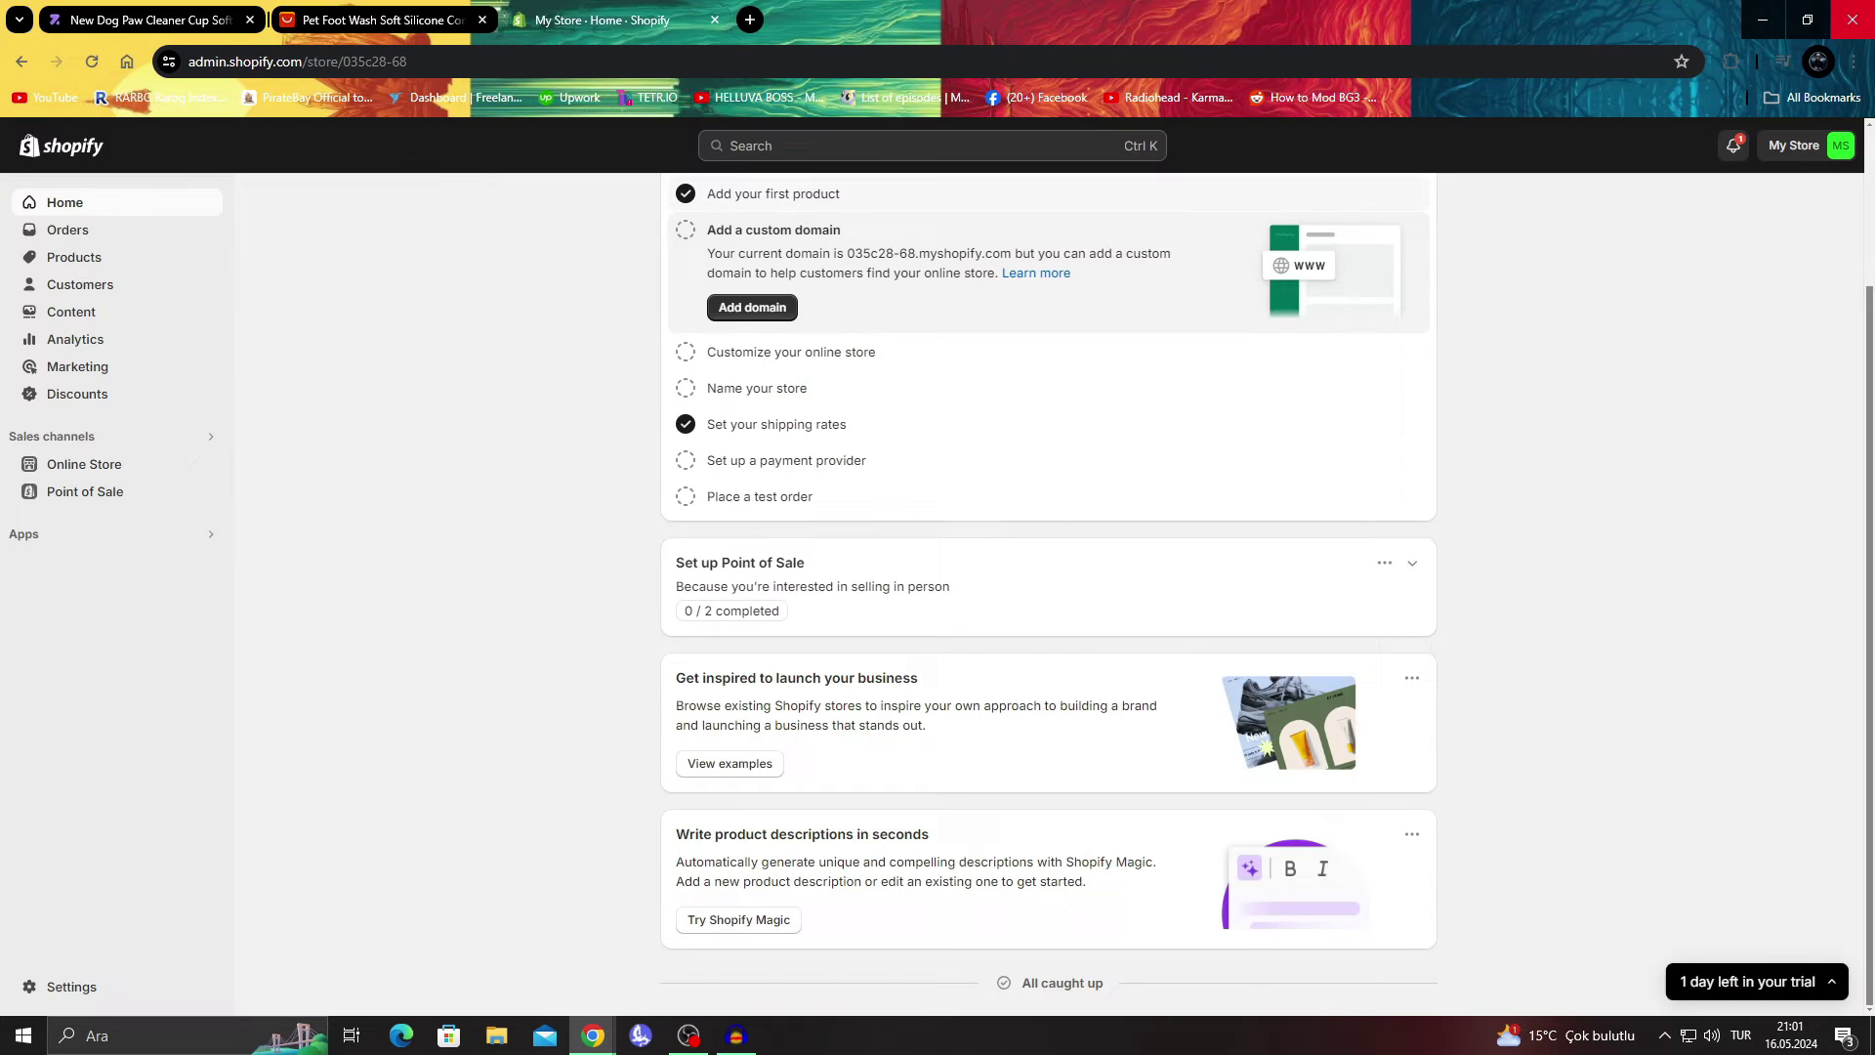
{"action": "left_click", "coordinate": [932, 145]}
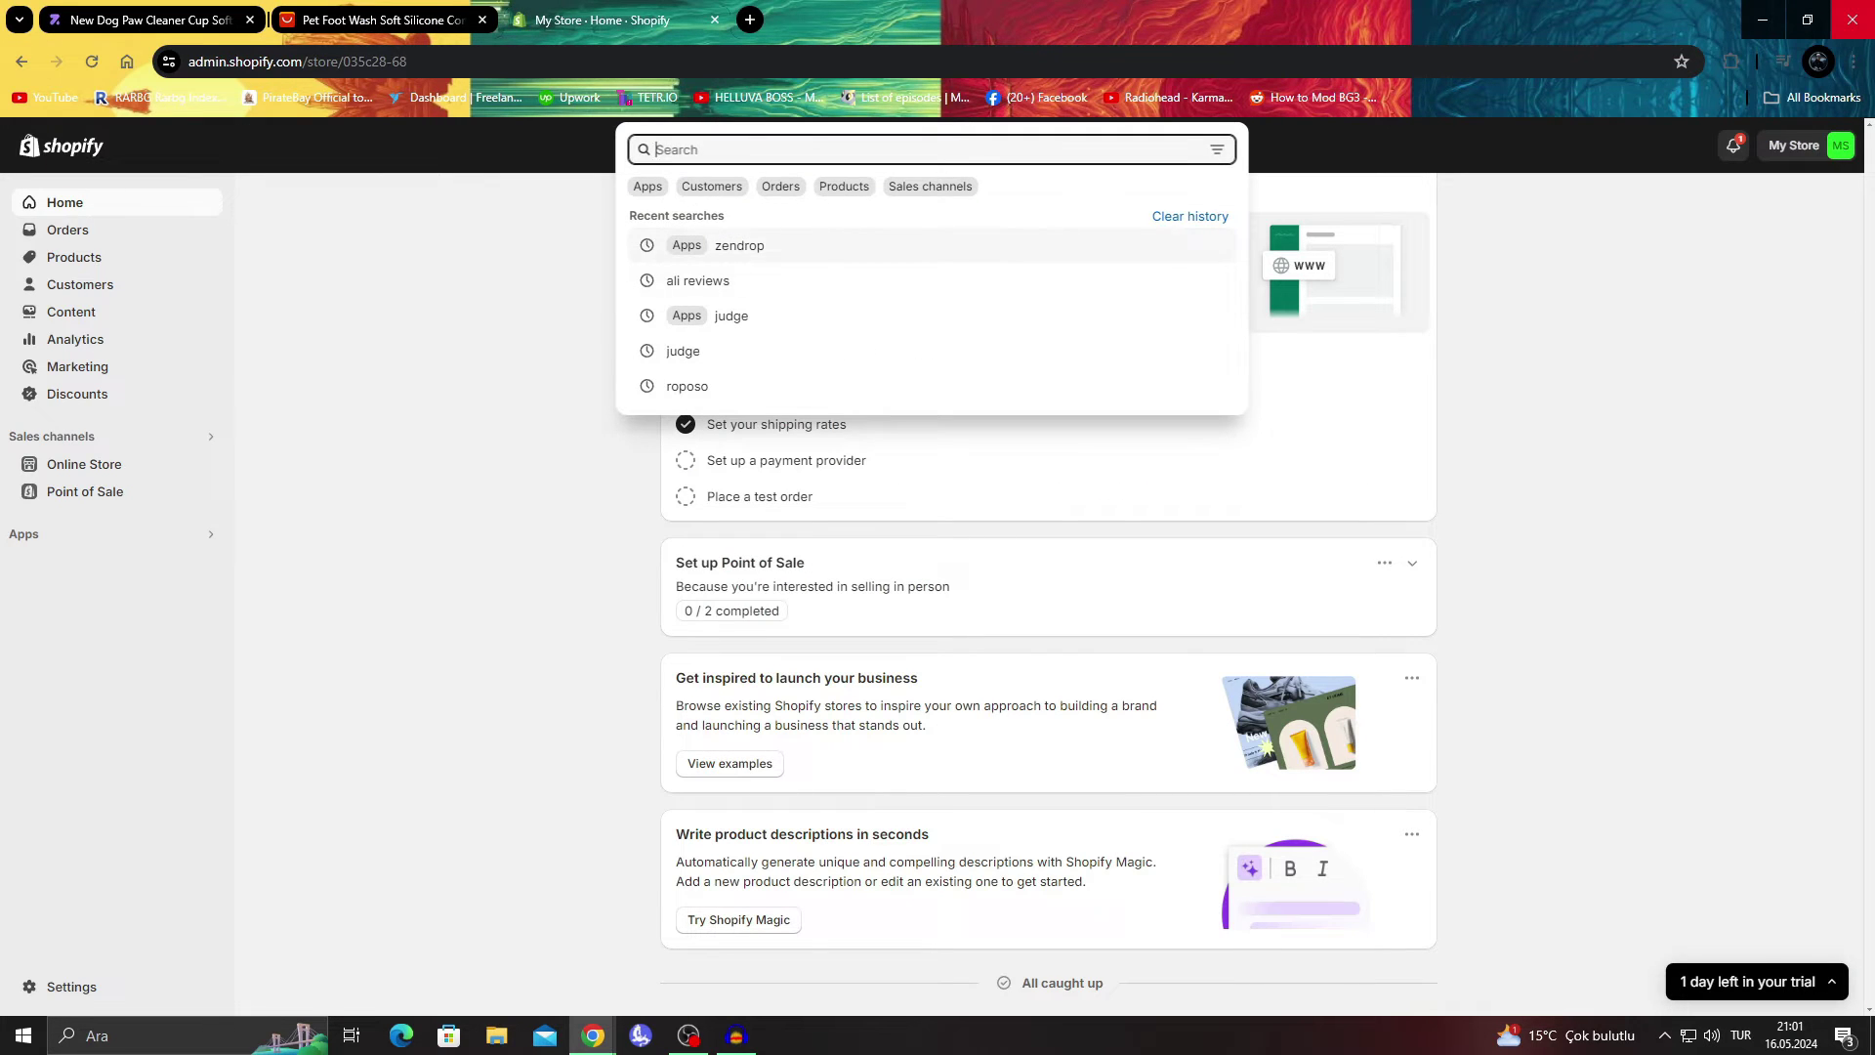
{"action": "key", "text": "Down"}
{"action": "key", "text": "Return"}
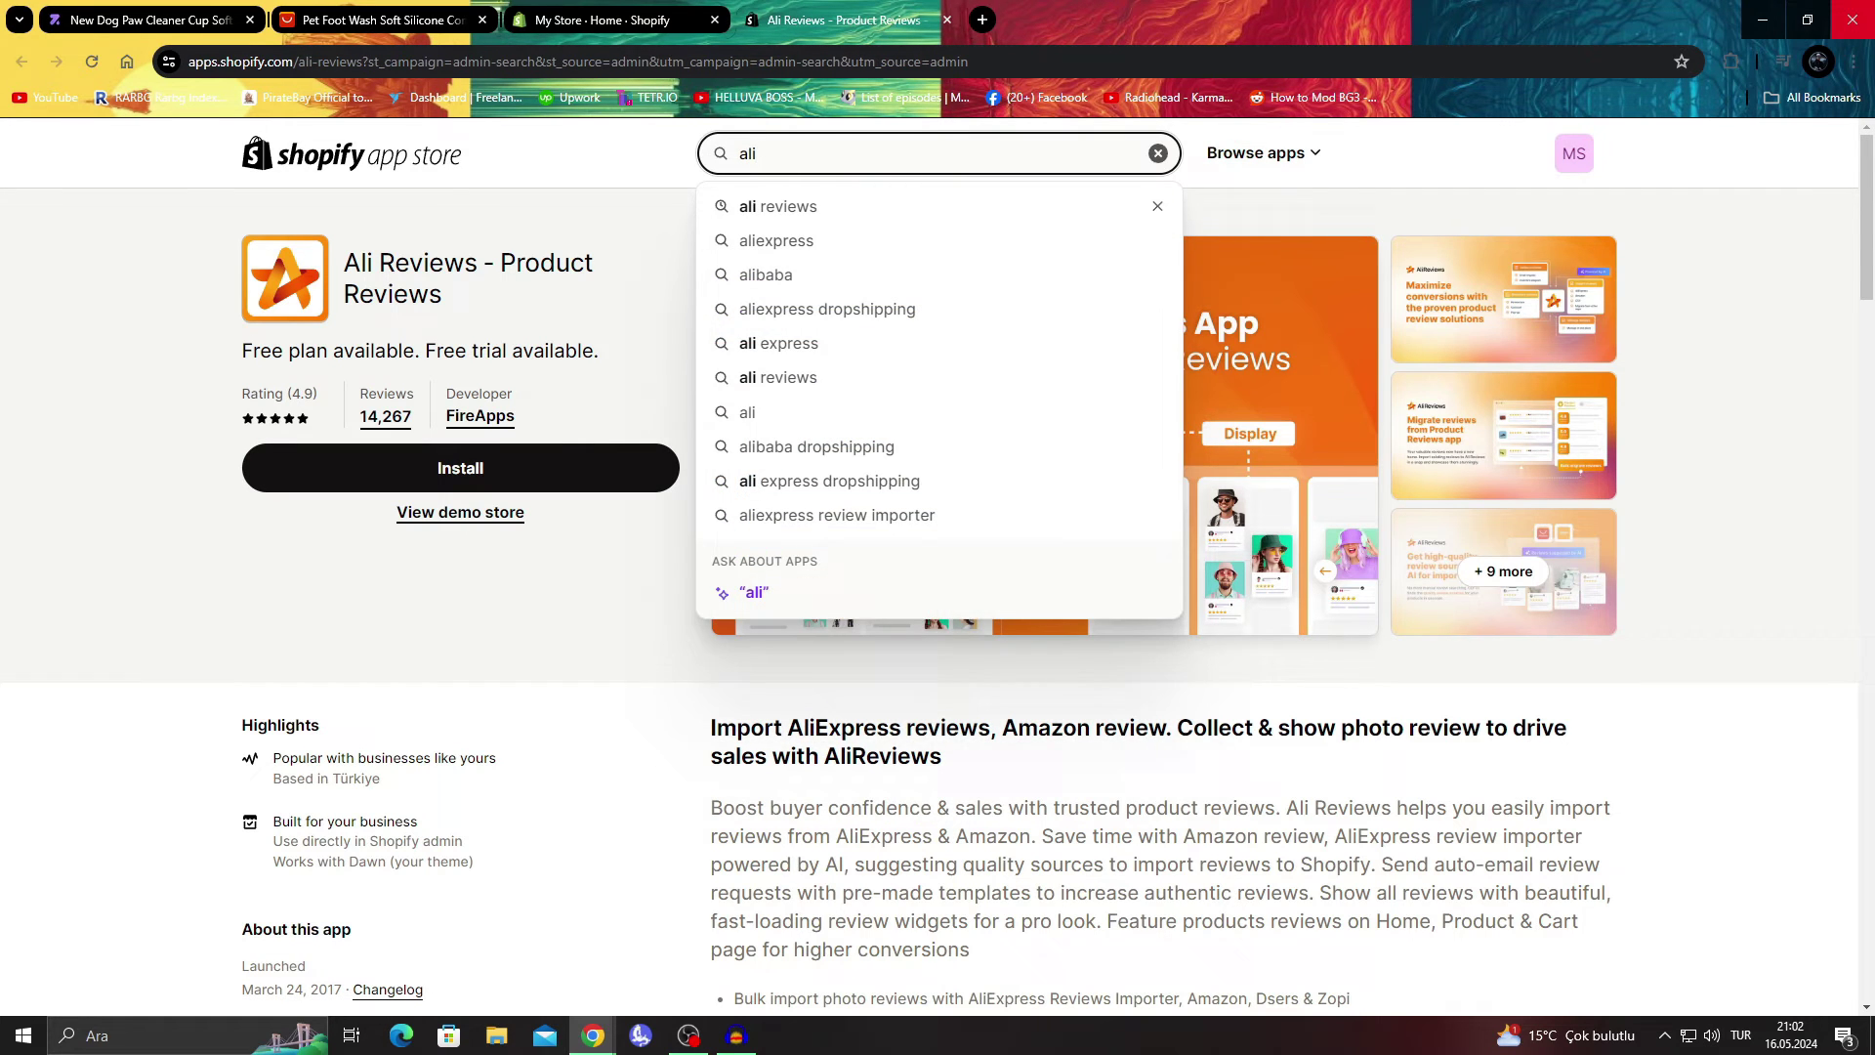
{"action": "key", "text": "Down"}
{"action": "key", "text": "Return"}
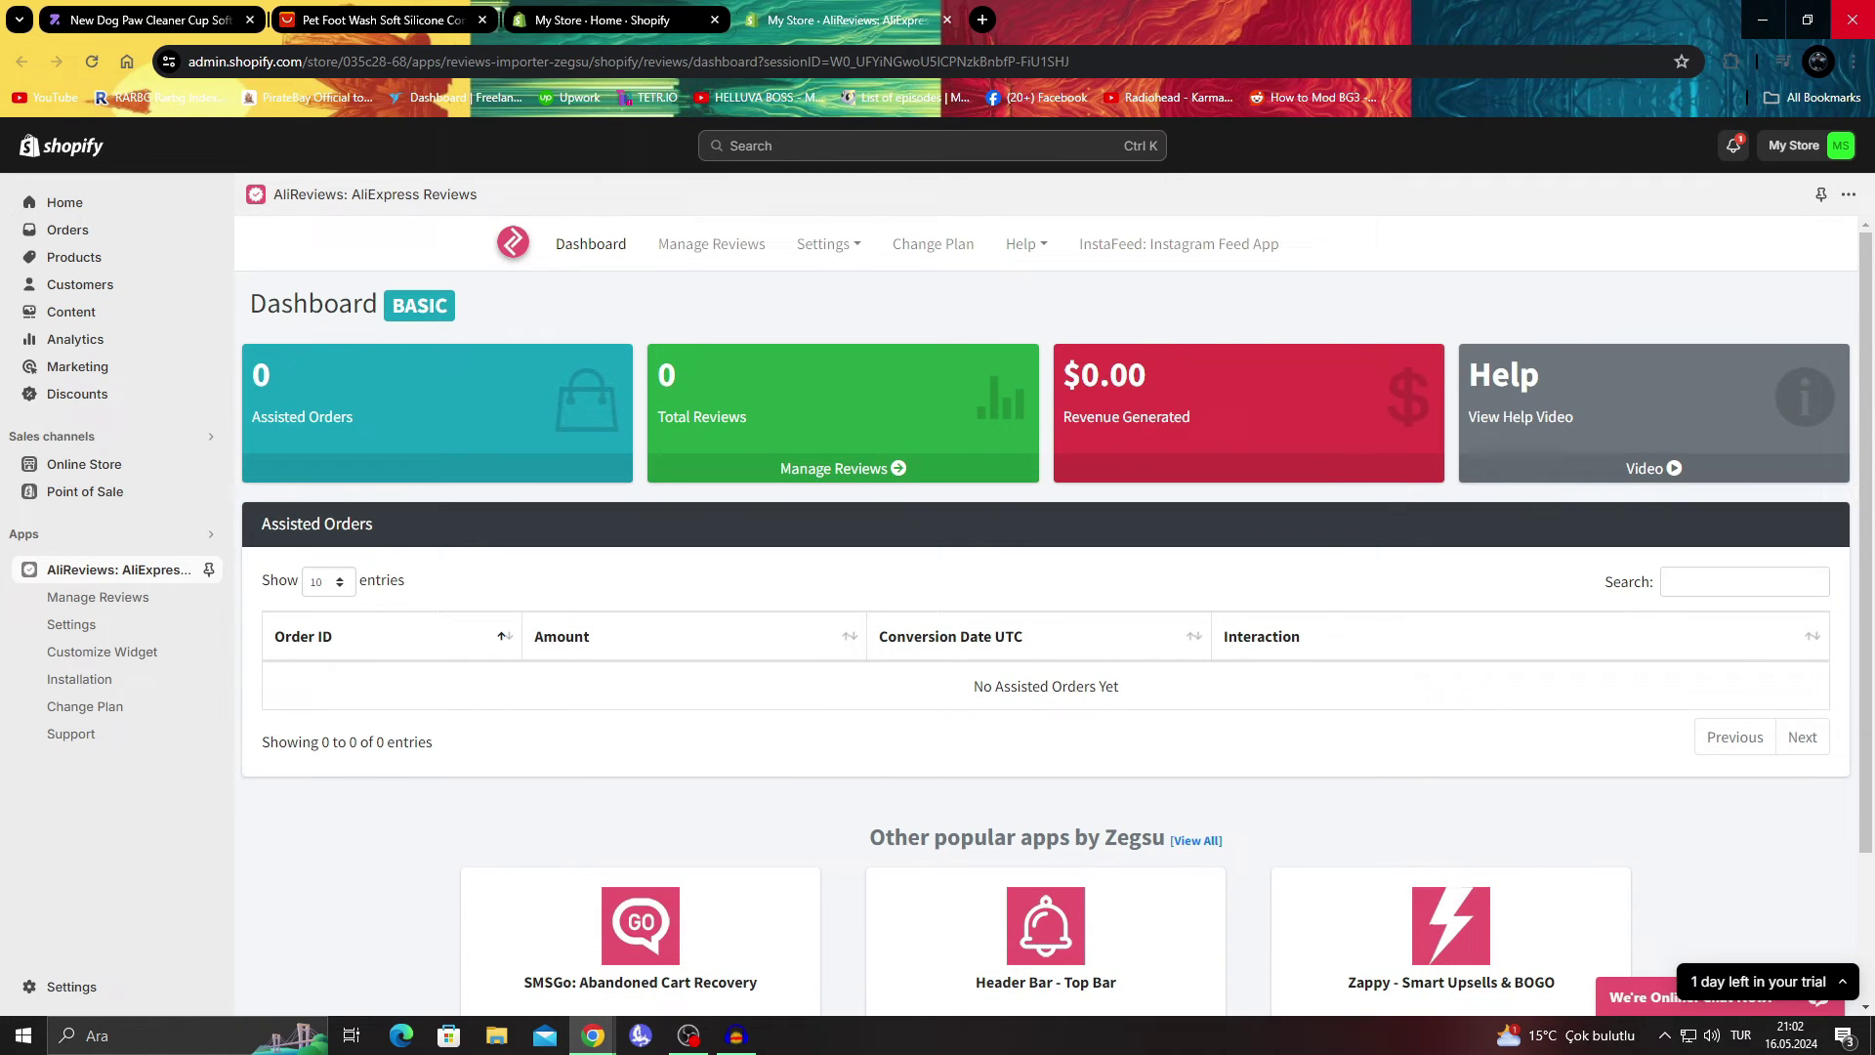
Import 10 AliExpress reviews for the Dog Paw Cleaner Cup using the Pet Foot Wash listing URL.
{"action": "left_click", "coordinate": [711, 244]}
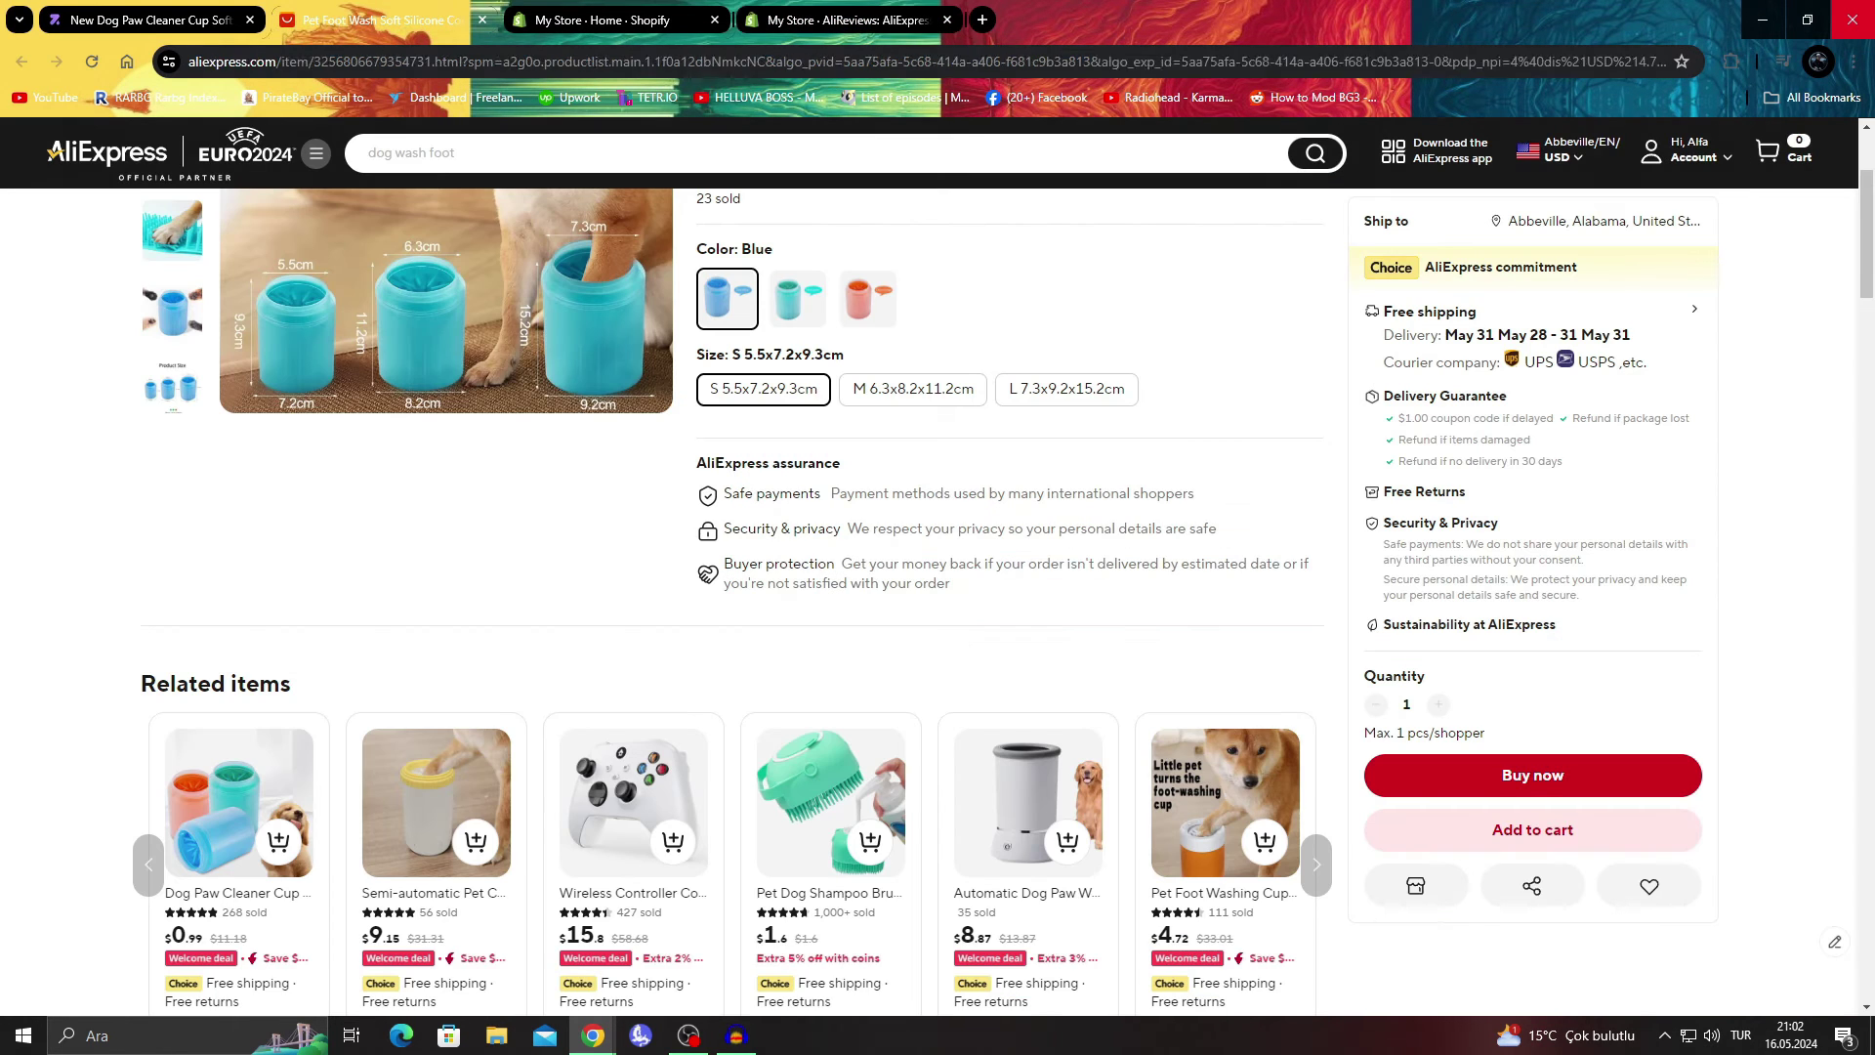
{"action": "left_click", "coordinate": [376, 20]}
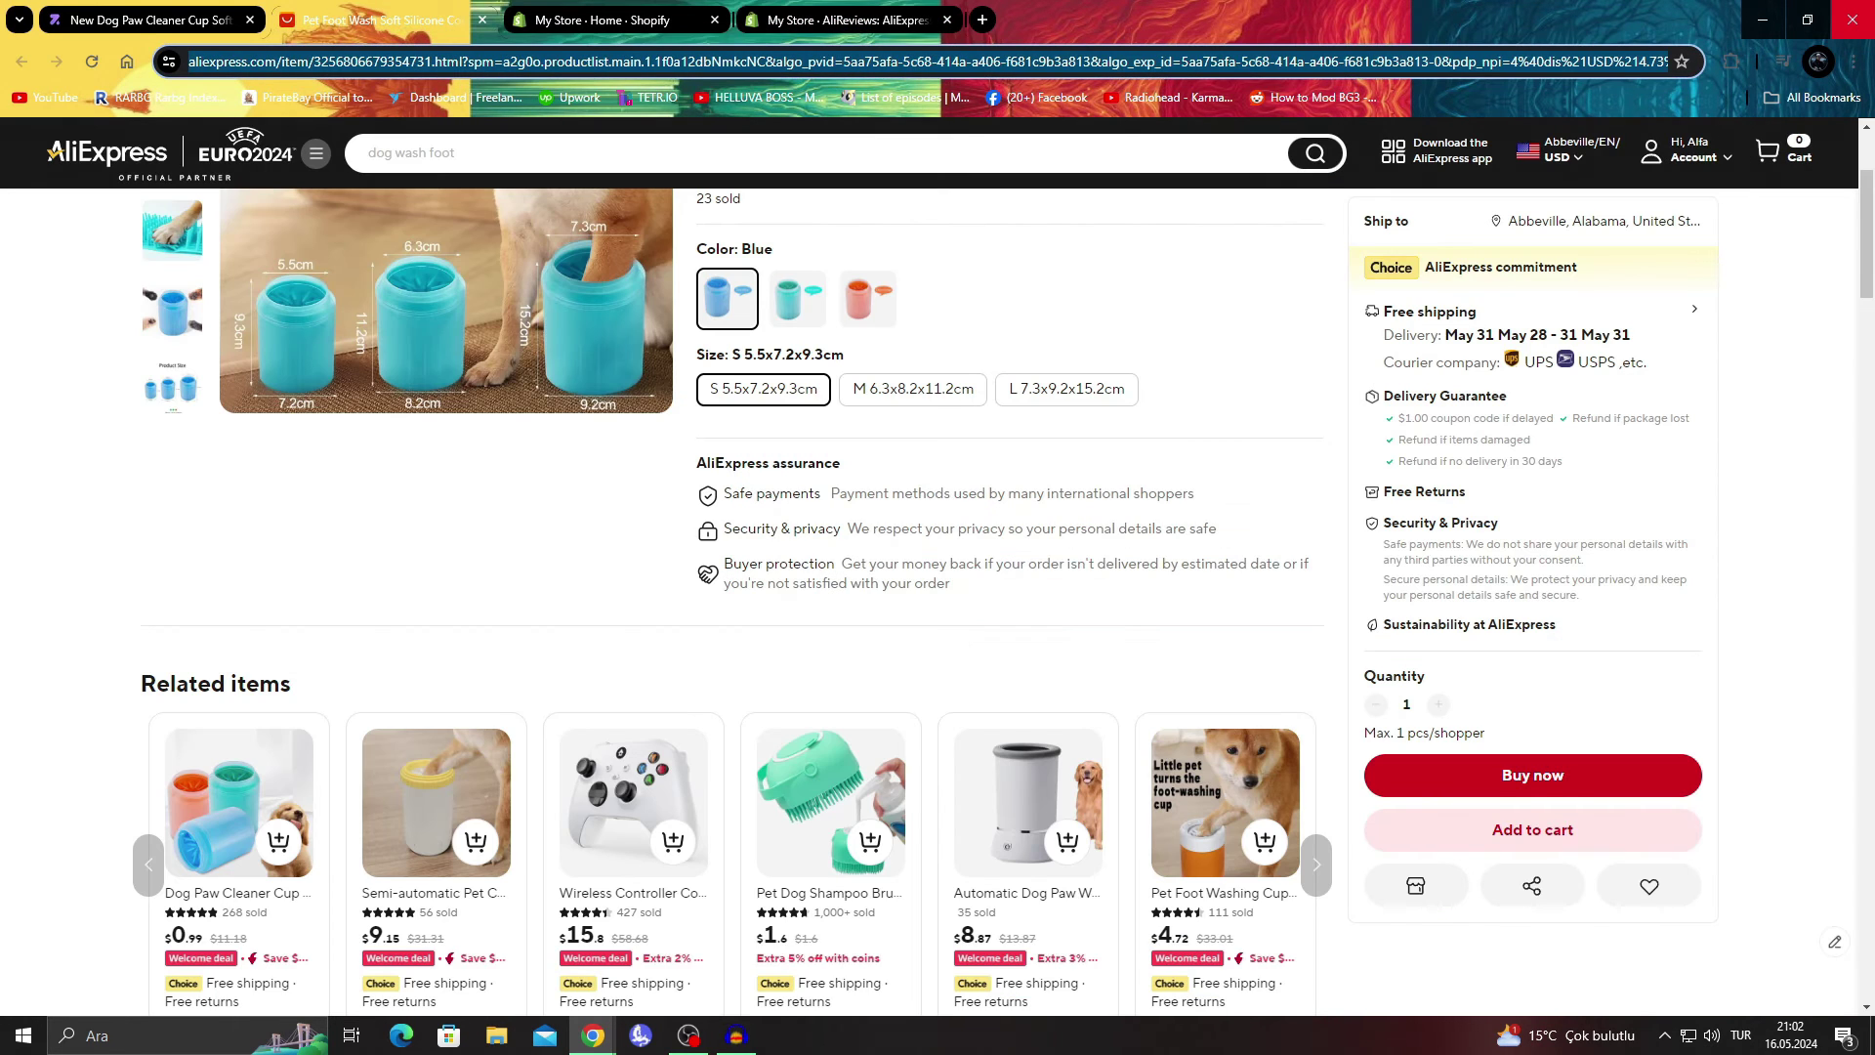
{"action": "key", "text": "ctrl+c"}
{"action": "left_click", "coordinate": [844, 19]}
{"action": "left_click", "coordinate": [1045, 573]}
{"action": "key", "text": "ctrl+v"}
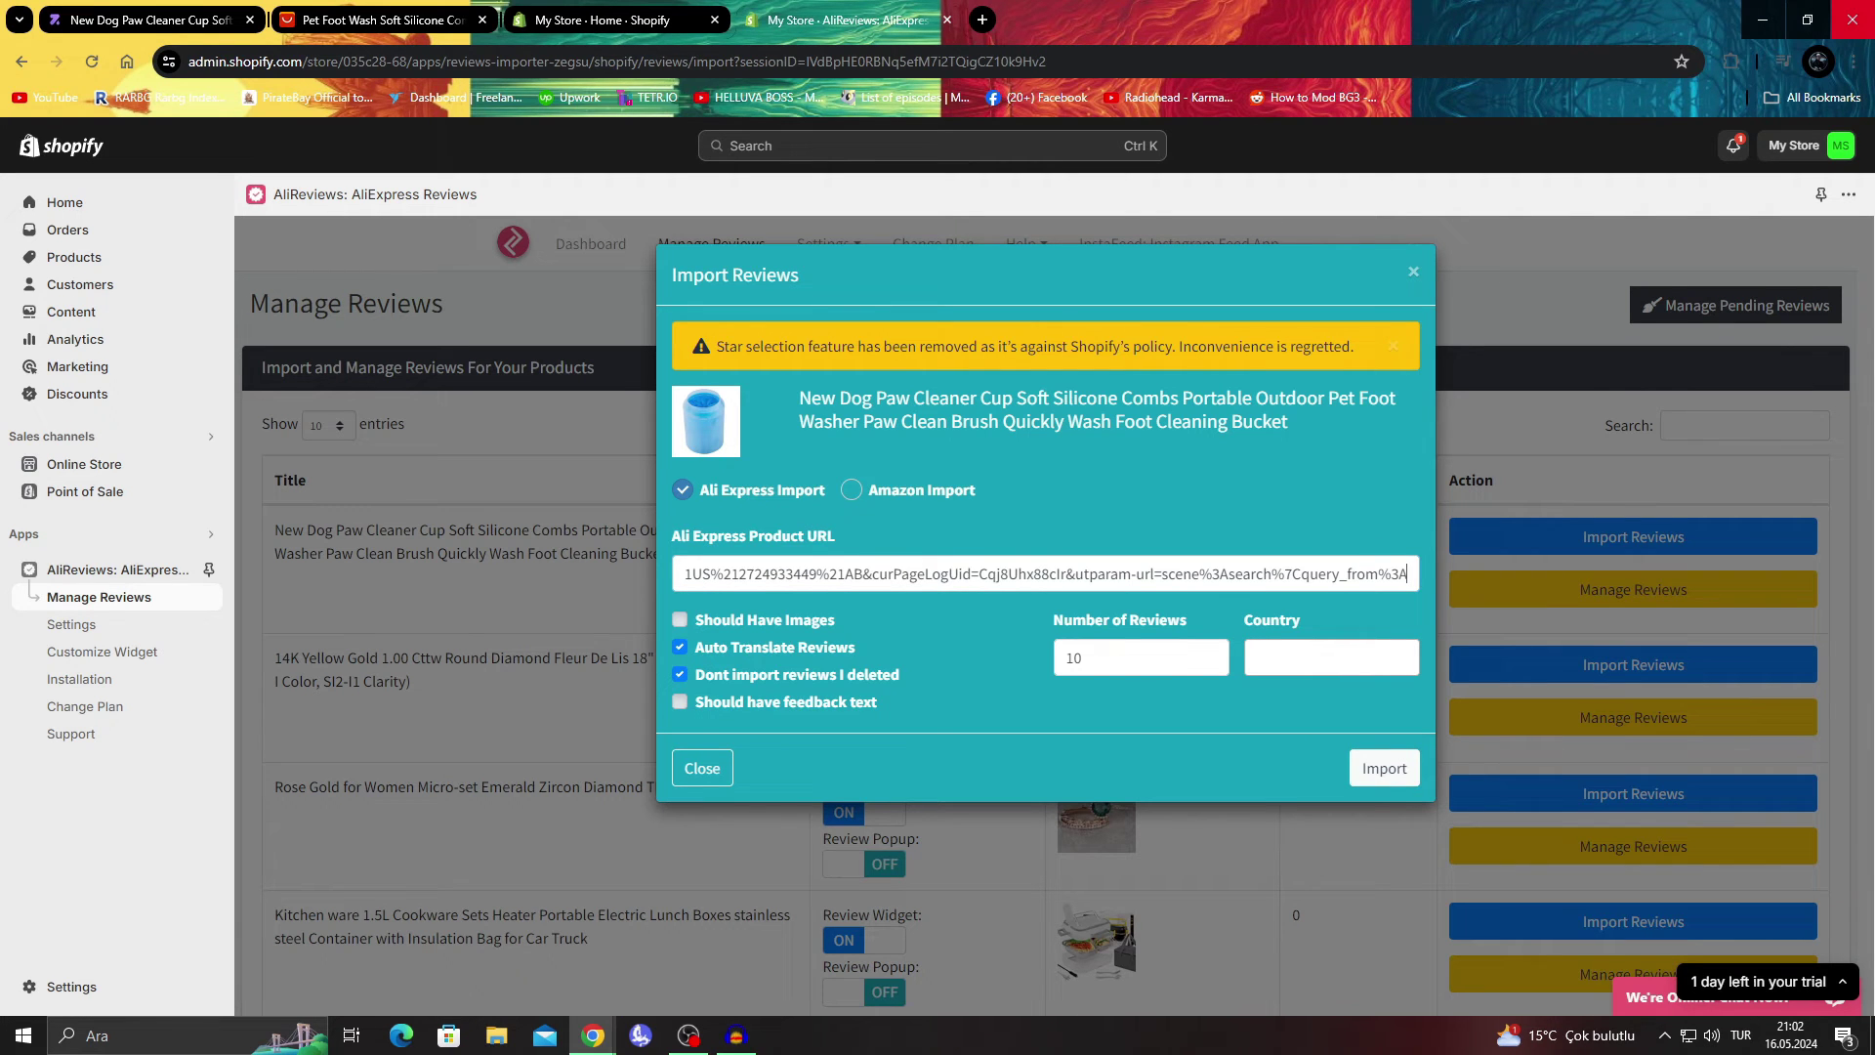
{"action": "left_click", "coordinate": [1384, 767]}
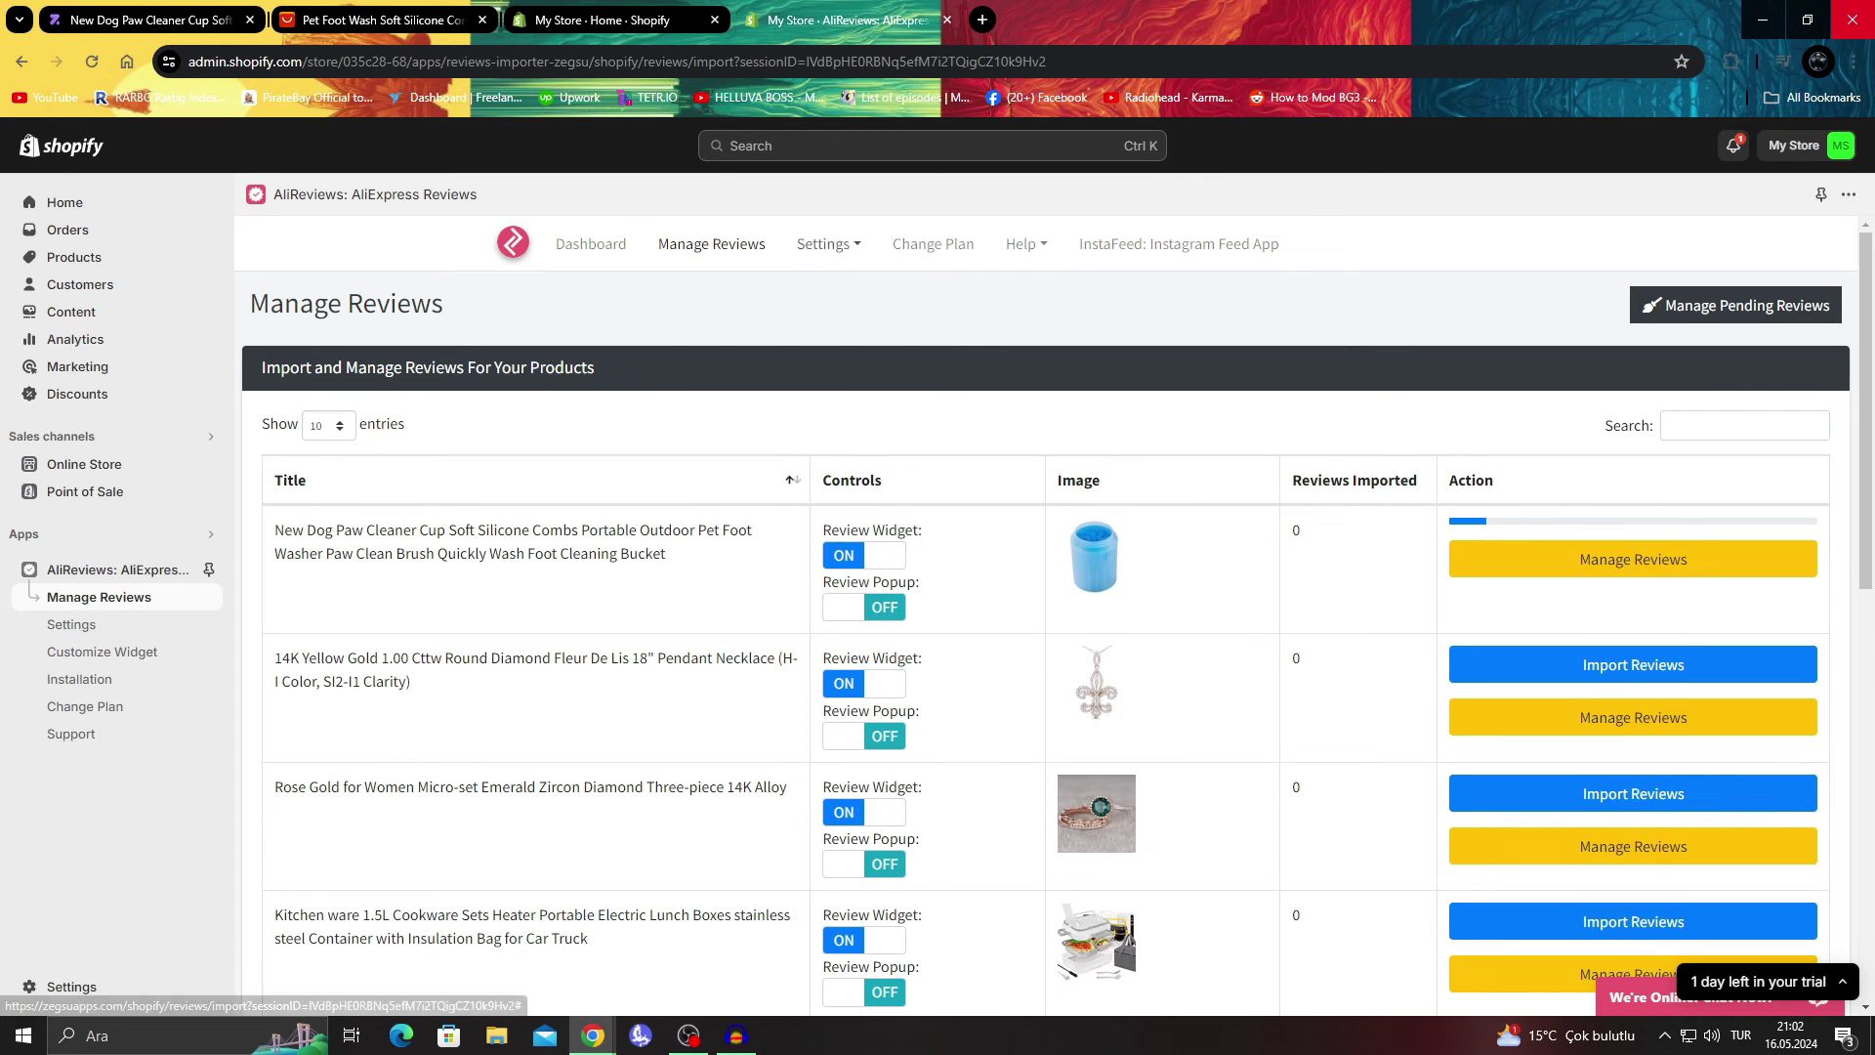
Return to the Shopify admin home page, whose setup guide shows 2 of 7 steps completed.
{"action": "left_click", "coordinate": [161, 20]}
{"action": "left_click", "coordinate": [353, 343]}
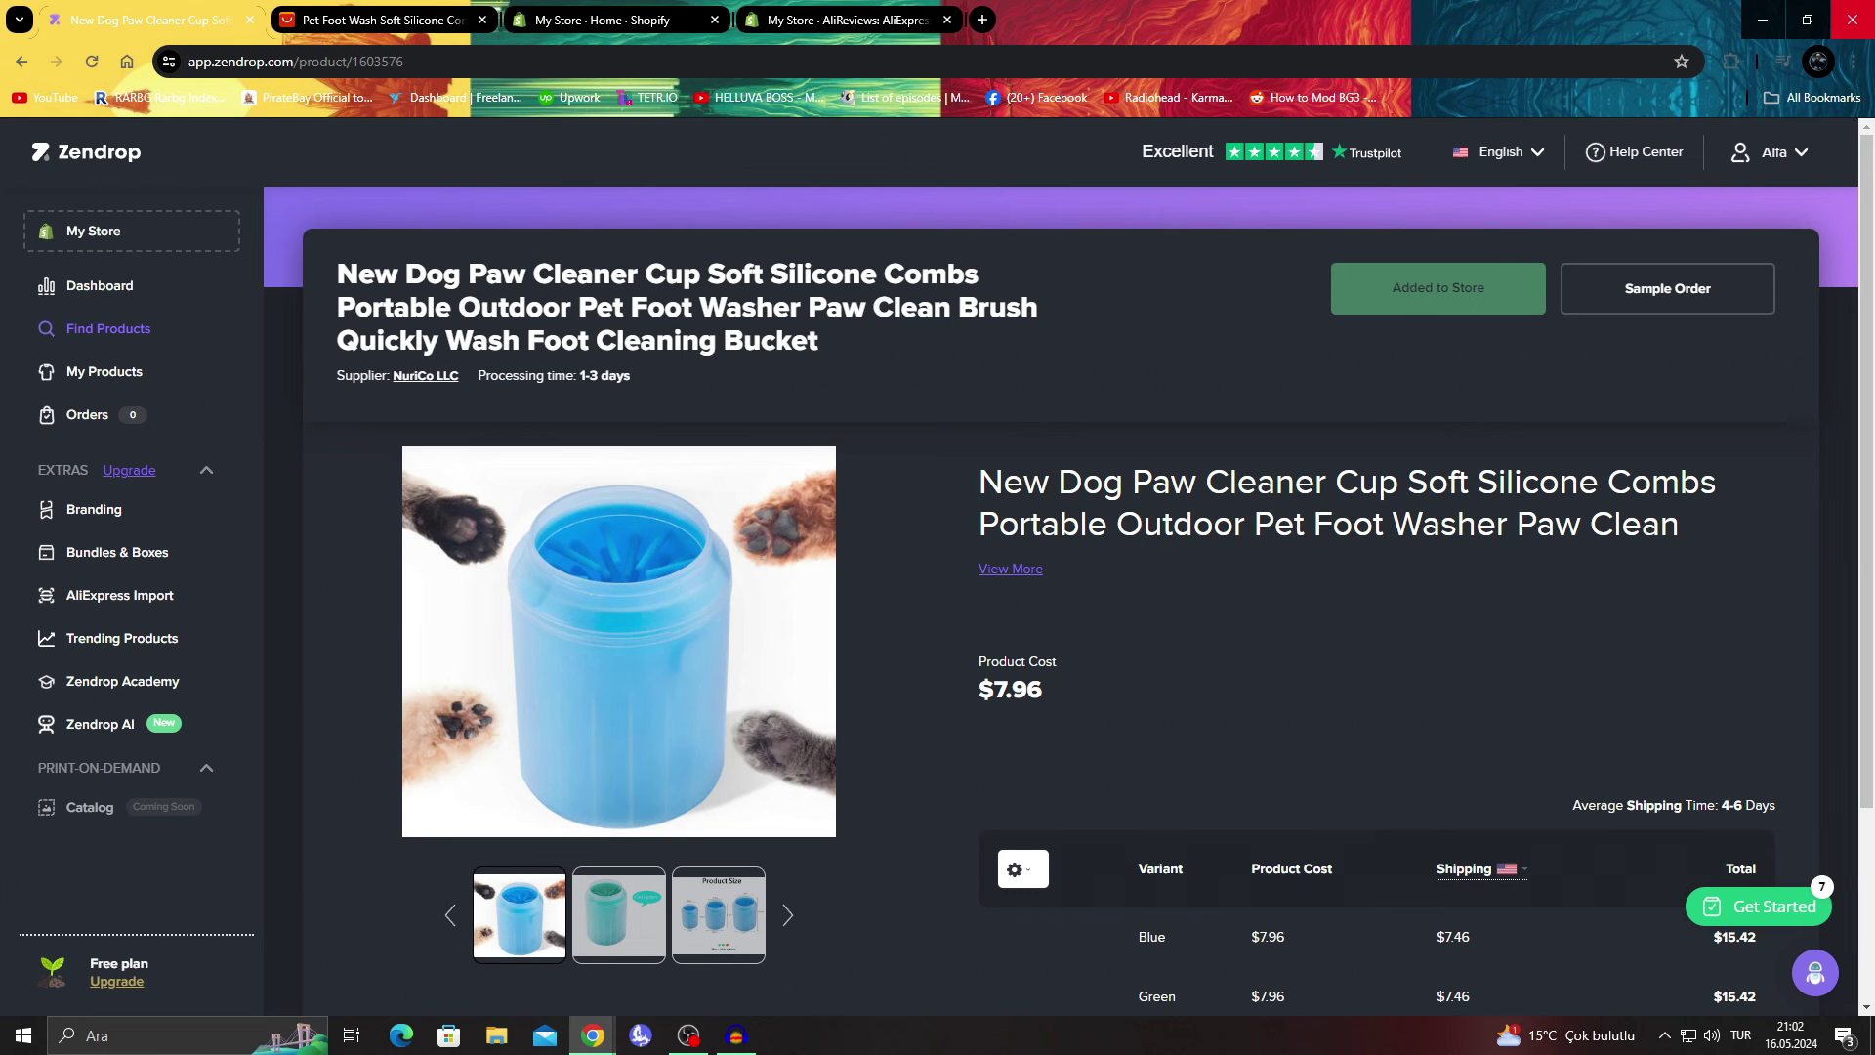
{"action": "key", "text": "ctrl+2"}
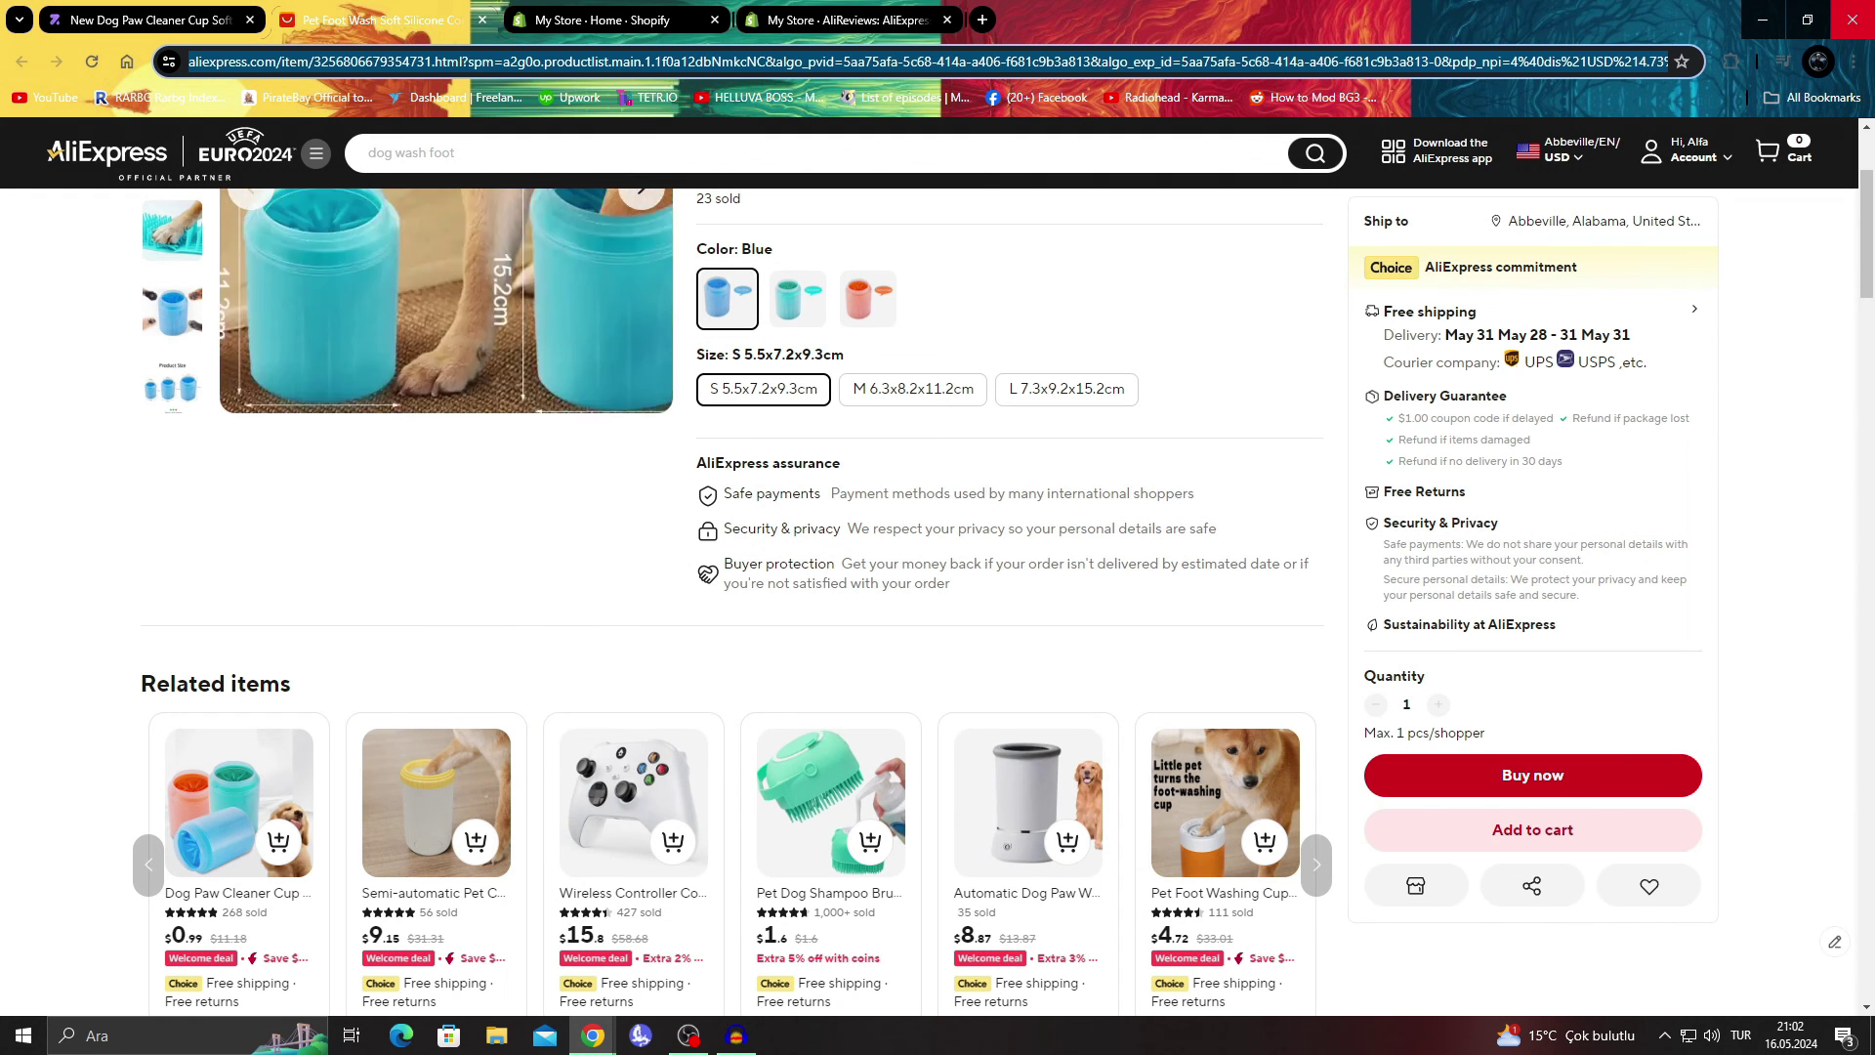
{"action": "key", "text": "ctrl+4"}
{"action": "scroll", "coordinate": [1049, 586], "scroll_direction": "up", "scroll_amount": 2}
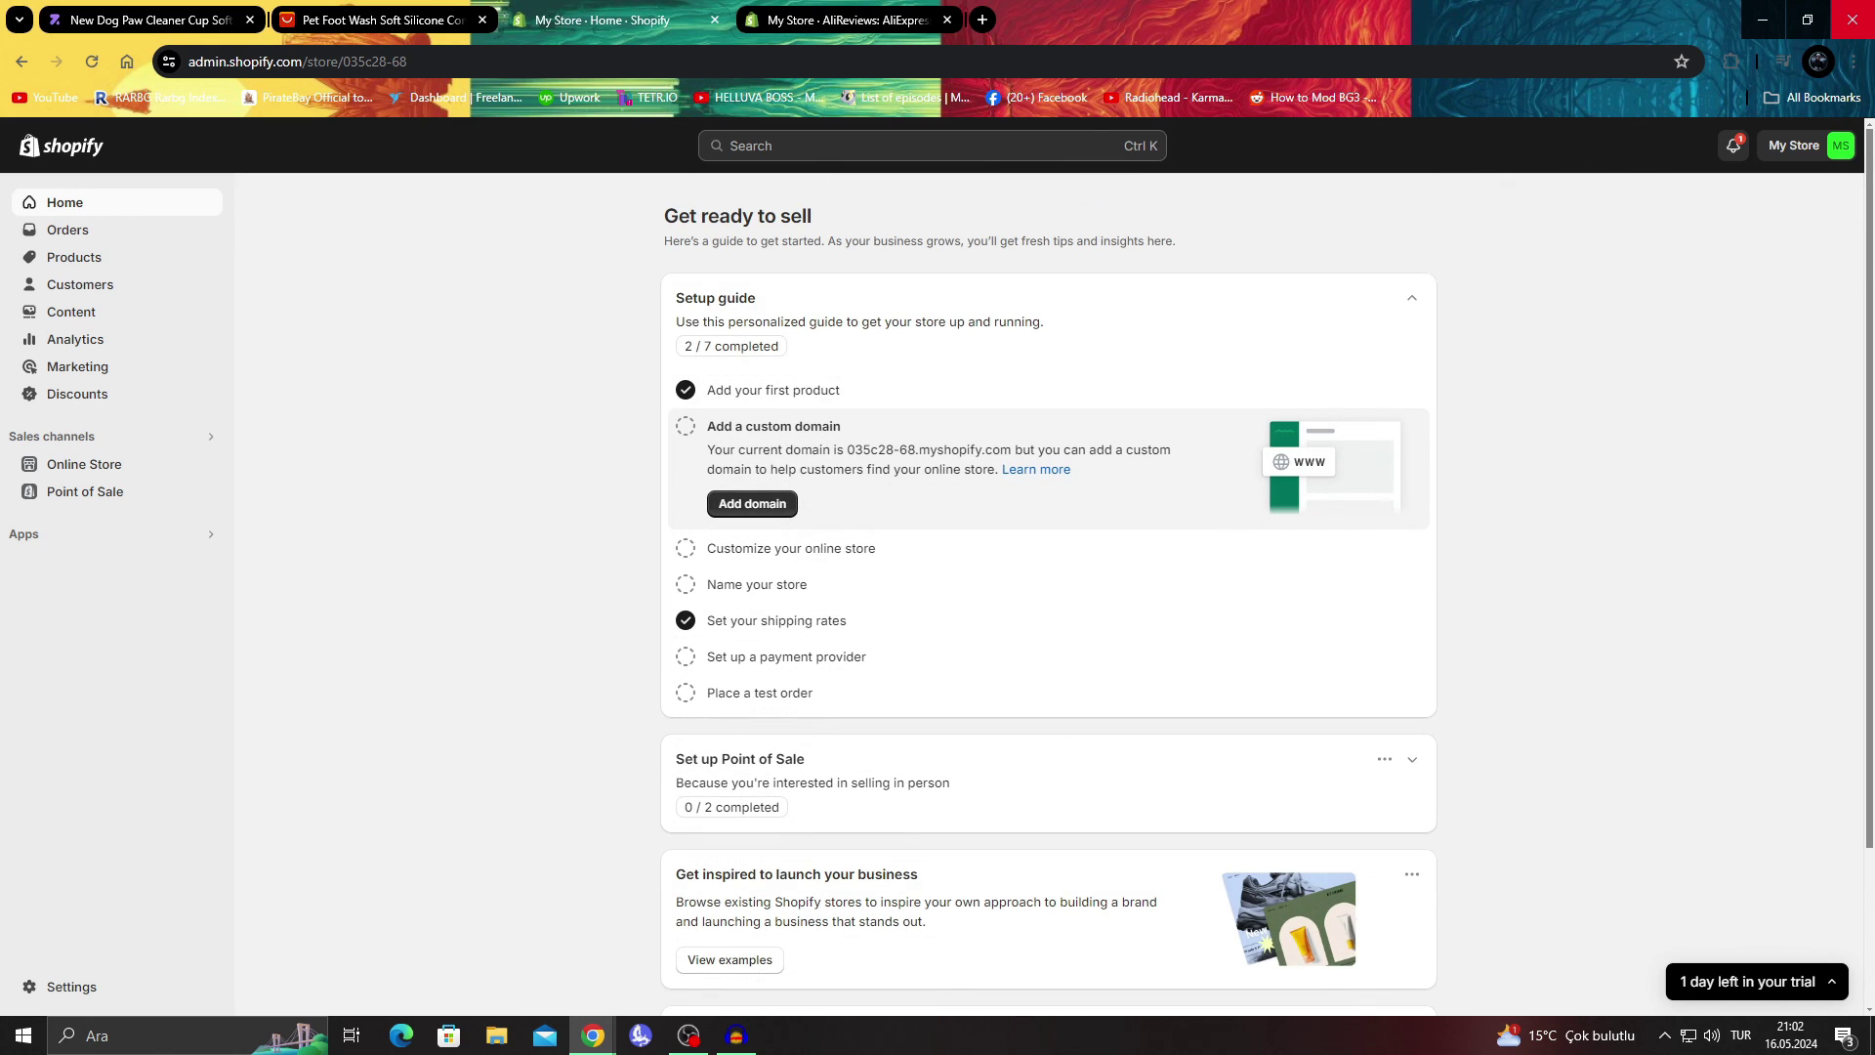